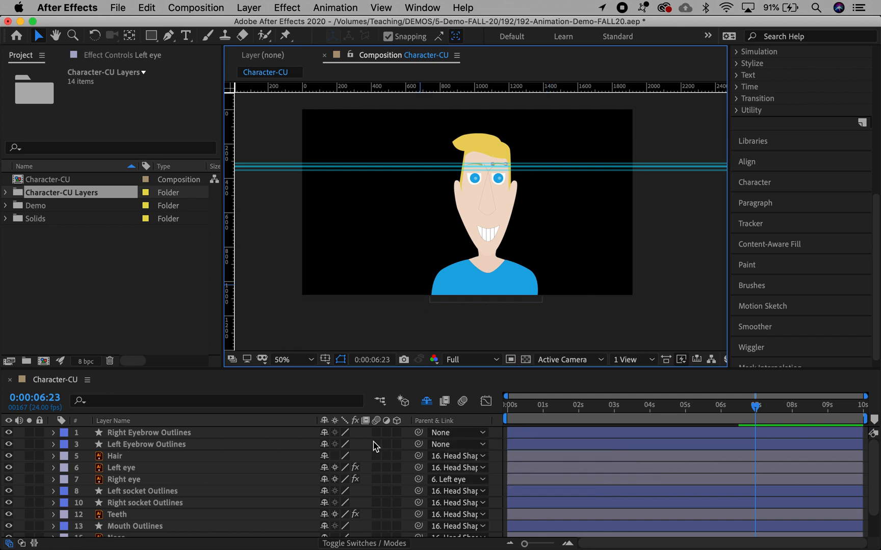
Move the Right and Left Eyebrow Outlines layers down together at 0:00:03:23 until the brows rest against the upper edges of the eyes
key("z")
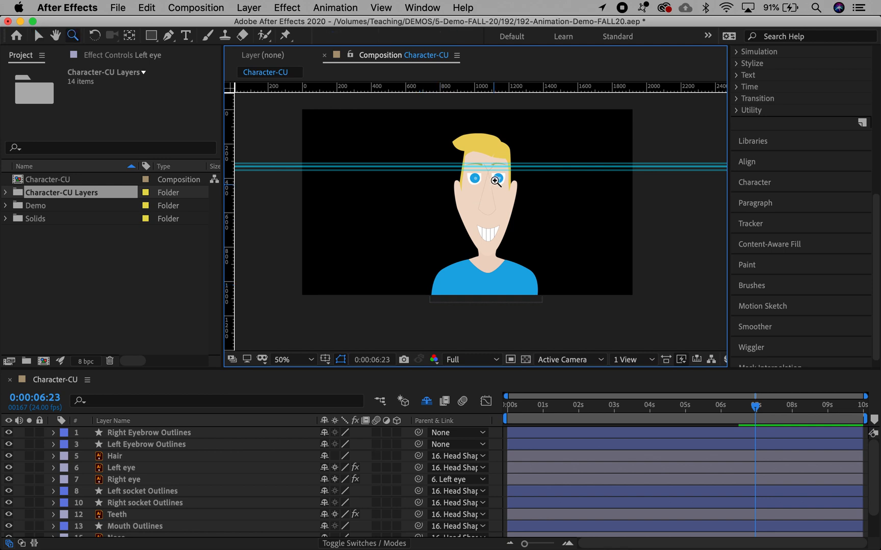
left_click(493, 174)
left_click(490, 208)
left_click(482, 240)
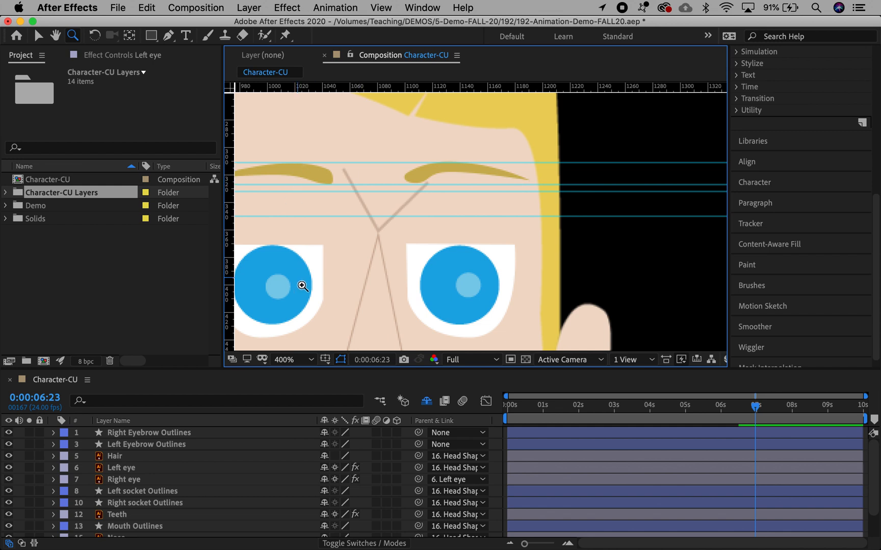
left_click(188, 433)
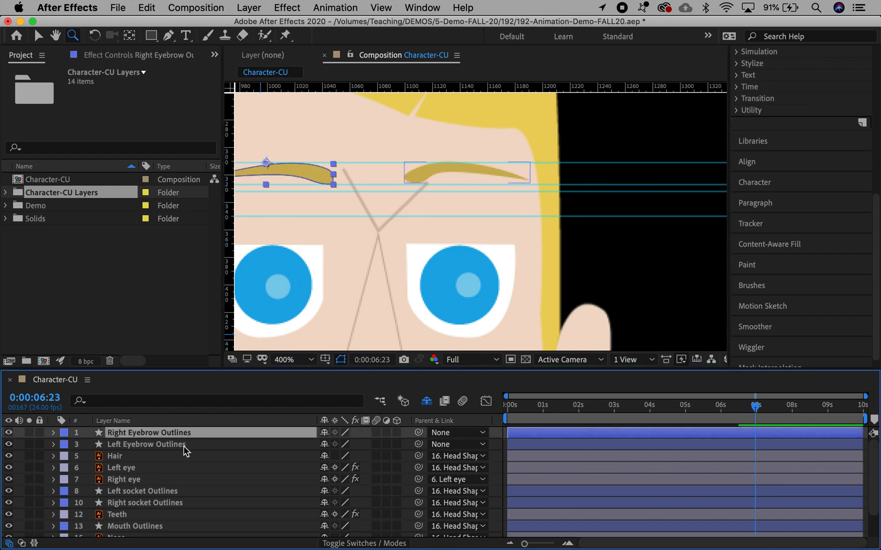
left_click(184, 444, "shift")
left_click_drag(754, 406, 648, 407)
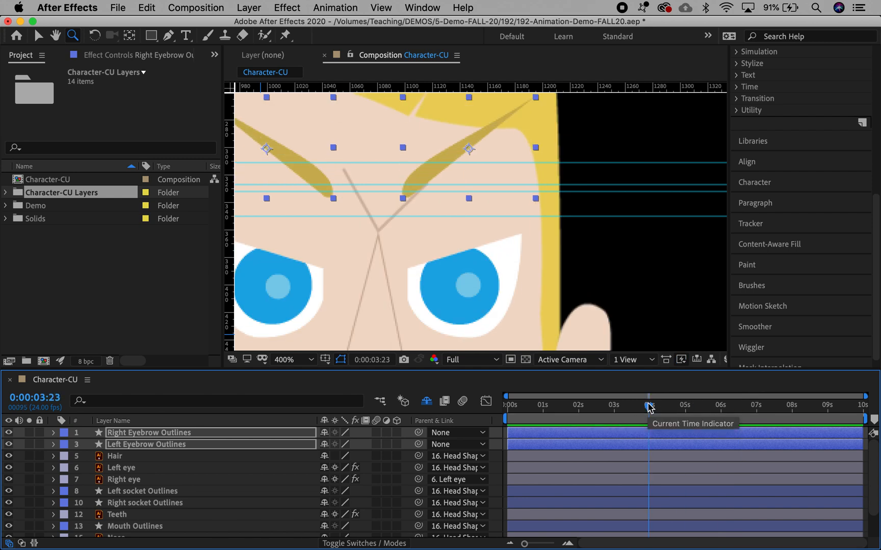
key("shift+Down")
key("shift+Down")
key("shift+Down")
key("shift+Down")
key("shift+Down")
key("shift+Down")
key("shift+Down")
key("shift+Down")
key("shift+Down")
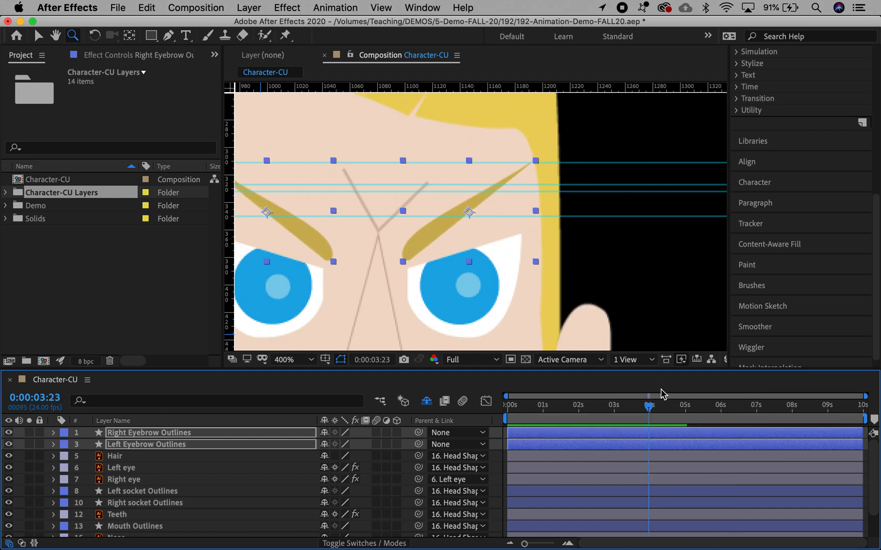
Check the lowered eyebrows at other times up to 0:00:04:12 and save the project
left_click(696, 407)
left_click_drag(698, 408, 668, 406)
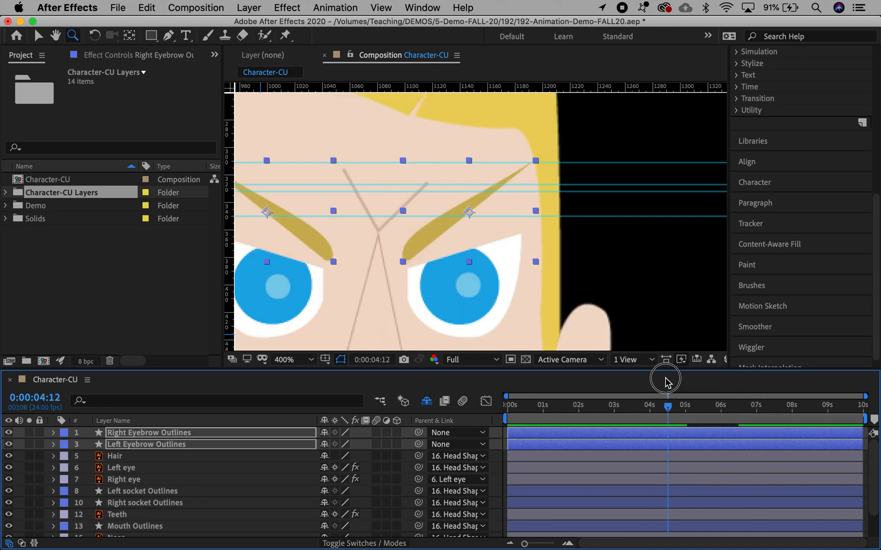
key("super+s")
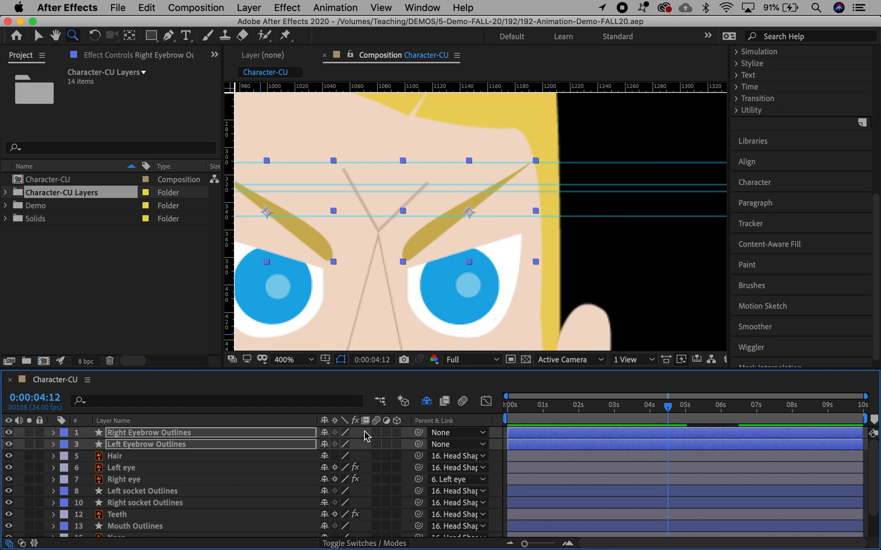
Parent both eyebrow outline layers to the Head Shape layer and review the parenting of the whole layer stack
left_click(451, 444)
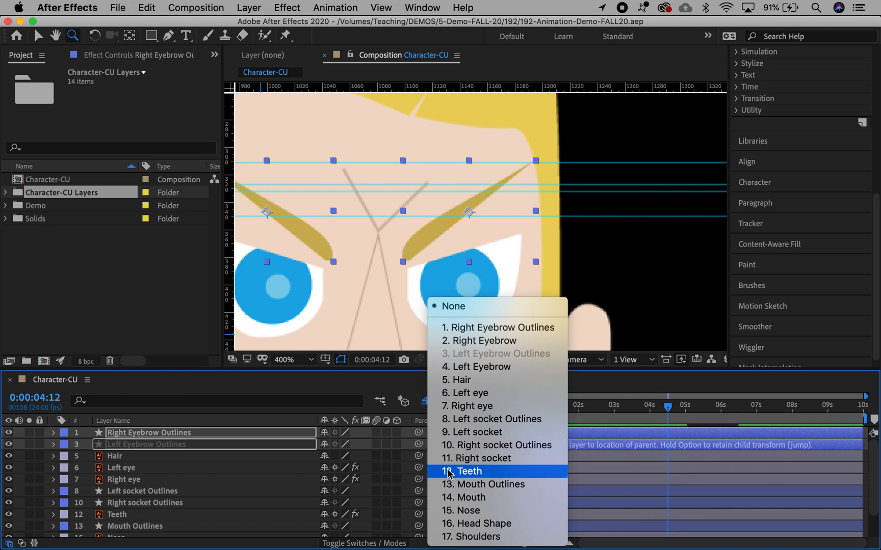
left_click(447, 524)
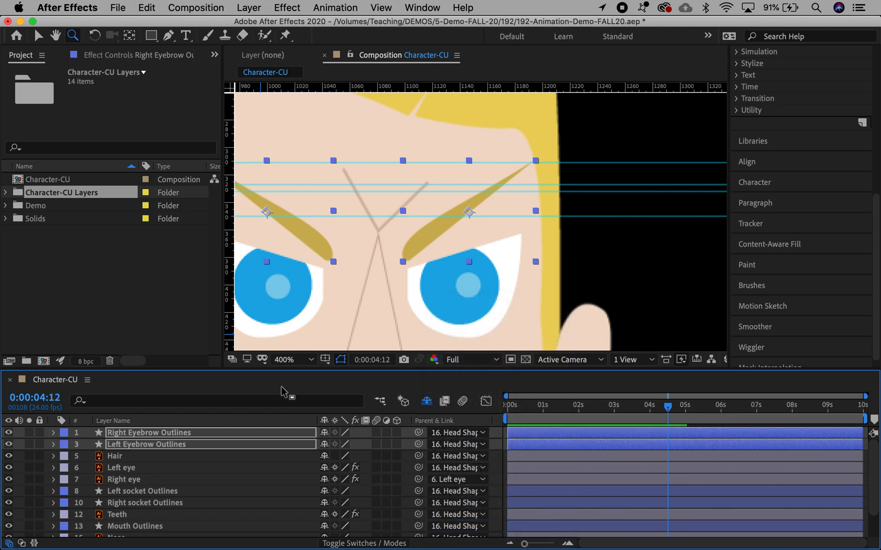
key("grave")
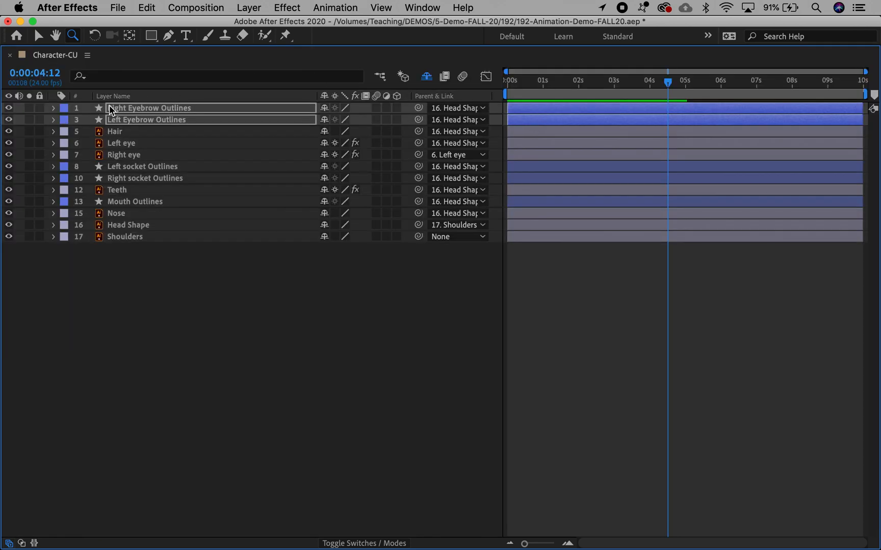
left_click(159, 298)
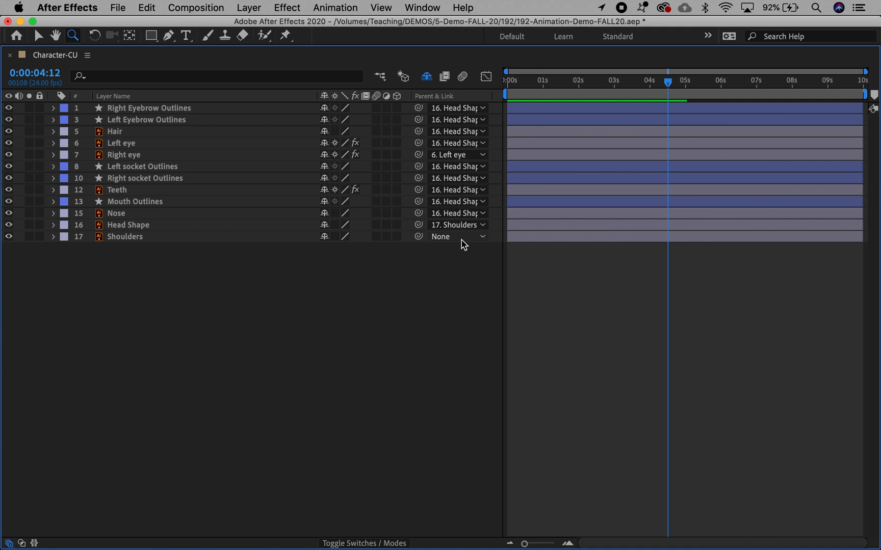
key("grave")
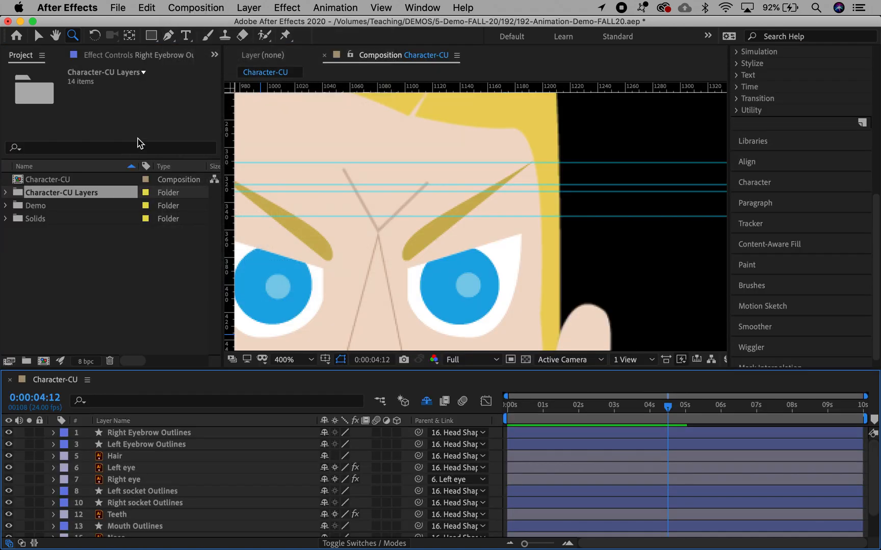
Create a null object in the composition and rename its layer Animation
left_click(245, 8)
mouse_move(279, 24)
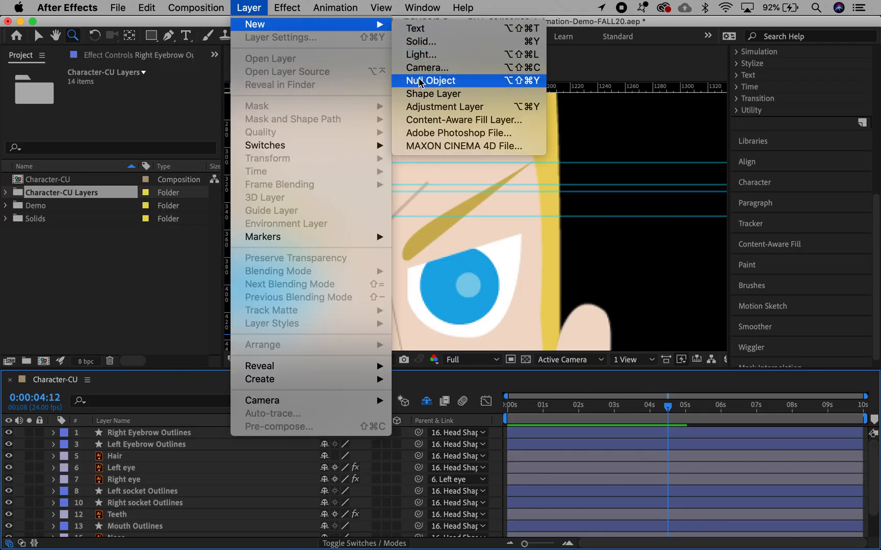
left_click(479, 80)
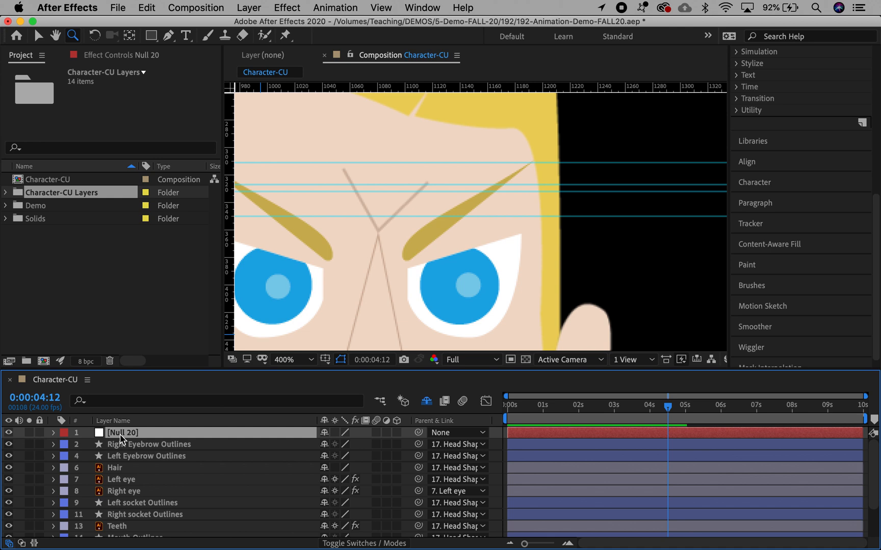
key("Return")
type("Animation")
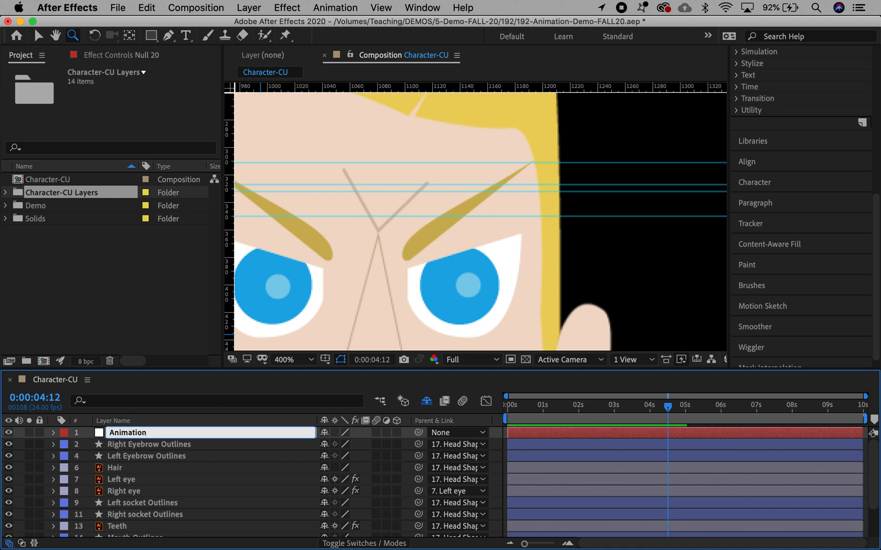
key("Return")
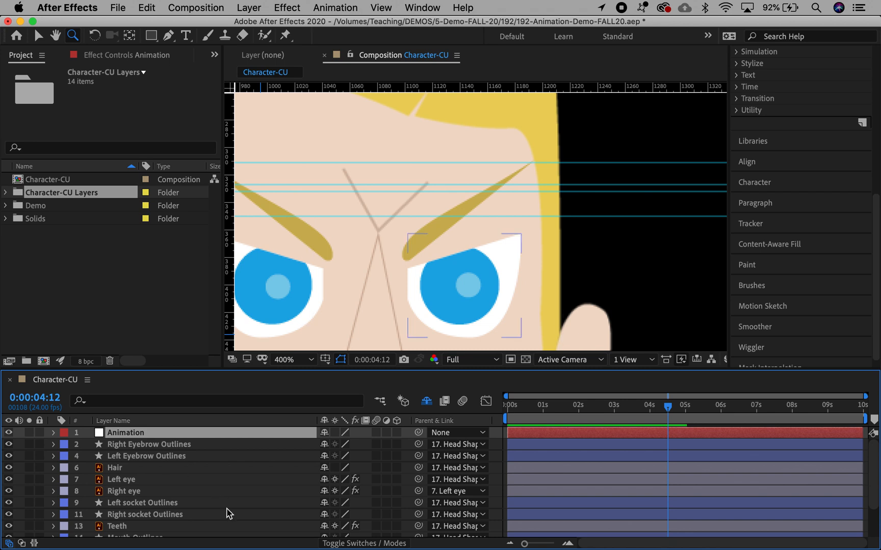
Parent the Shoulders layer to the Animation null, with the whole character in view at 50%
scroll(225, 510, "down", 4)
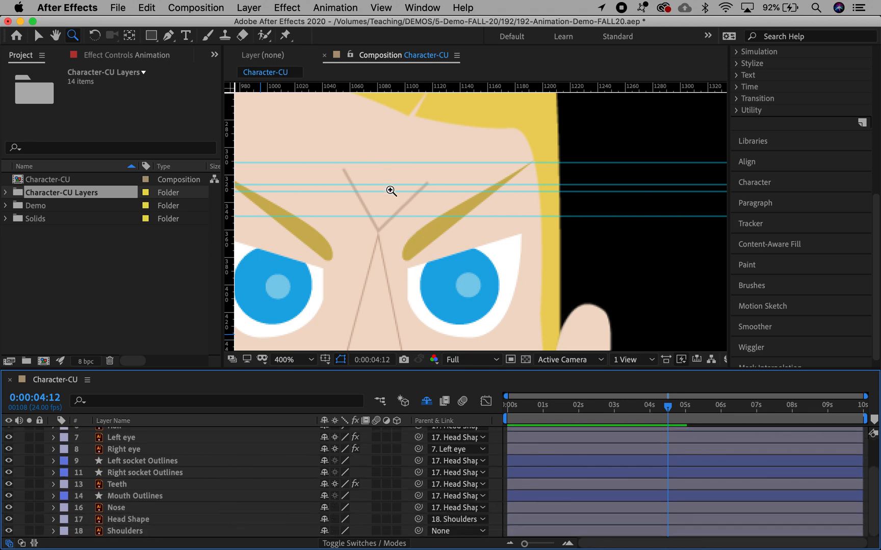
left_click(401, 204, "alt")
left_click(437, 254, "alt")
left_click(476, 244, "alt")
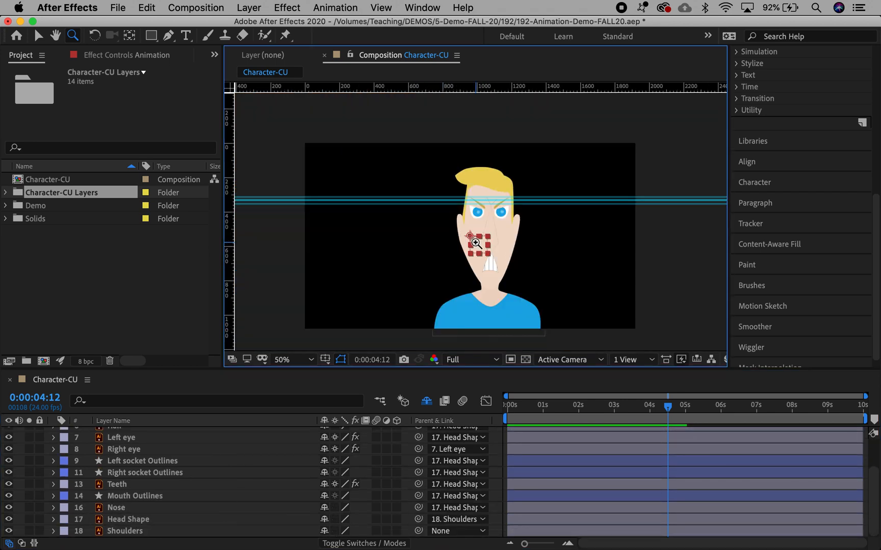
key("h")
left_click_drag(475, 244, 459, 215)
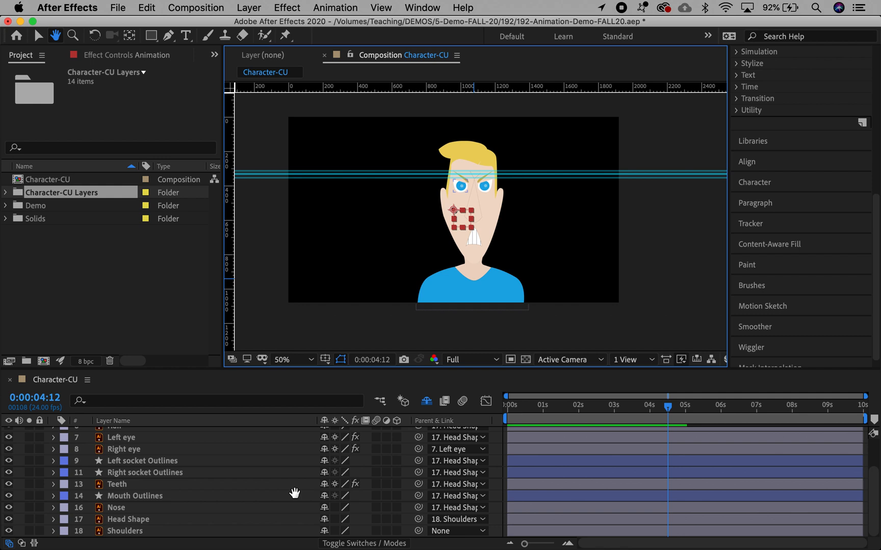
key("v")
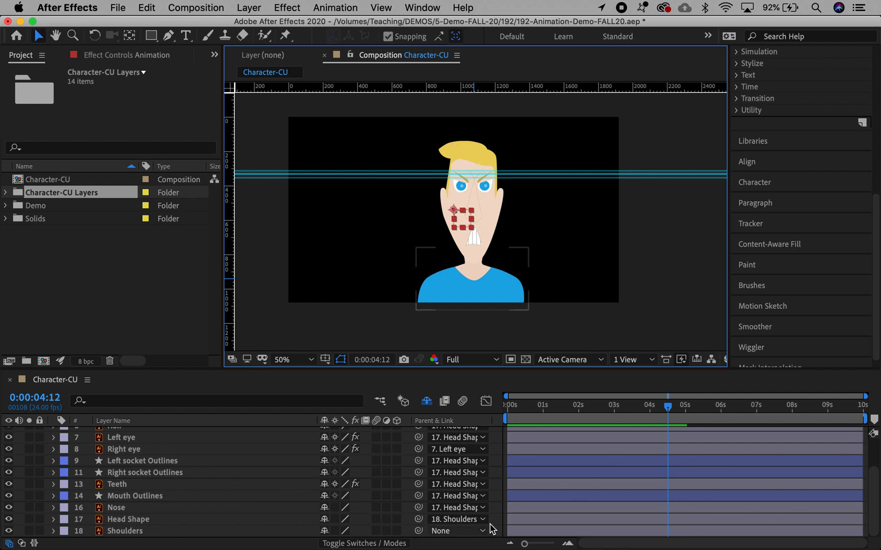
left_click(464, 531)
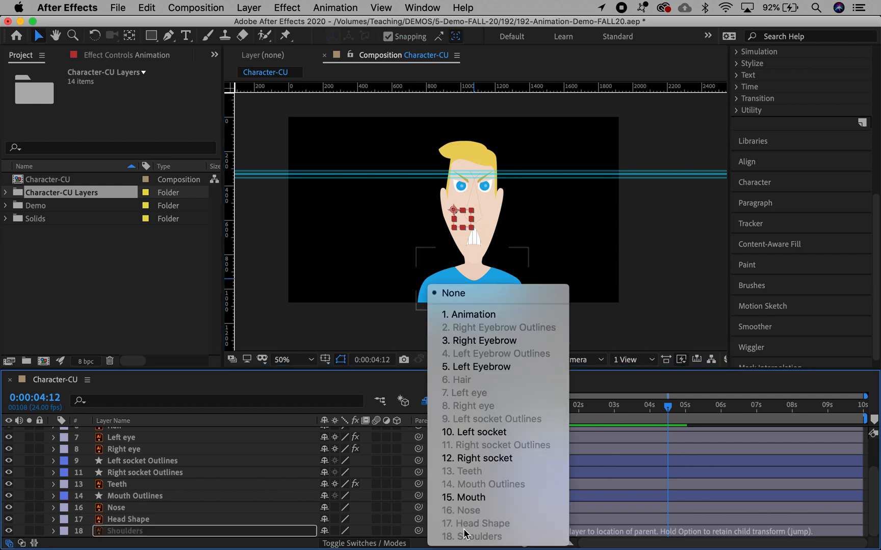
left_click(465, 314)
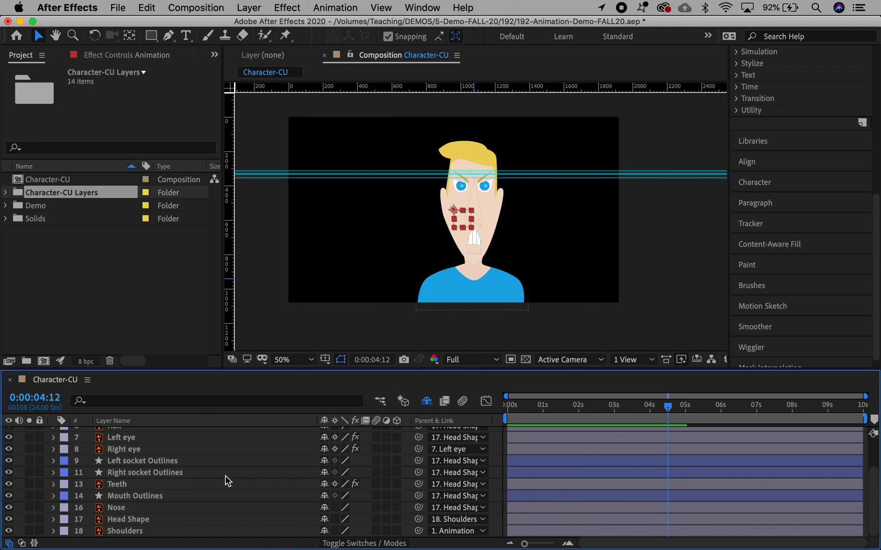
Make the Animation, Hair, Head Shape and Shoulders layers 3D
scroll(228, 480, "up", 4)
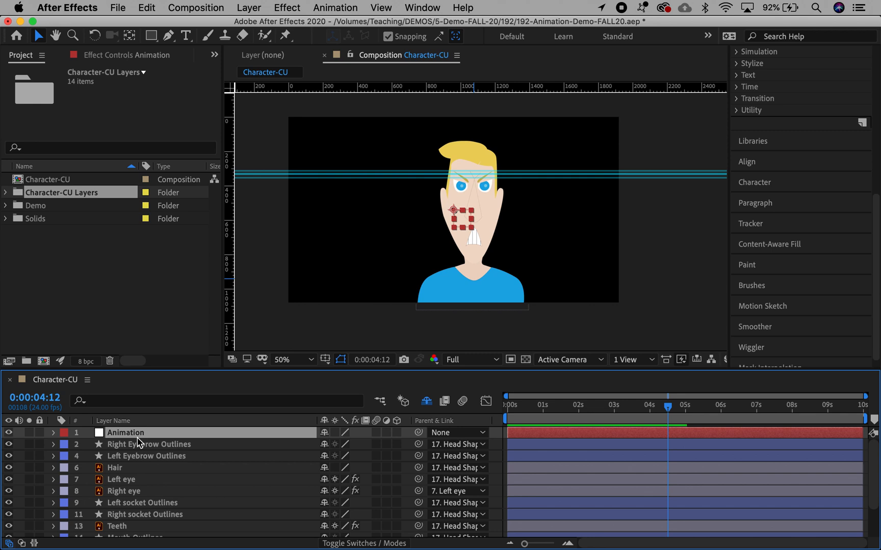
left_click(397, 433)
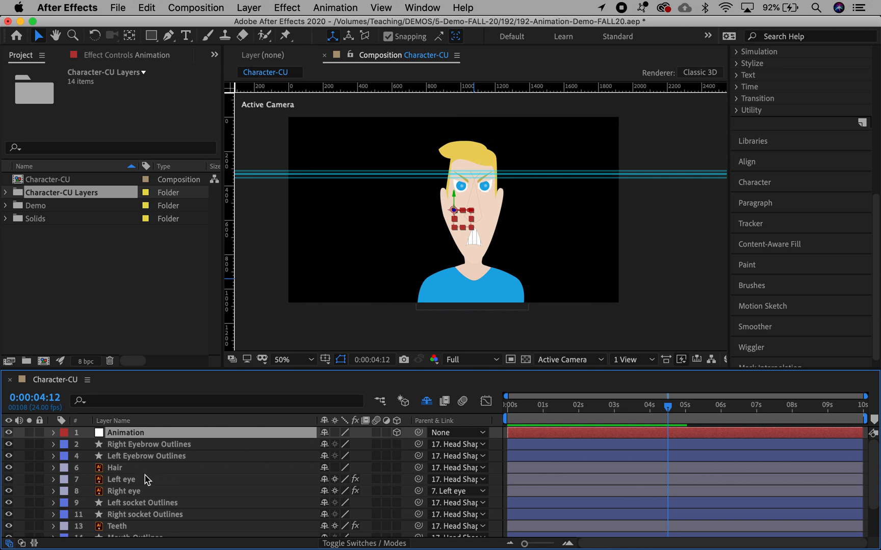
left_click(397, 468)
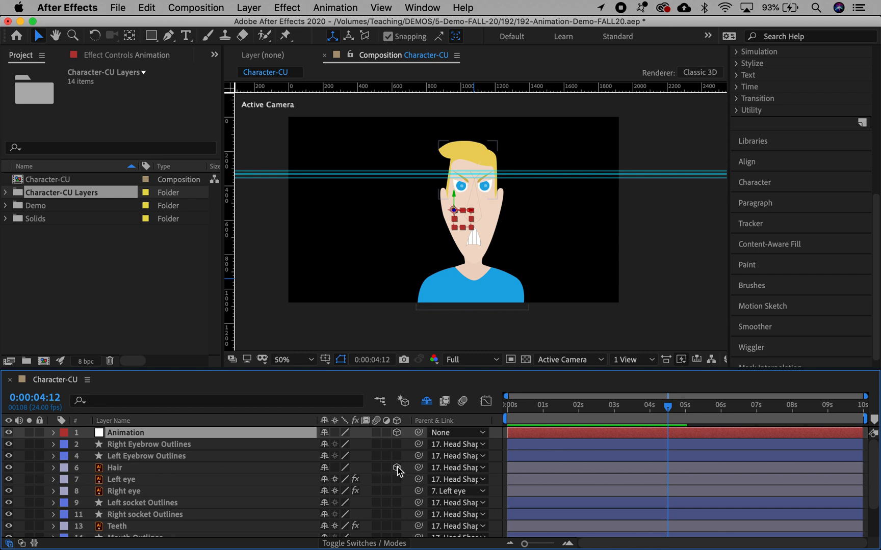
scroll(397, 471, "down", 3)
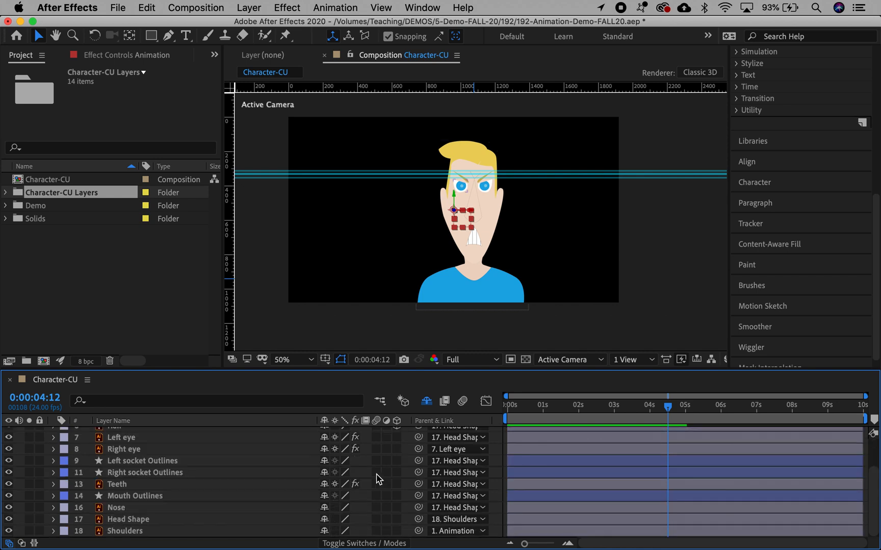
left_click(396, 519)
left_click(397, 531)
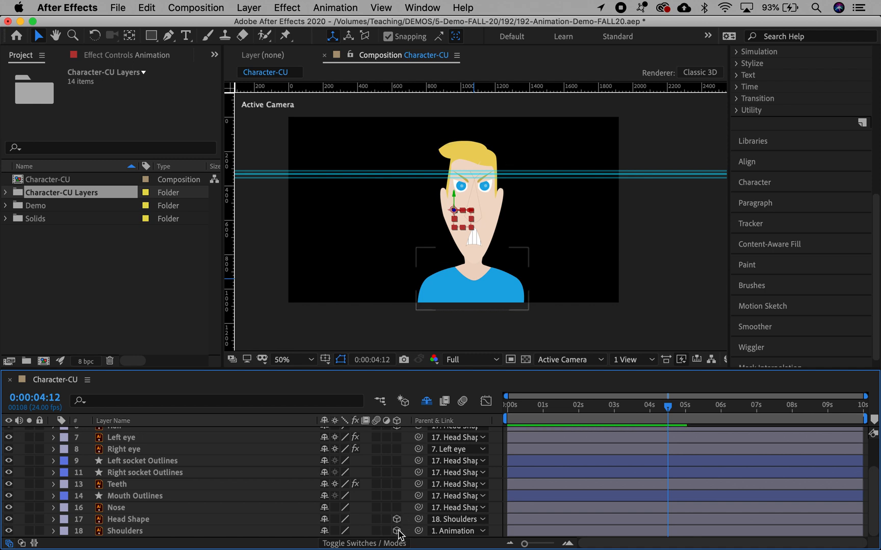
Set a first Position keyframe on the Animation null at 0:00:00:00
scroll(298, 466, "up", 3)
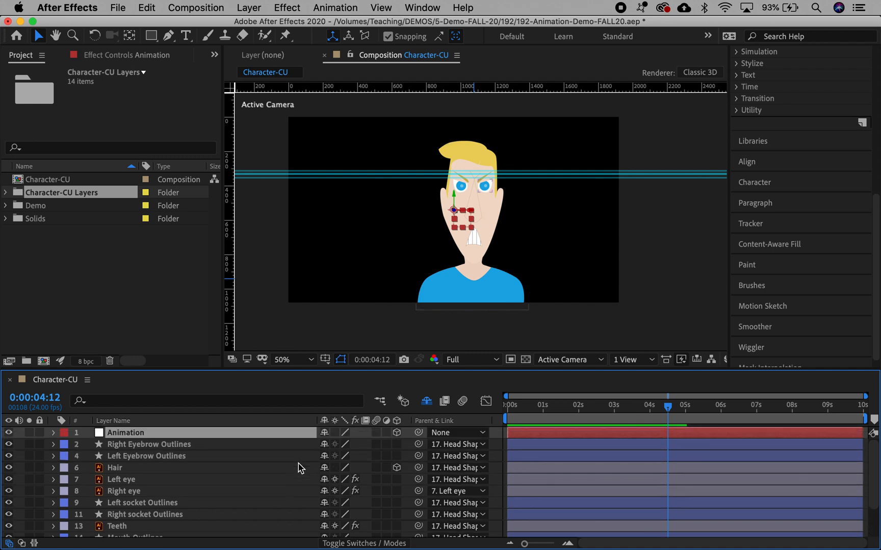
left_click(518, 433)
left_click_drag(534, 406, 492, 406)
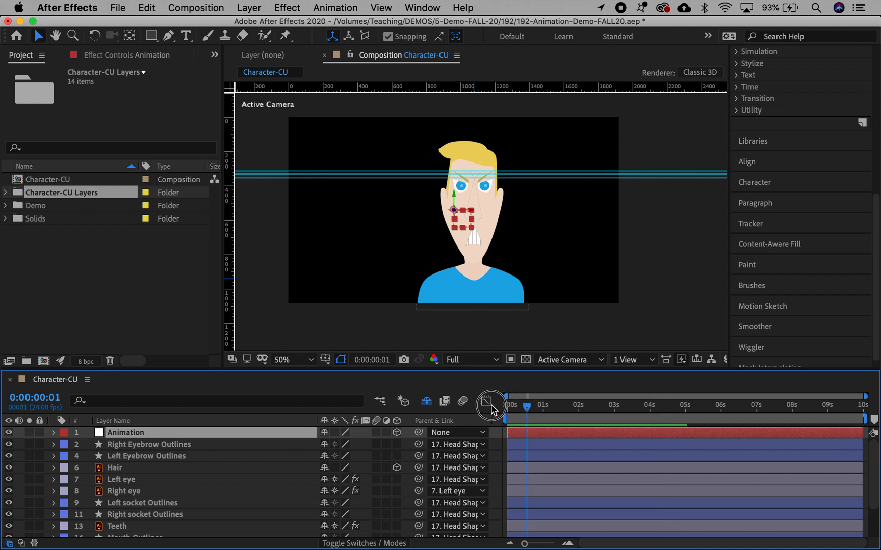
key("Return")
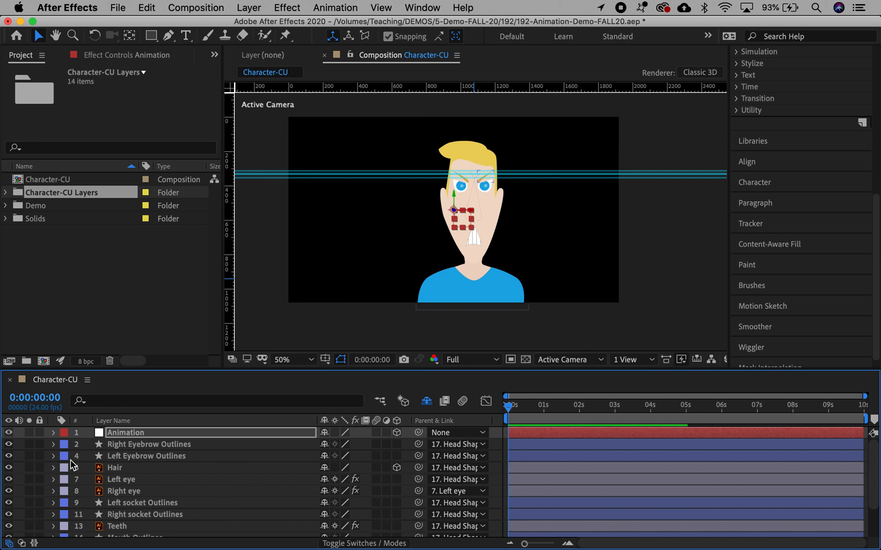
key("p")
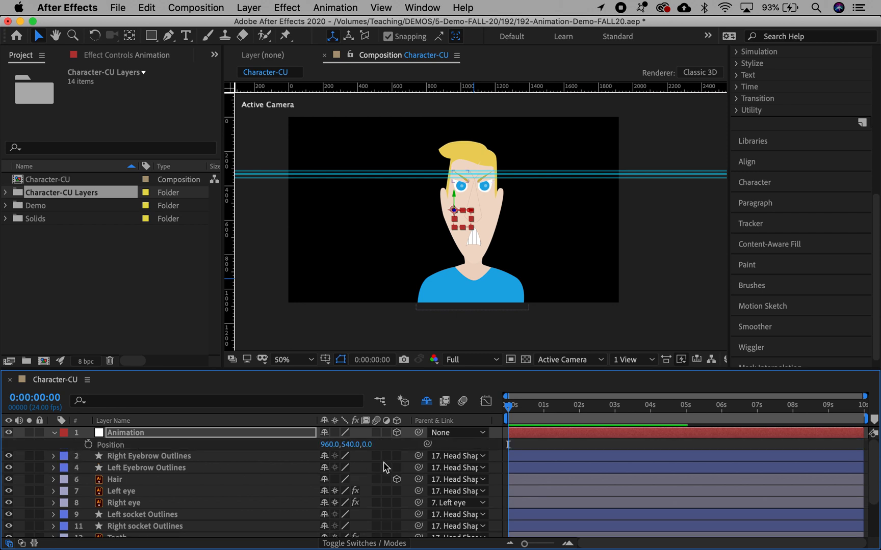
left_click(89, 445)
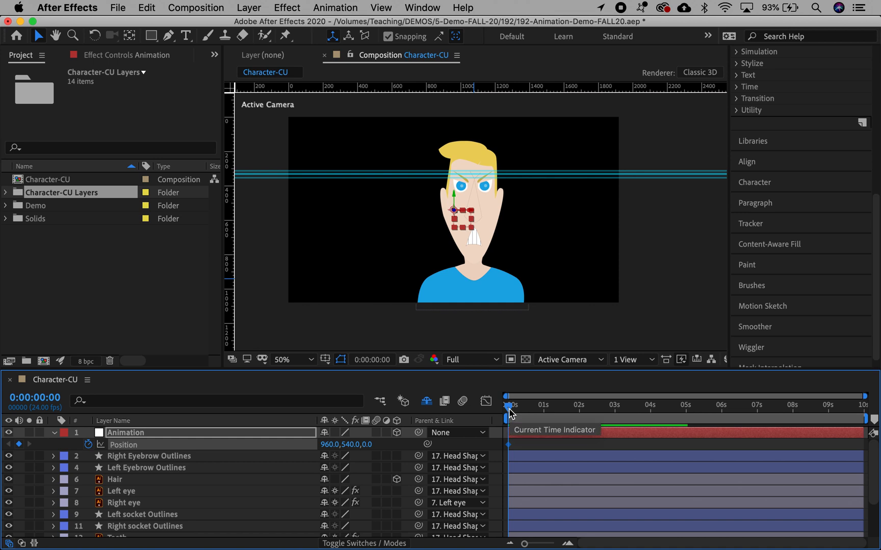
Add a Position keyframe with the same value to the Animation null at 0:00:00:12
left_click_drag(508, 408, 518, 408)
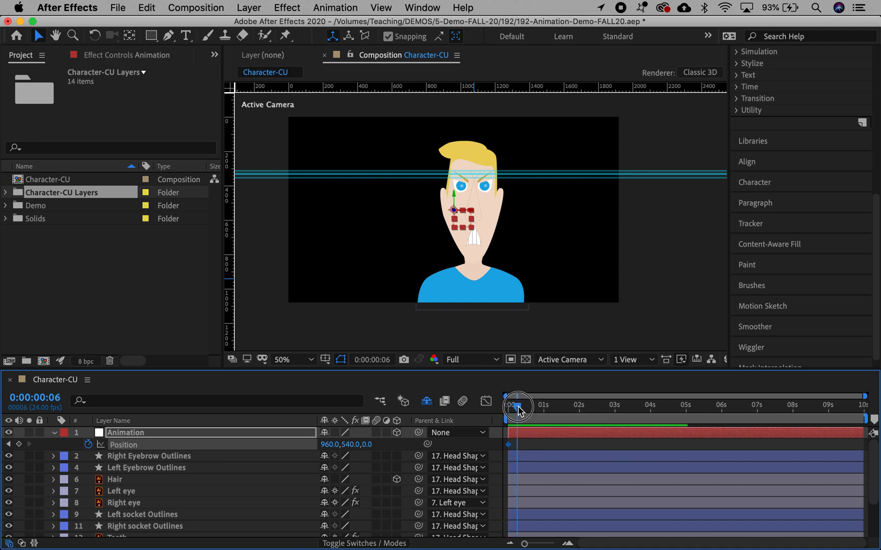
left_click_drag(519, 411, 526, 410)
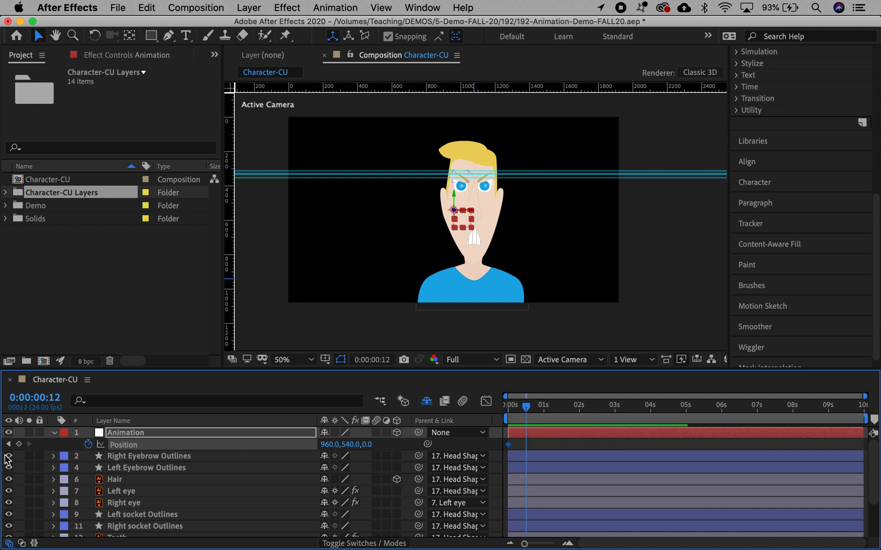
left_click(20, 445)
Add a Position keyframe to the Animation null at 0:00:01:00 and set the Y position of its 0:00:00:12 keyframe to 600
left_click_drag(530, 405, 544, 407)
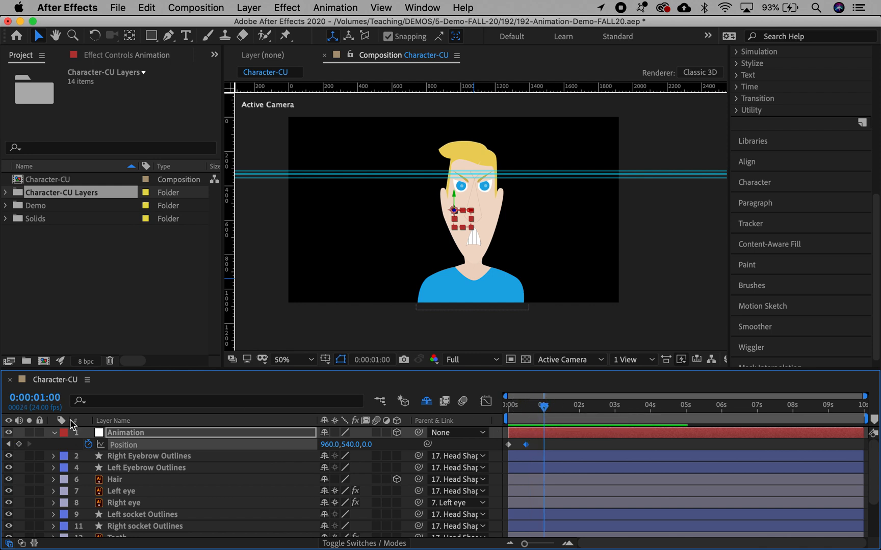
left_click(19, 445)
left_click(8, 444)
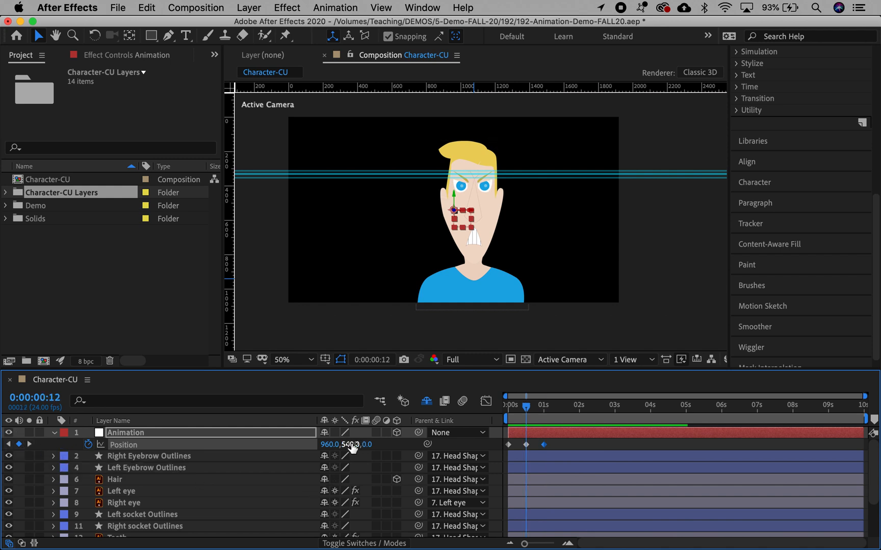
left_click_drag(355, 444, 389, 446)
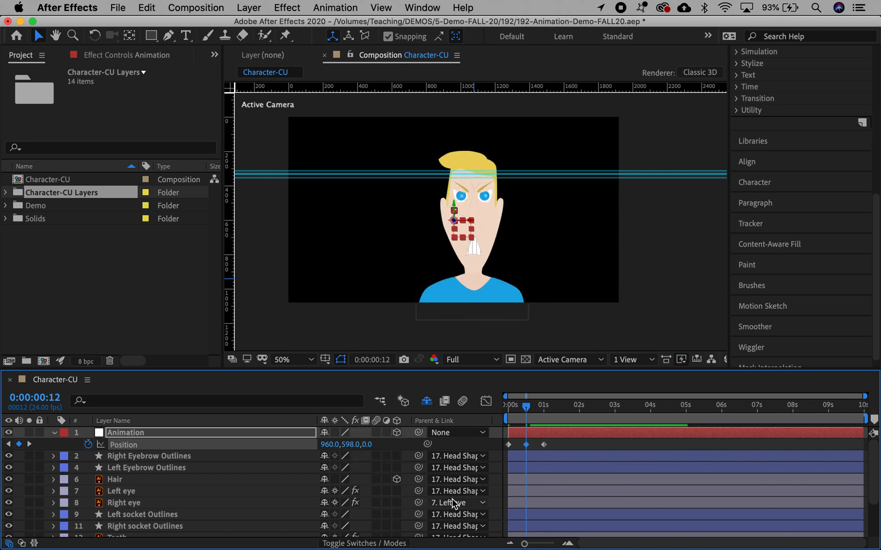
left_click(348, 444)
type("600")
key("Return")
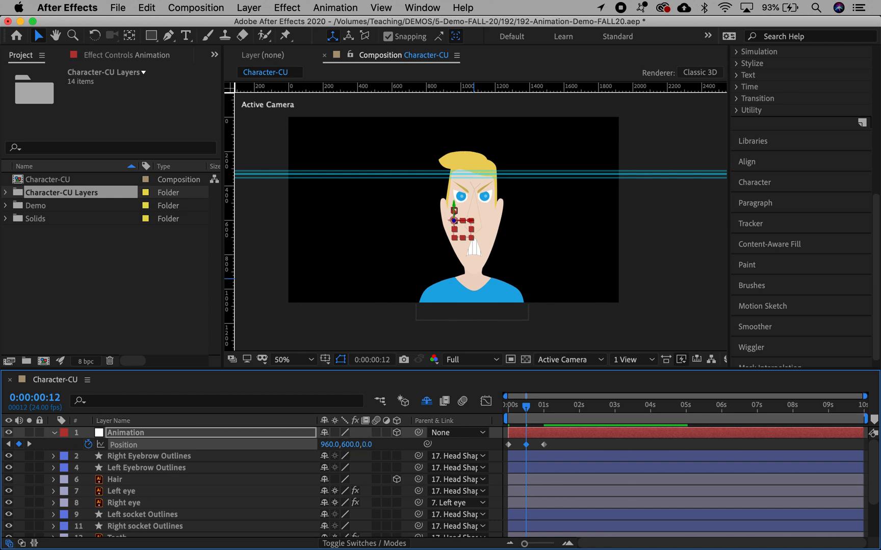
Apply Easy Ease to all three Position keyframes of the Animation null and shorten the work area to about two seconds
left_click_drag(525, 406, 508, 406)
left_click(124, 446)
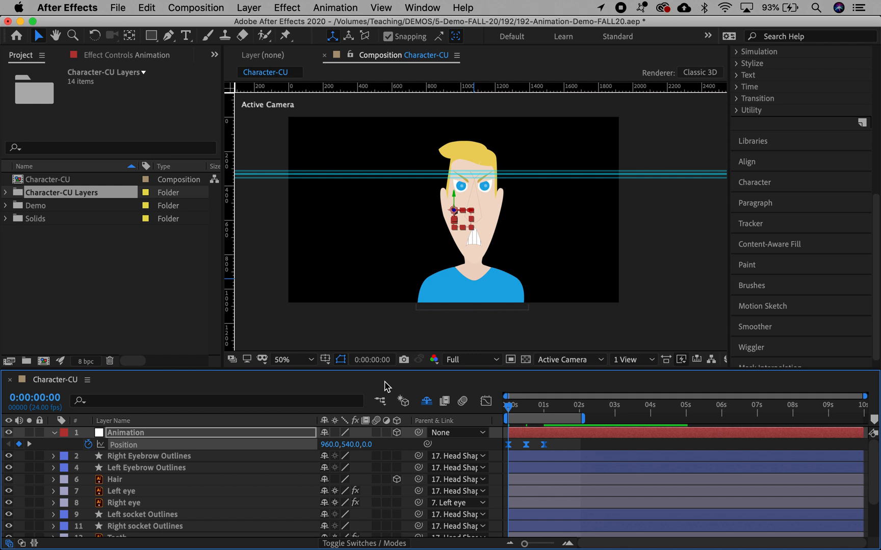
In the speed graph, raise the outgoing influence of the first and middle Position keyframes to about 70%, and preview the motion
left_click(485, 401)
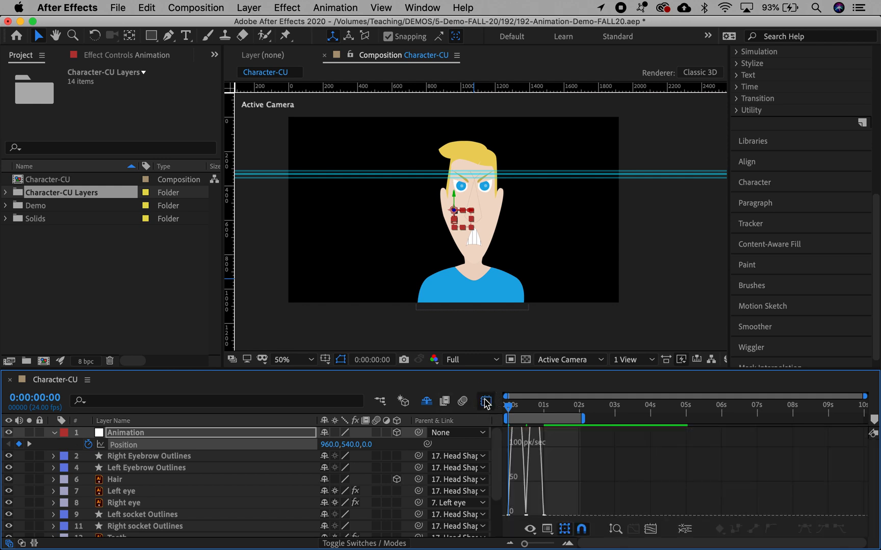
left_click(649, 530)
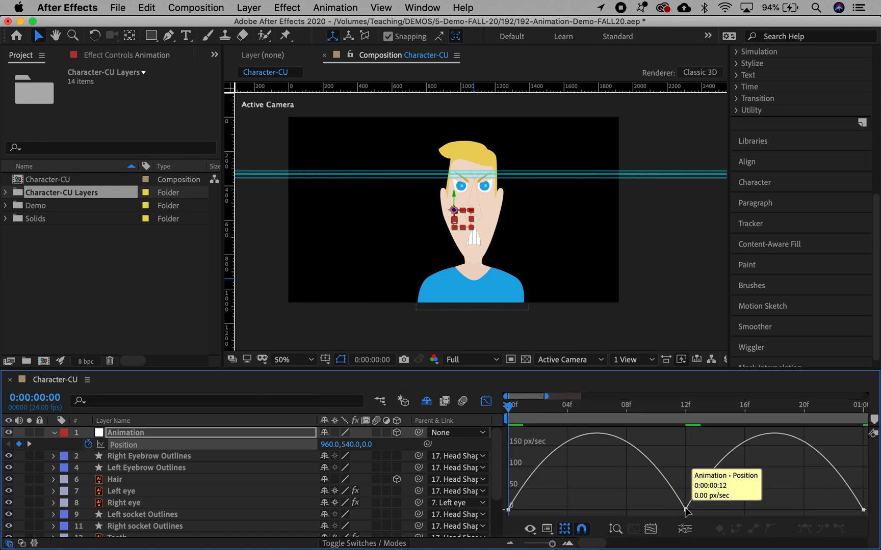
left_click(685, 507)
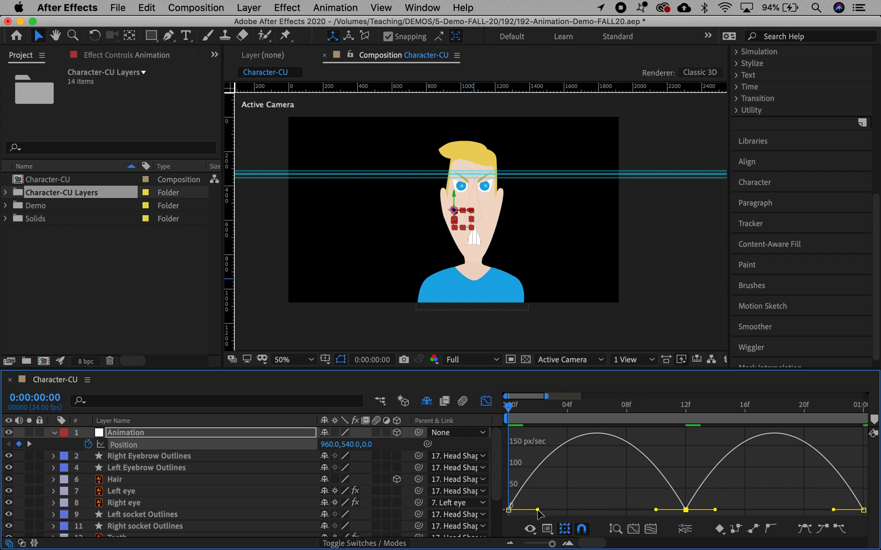
left_click_drag(538, 510, 570, 510)
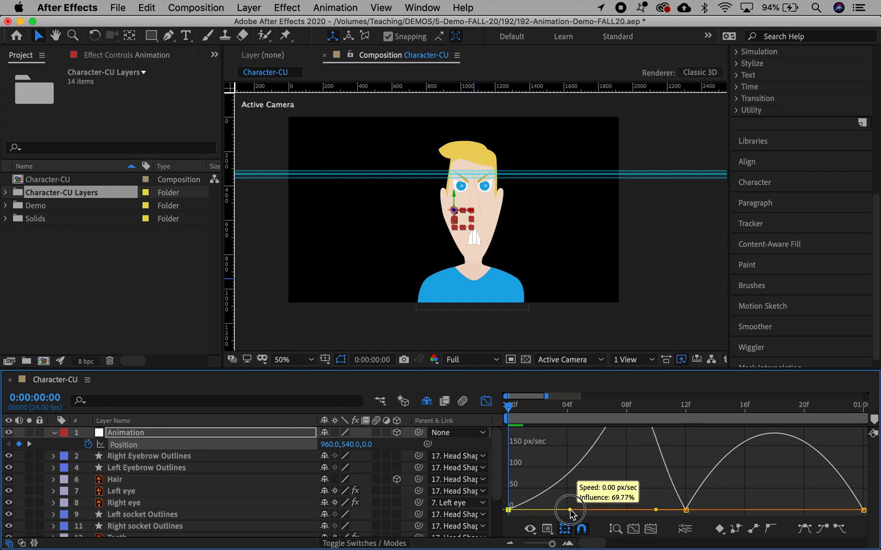
left_click(681, 510)
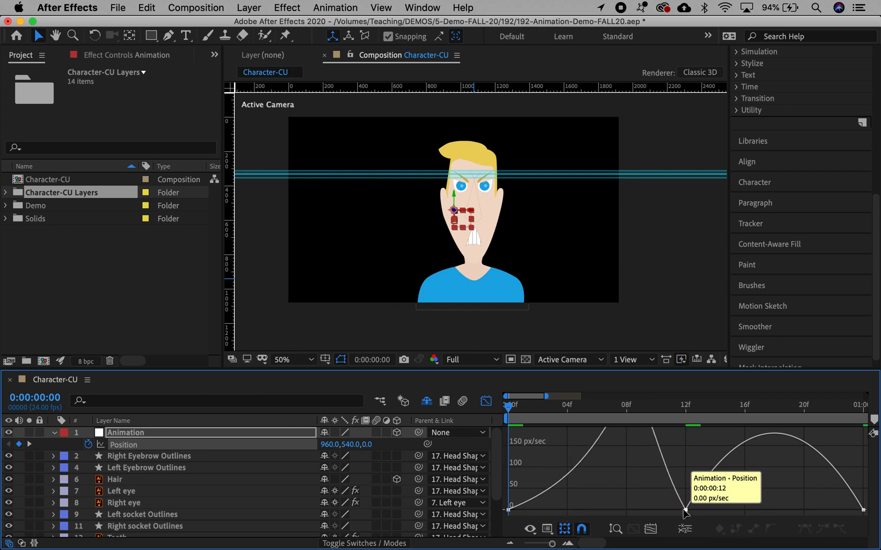
left_click(684, 510)
left_click_drag(714, 510, 745, 510)
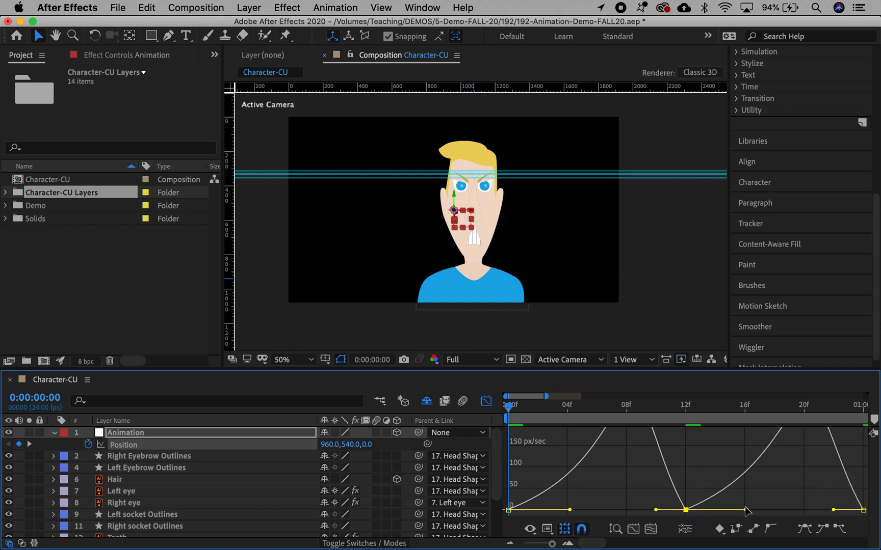
left_click(202, 432)
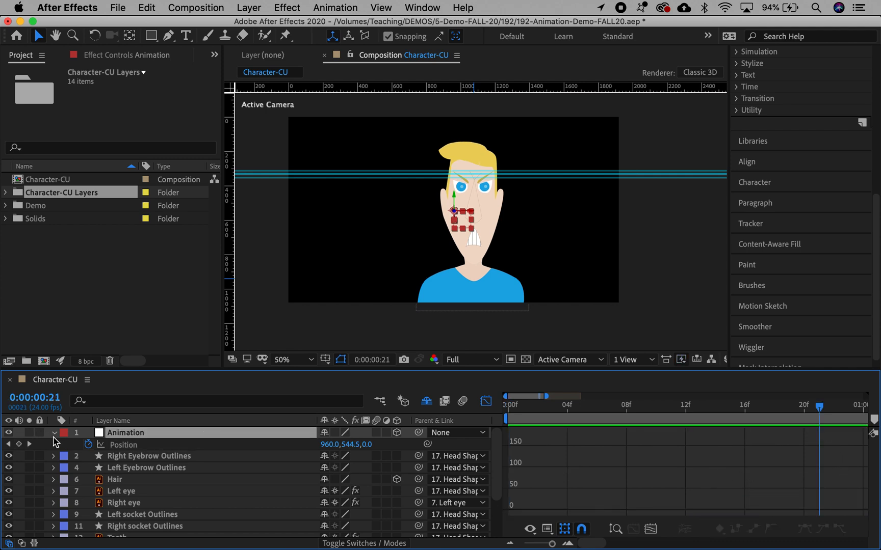
left_click(486, 402)
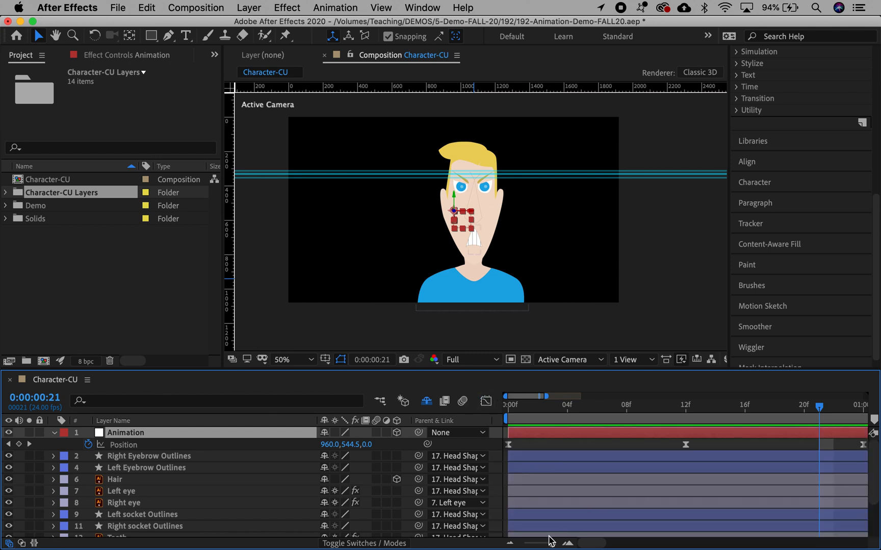
Add the expression loopOut() to the Animation null's Position property
left_click_drag(552, 545, 531, 544)
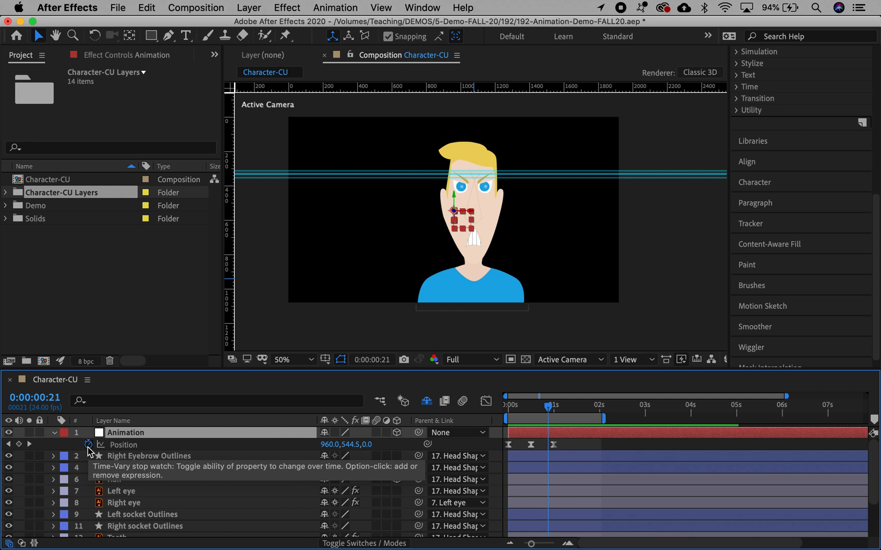
left_click(88, 444, "alt")
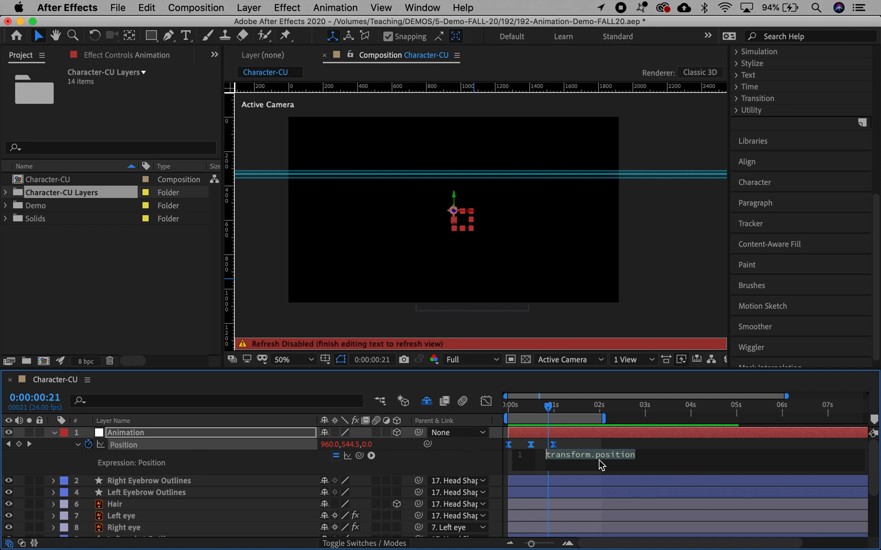
type("loop")
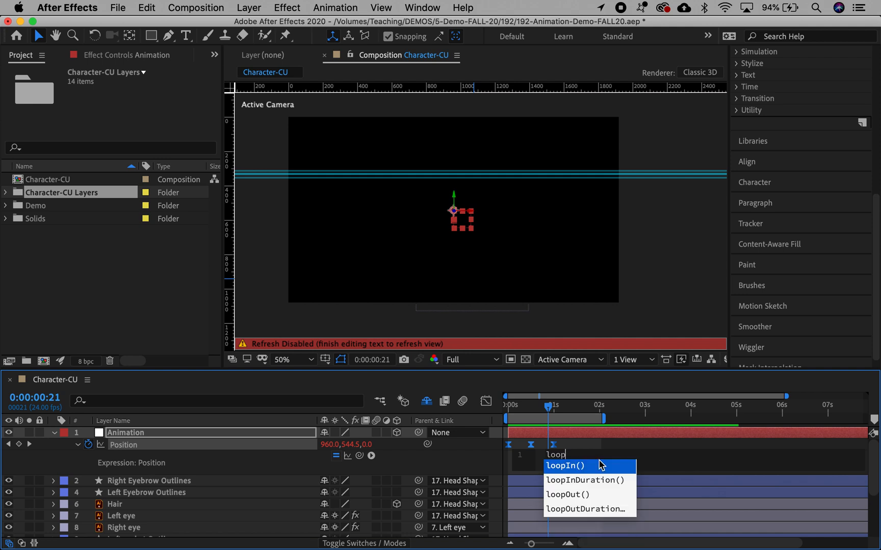
left_click(579, 496)
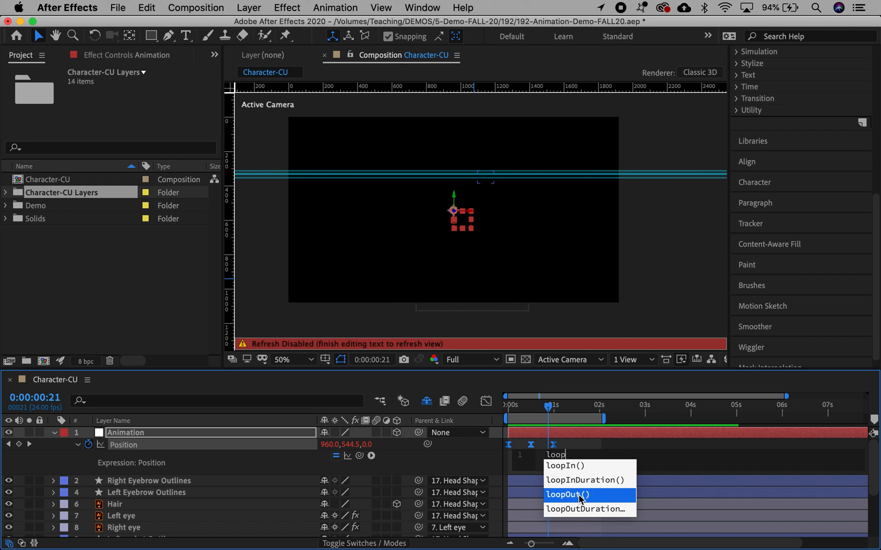
left_click(579, 497)
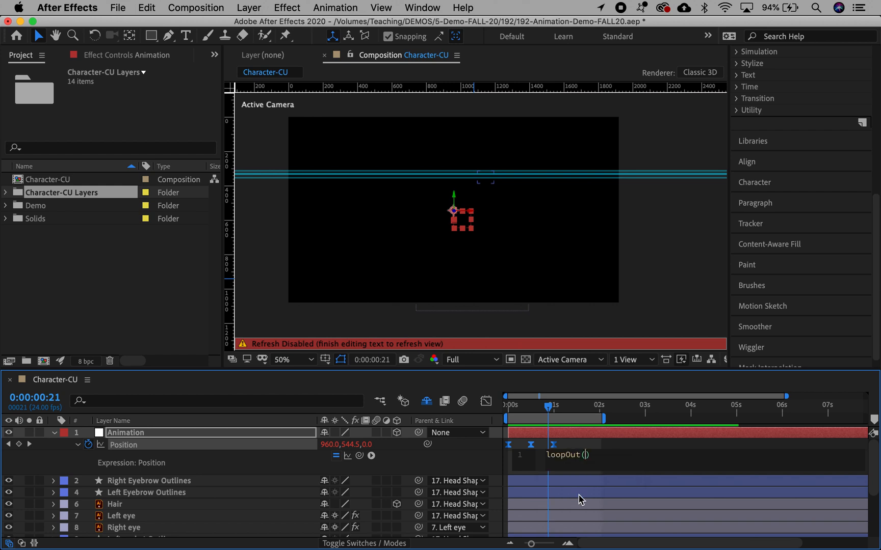
left_click(564, 381)
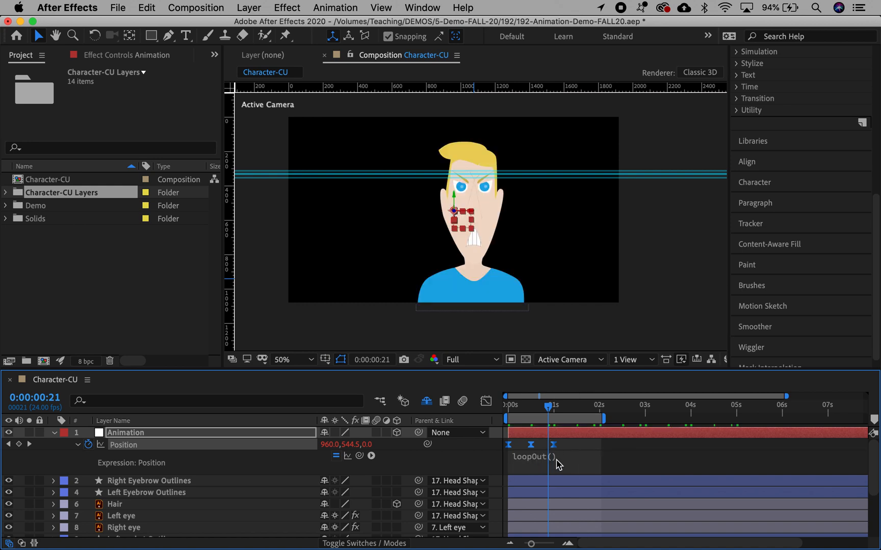
Extend the work area to the end of the composition at 10 seconds and preview the looping movement from the start
left_click_drag(548, 413, 492, 402)
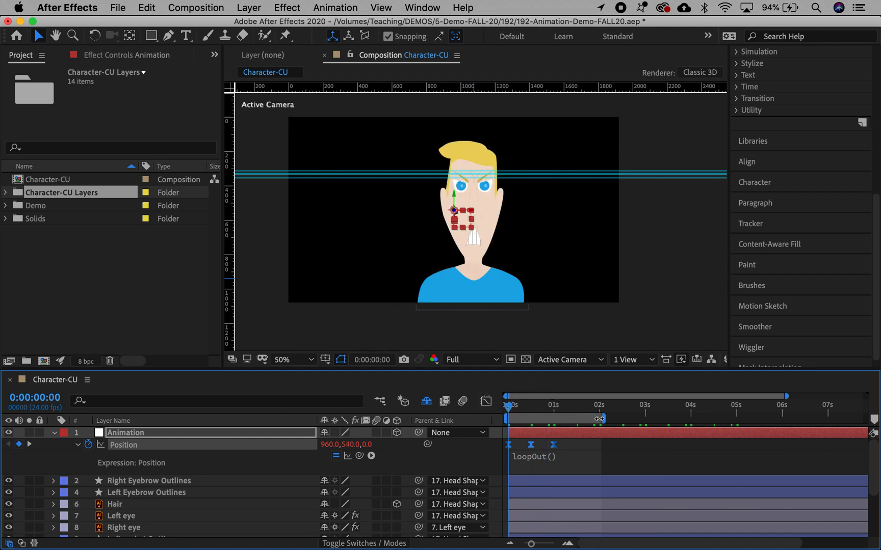
left_click_drag(599, 419, 872, 431)
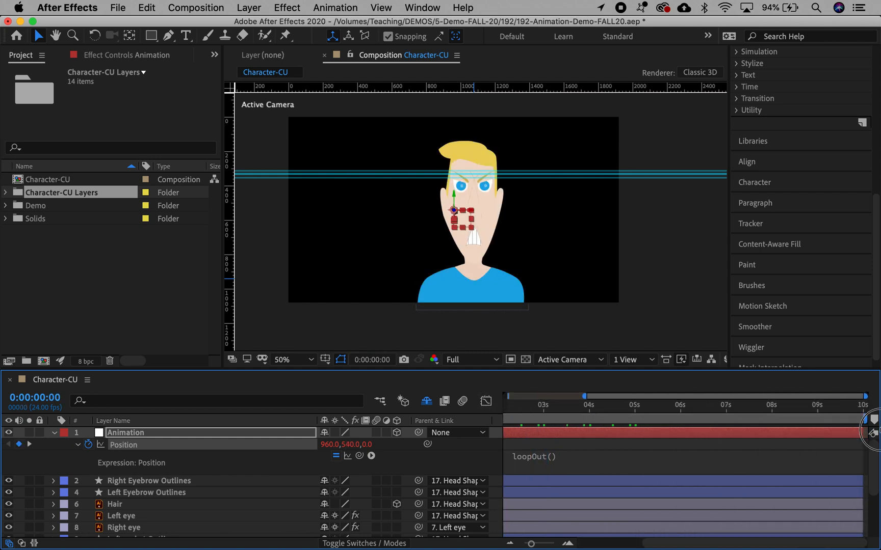
scroll(641, 470, "left", 5)
key("space")
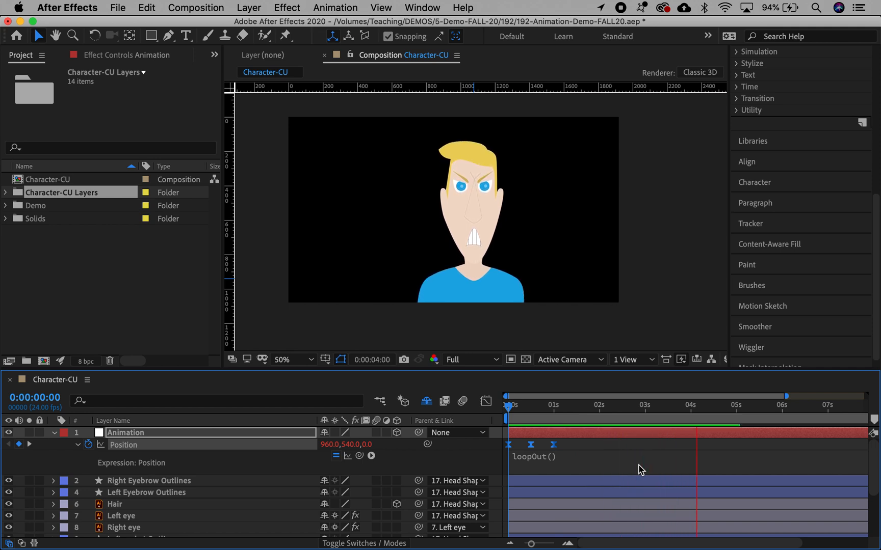
key("space")
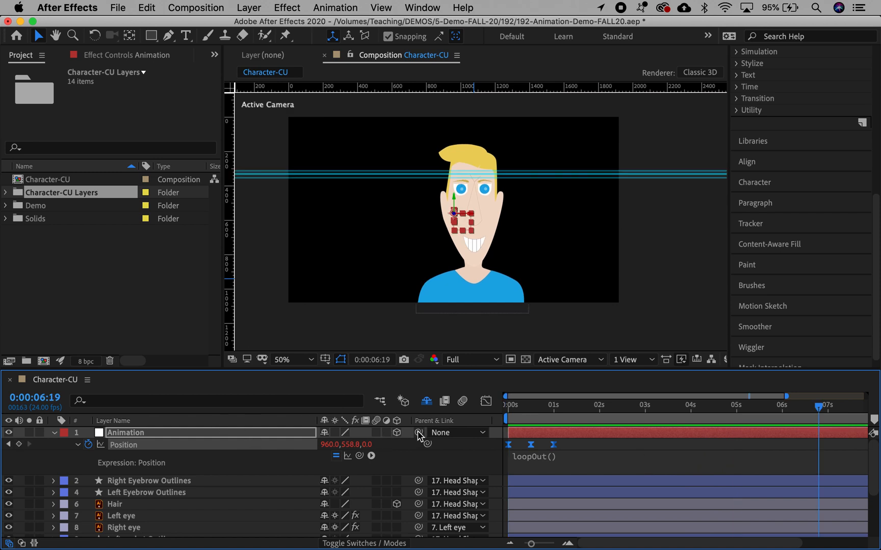
Reveal the Animation null's rotation properties and set a 0° Y Rotation keyframe at 0:00:00:00
left_click(121, 436)
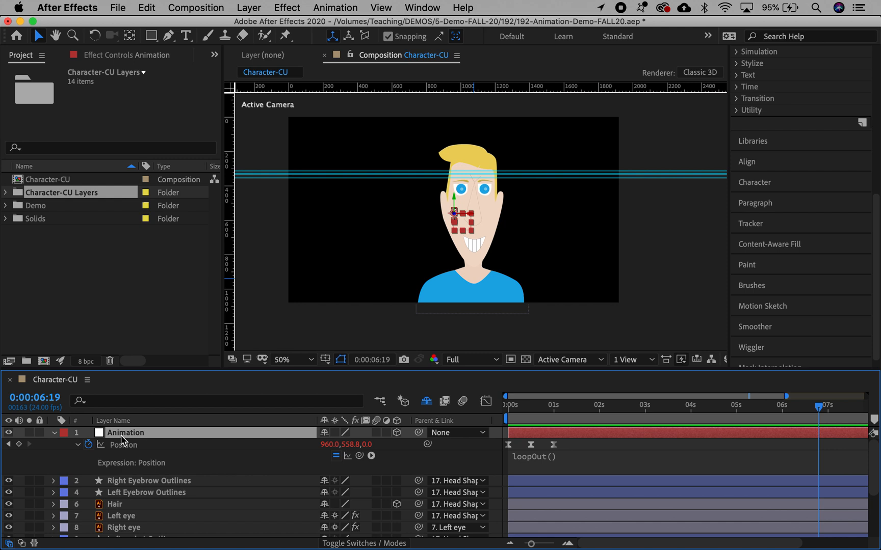
key("r")
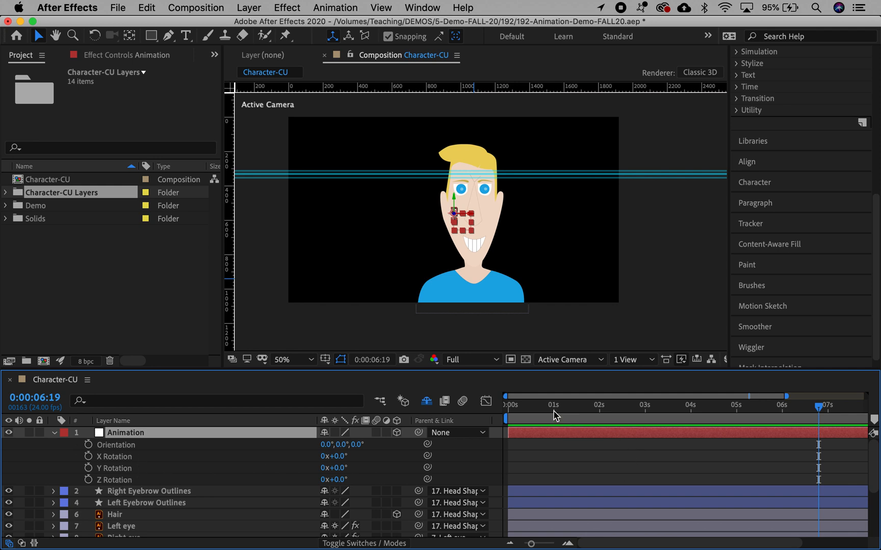
left_click_drag(552, 412, 487, 413)
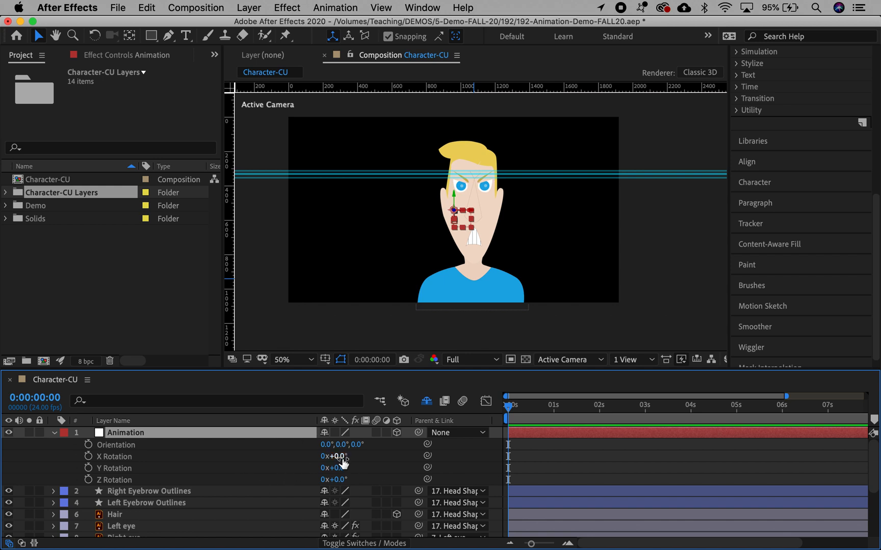
mouse_move(335, 467)
left_mouse_down()
mouse_move(359, 465)
mouse_move(309, 457)
mouse_move(343, 461)
mouse_move(329, 461)
left_mouse_up()
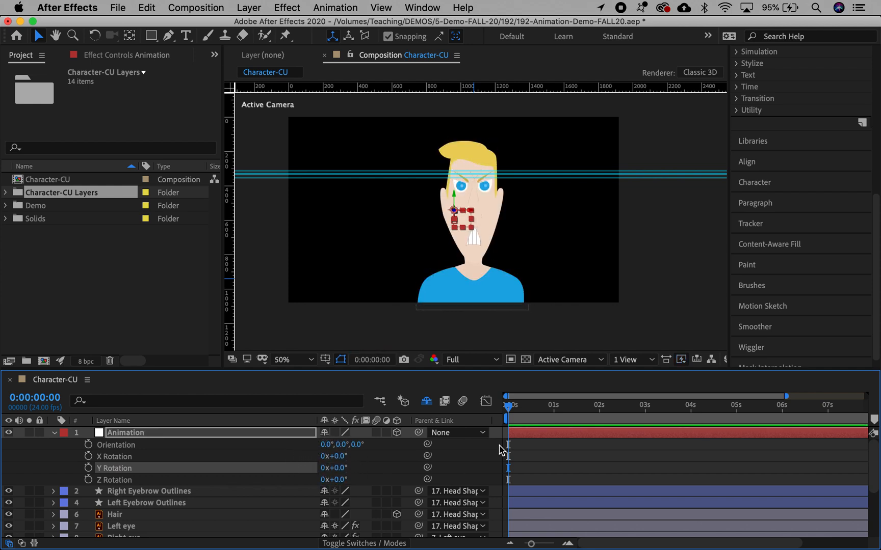
left_click(88, 467)
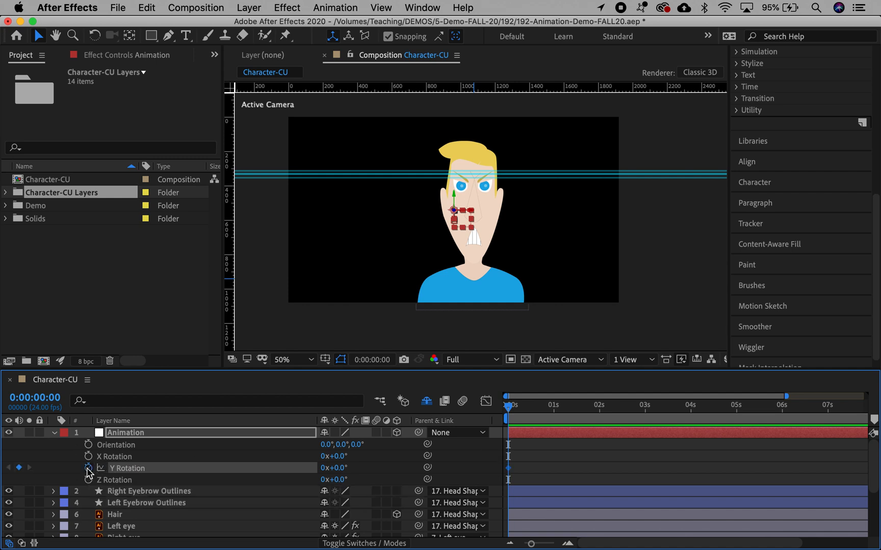
Show the null's keyframed properties and add 0° Y Rotation keyframes aligned with the Position keyframes at 0:00:00:12 and 0:00:01:00
key("u")
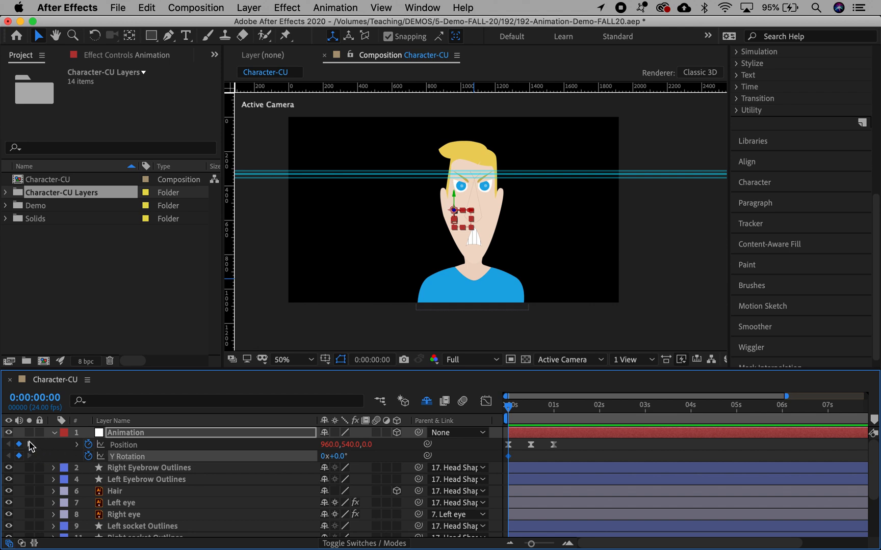
left_click(29, 444)
left_click(19, 456)
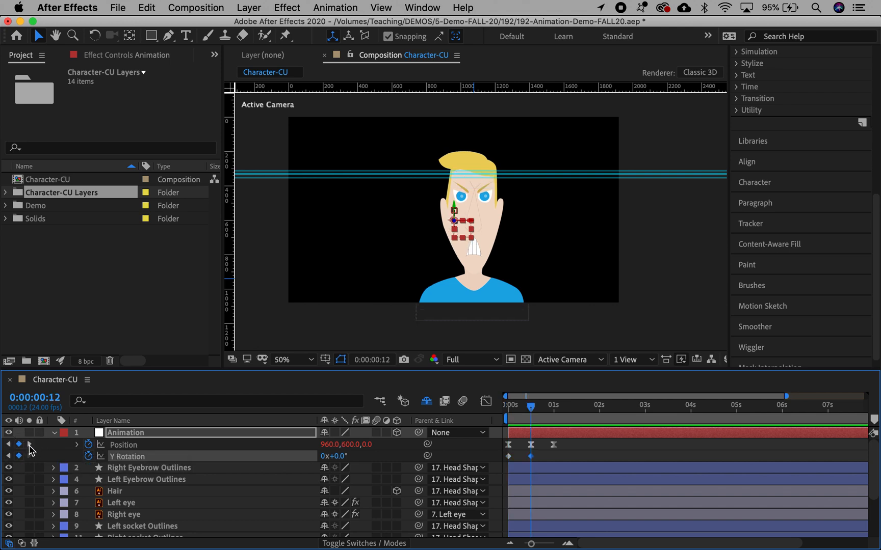
left_click(29, 444)
left_click(19, 456)
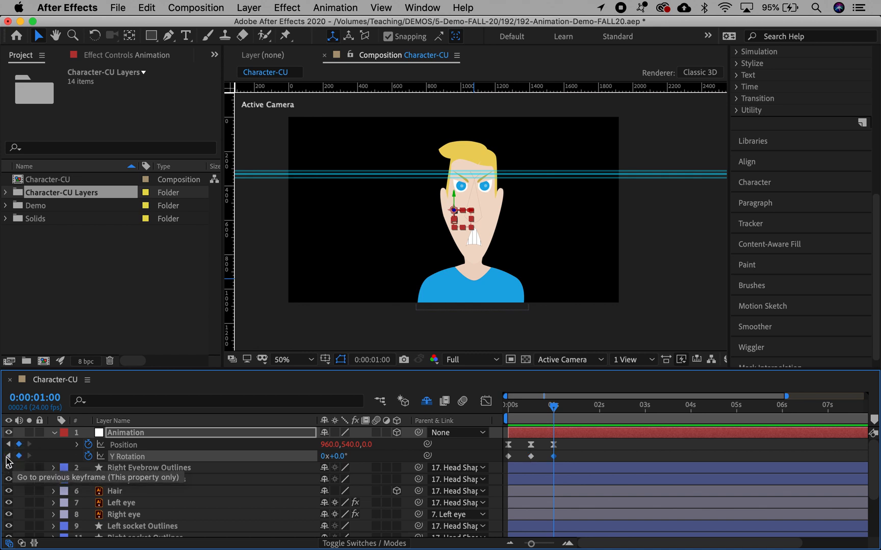
Set the Animation null's Y Rotation keyframe at 0:00:00:12 to -5°
left_click(7, 457)
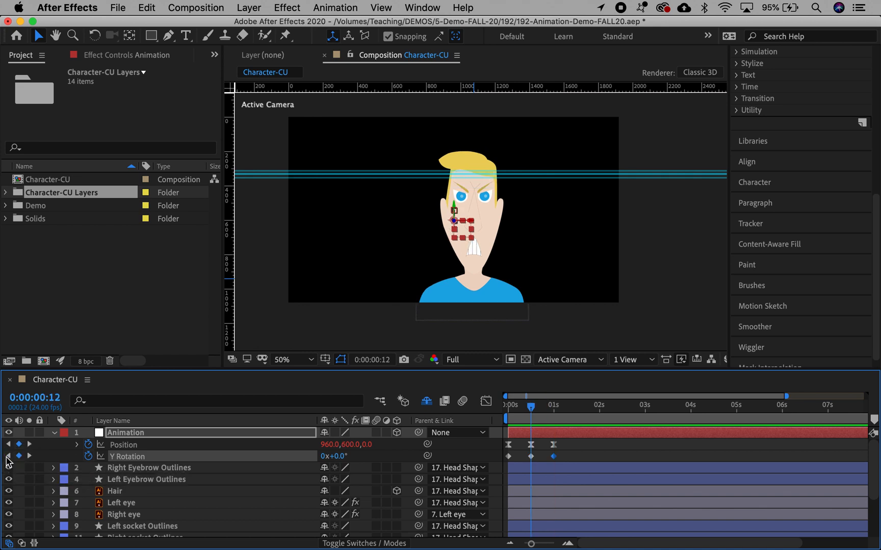
left_click(336, 456)
key("Return")
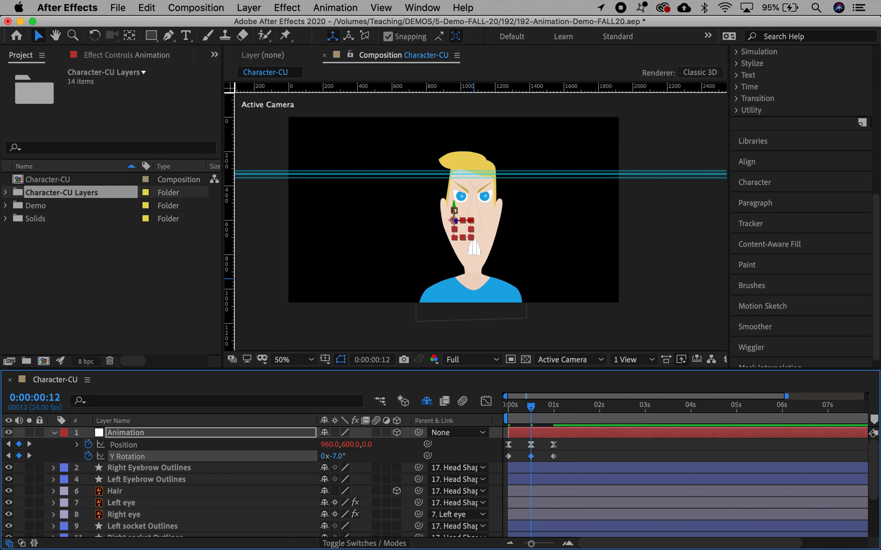
left_click(338, 456)
type("-5")
key("Return")
Add a Y Rotation keyframe of 5° to the Animation null at 0:00:01:12
left_click_drag(532, 407, 578, 414)
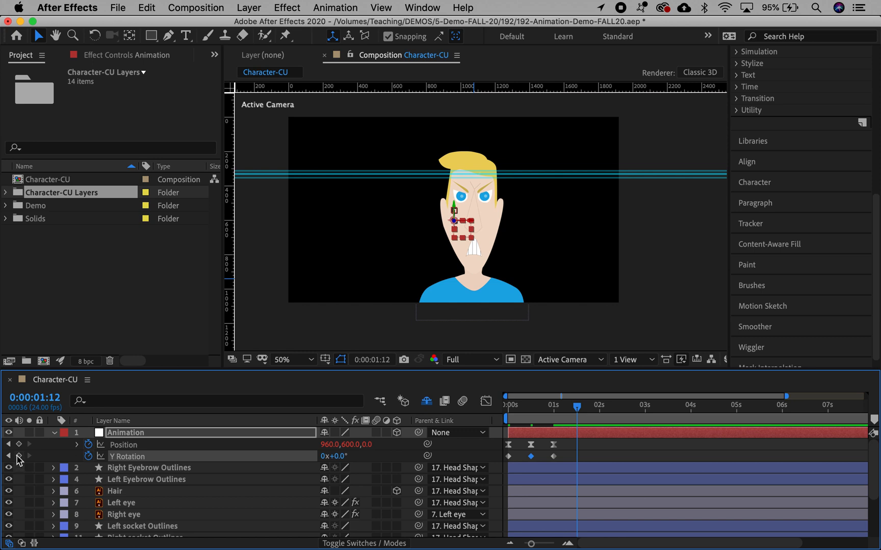
left_click(19, 457)
left_click(340, 457)
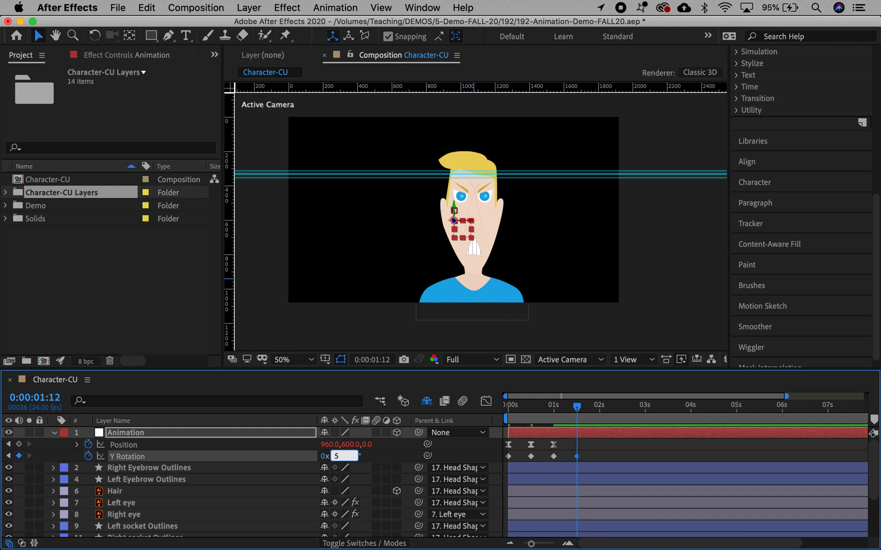
key("Return")
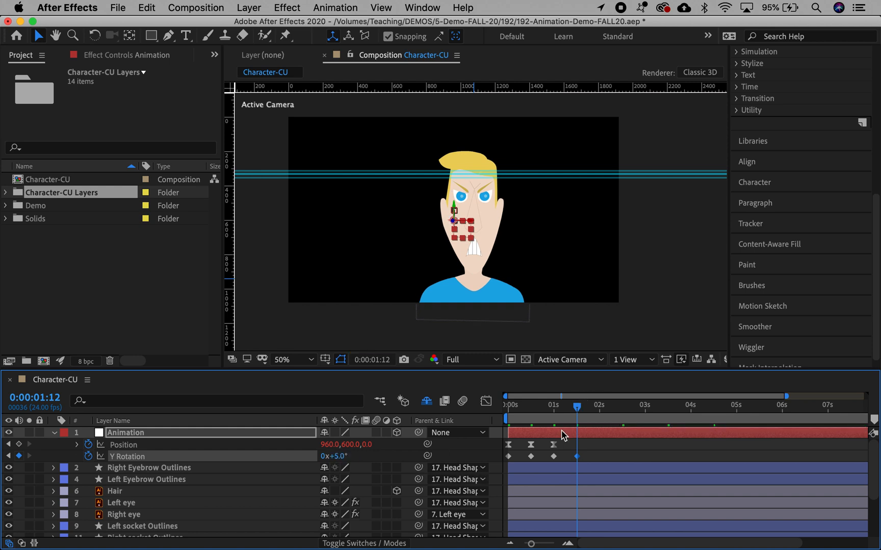
Add a Y Rotation keyframe of 0° to the Animation null at 0:00:02:00
left_click(600, 408)
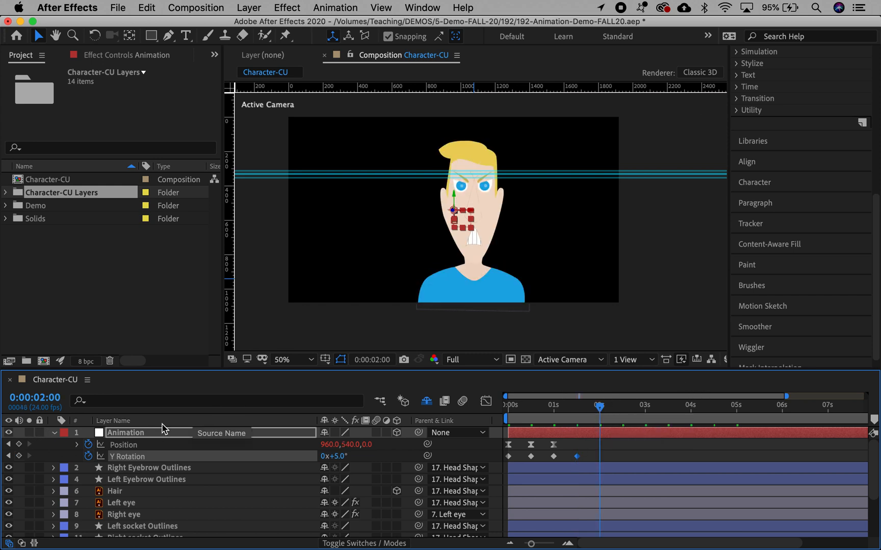
left_click(18, 457)
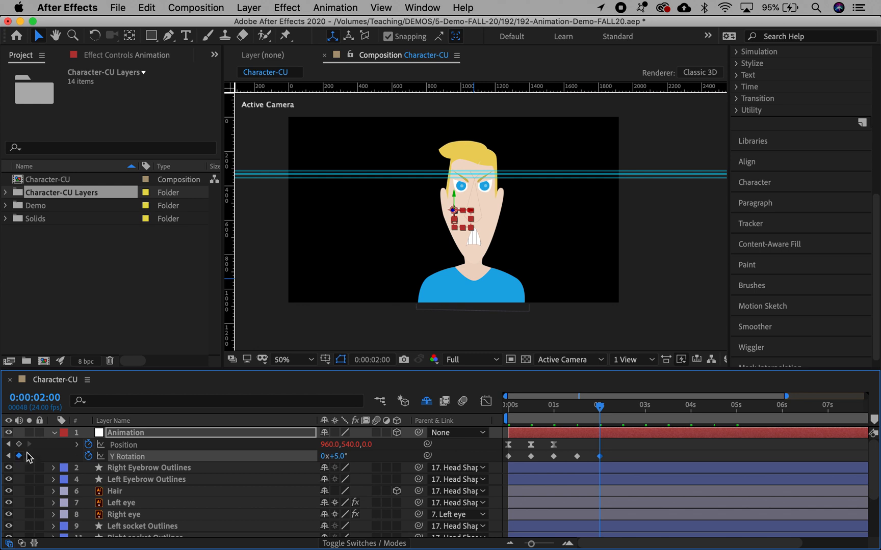
left_click(341, 457)
type("0")
key("Return")
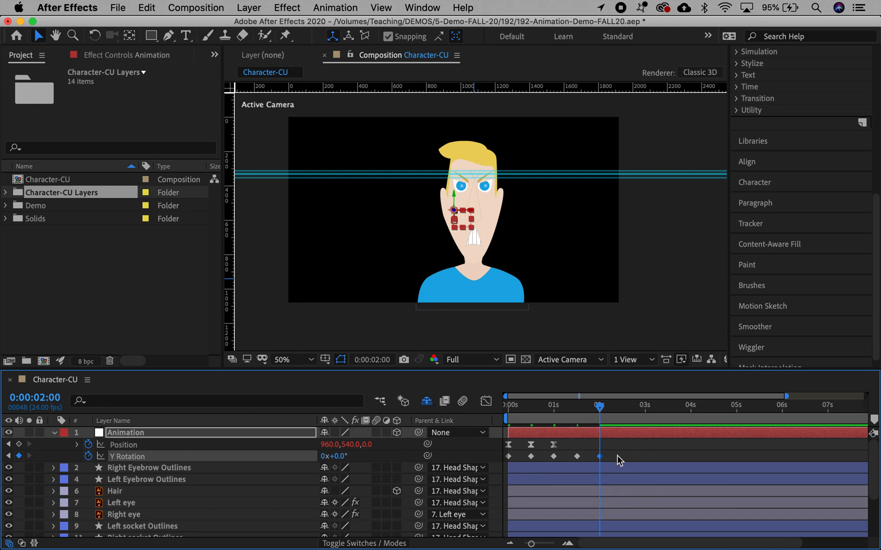
Apply Easy Ease to all five Y Rotation keyframes of the Animation null
left_click_drag(617, 448, 492, 467)
mouse_move(511, 462)
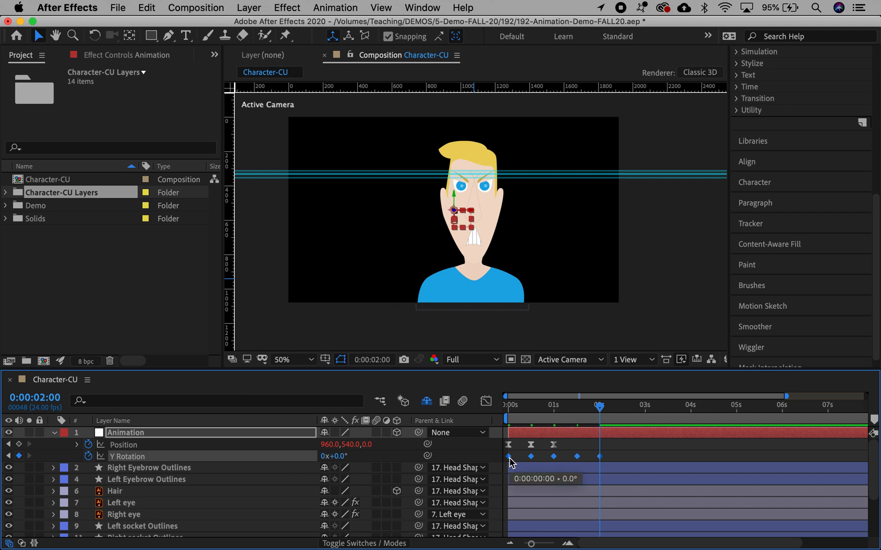
key("F9")
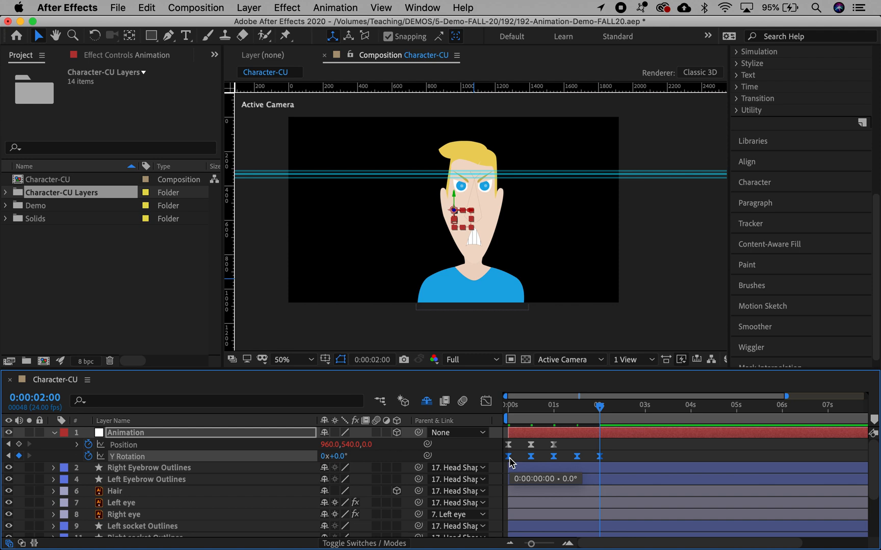
Add a loopOut() expression to the Animation null's Y Rotation and preview the looping turn
left_click(88, 456, "alt")
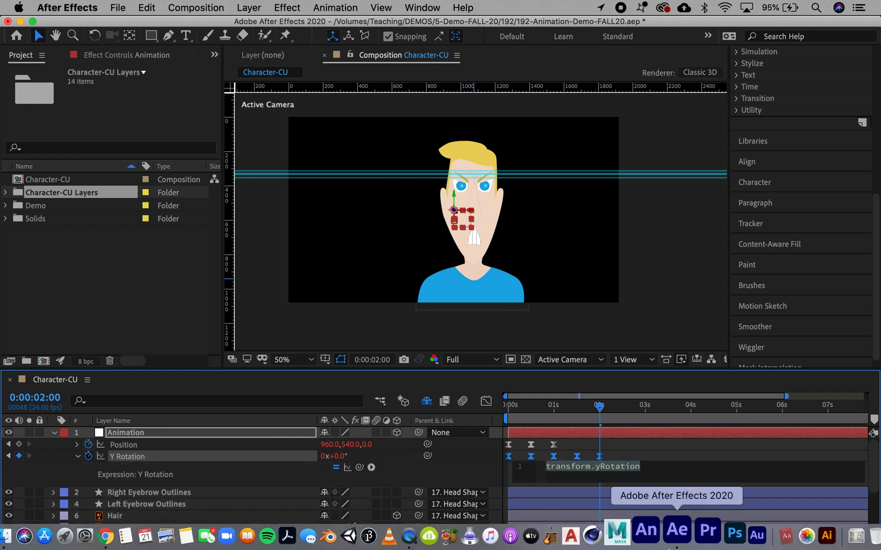
type("loop")
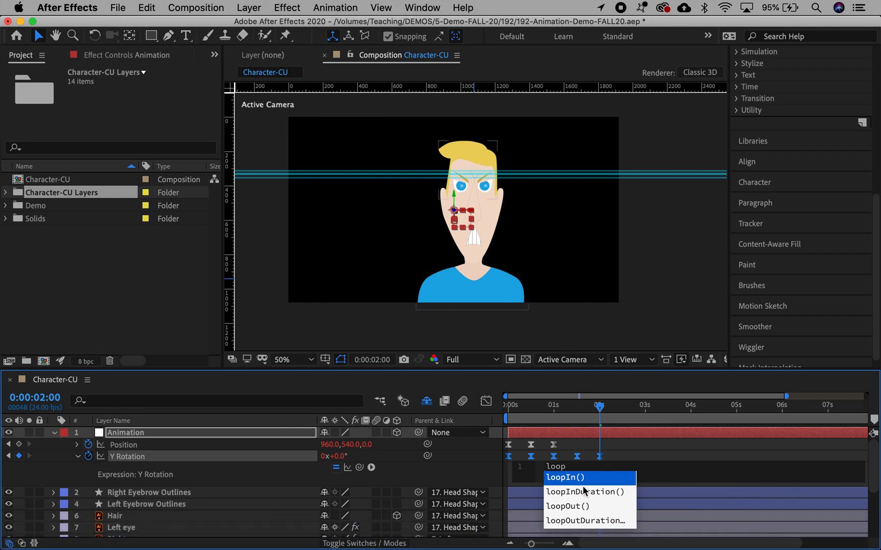
left_click(565, 509)
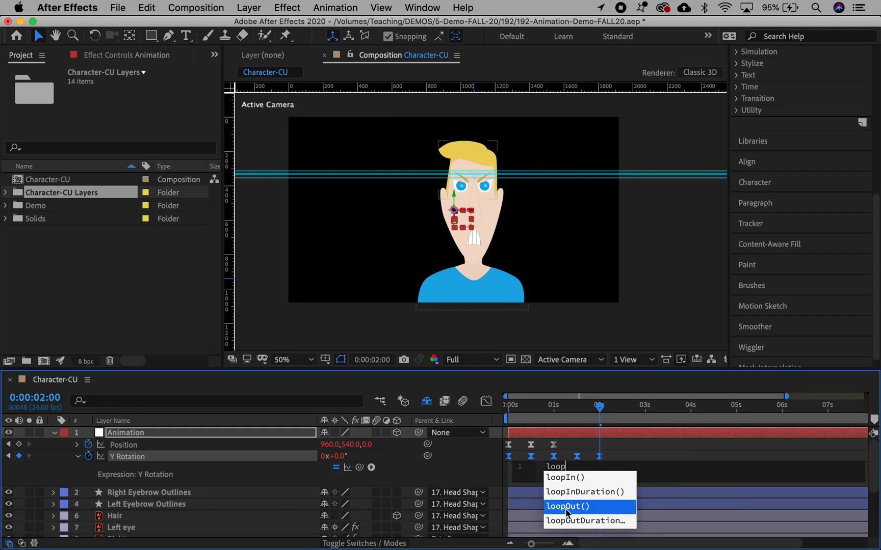
double_click(566, 507)
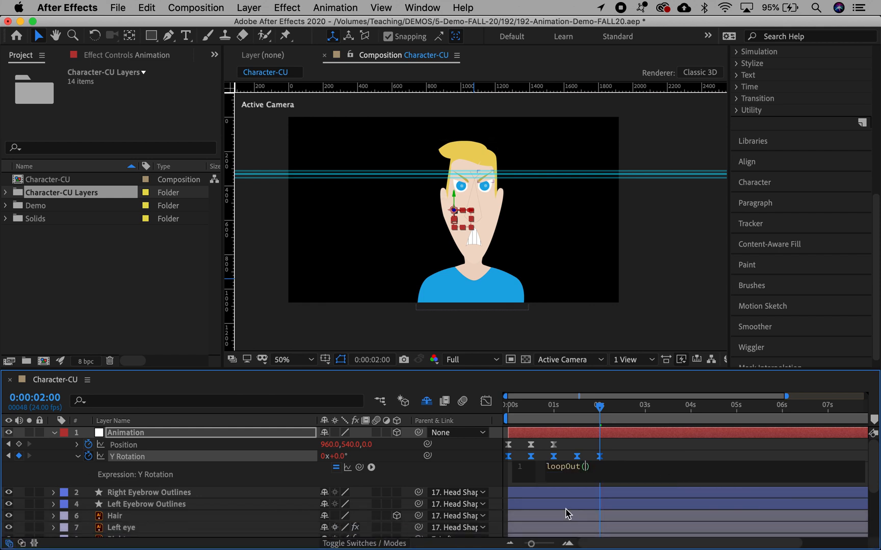
left_click(571, 385)
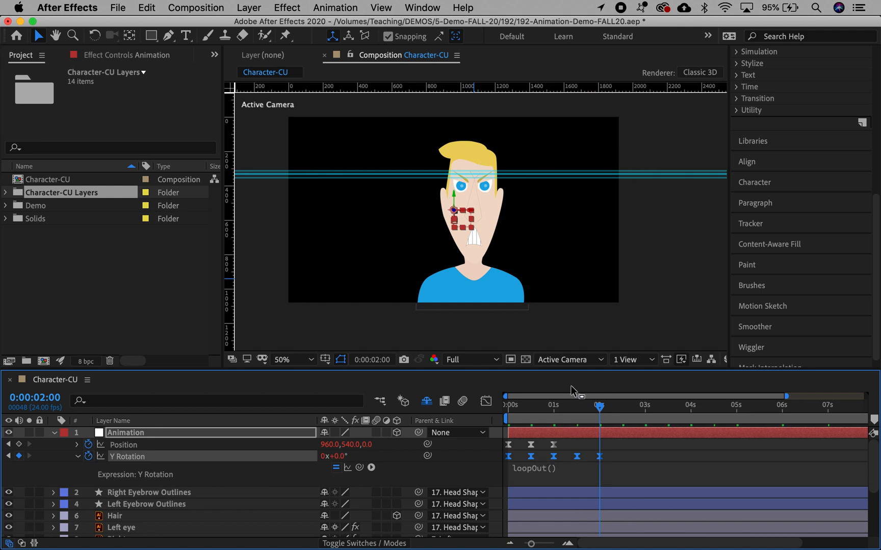
key("space")
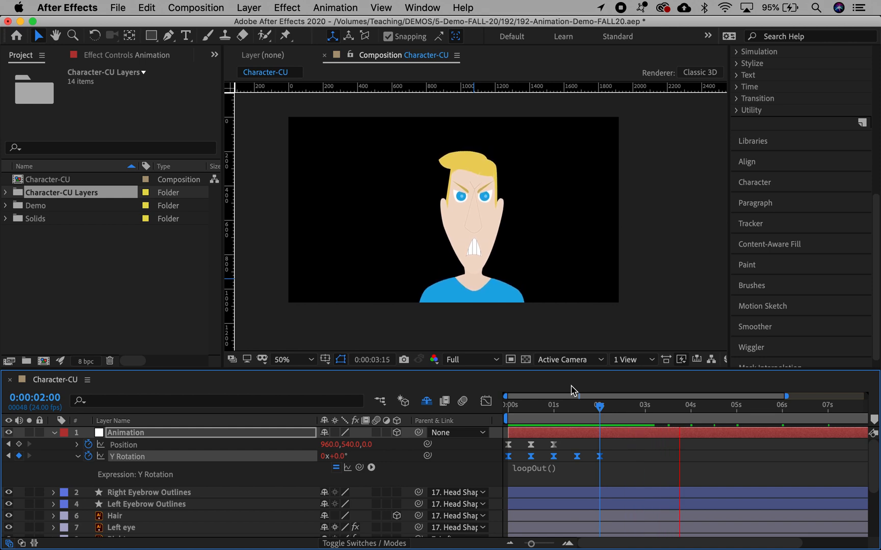
Fit the Y Rotation curve in the Graph Editor and lengthen the outgoing ease handles at 0:00:00:00 and 0:00:00:12
key("j")
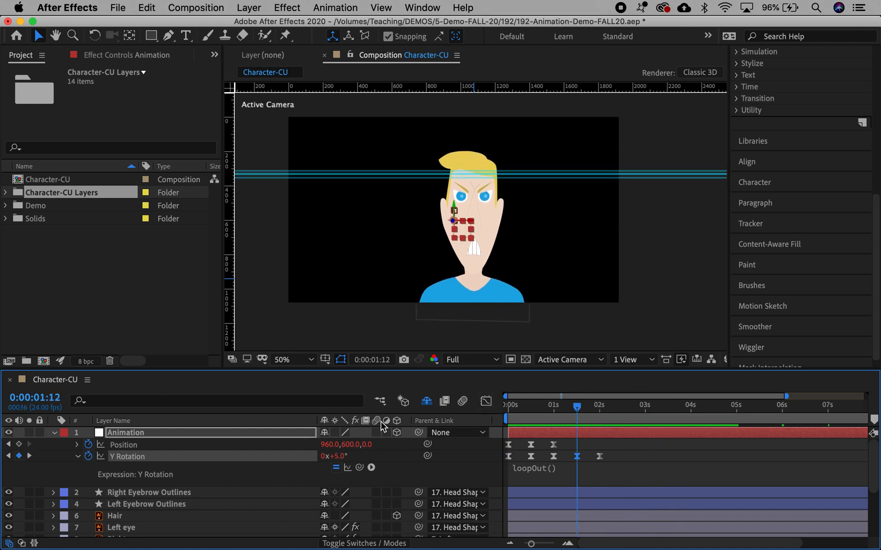
left_click(486, 403)
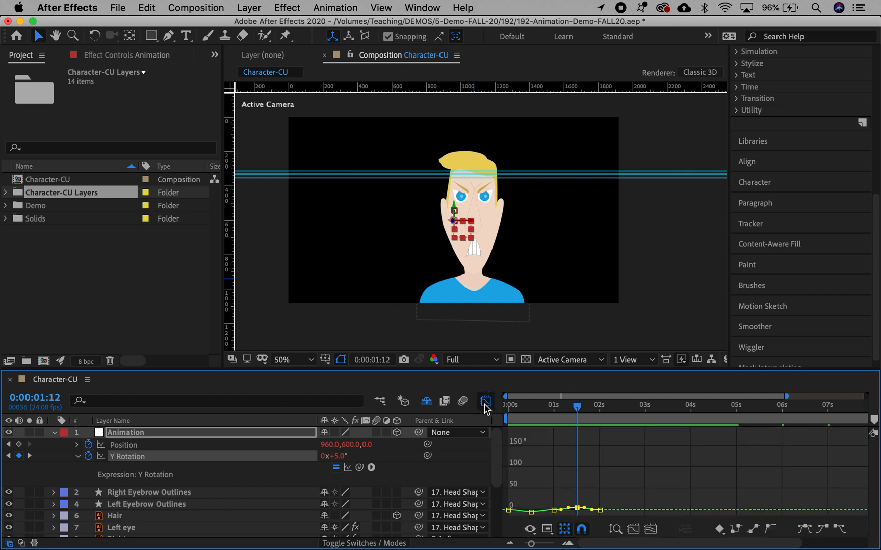
left_click(650, 529)
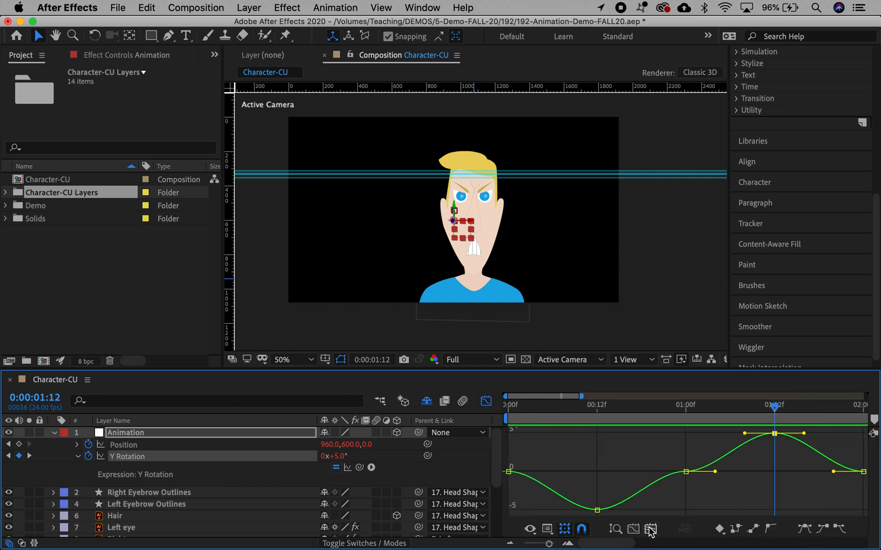
left_click(509, 472)
left_click_drag(538, 472, 563, 477)
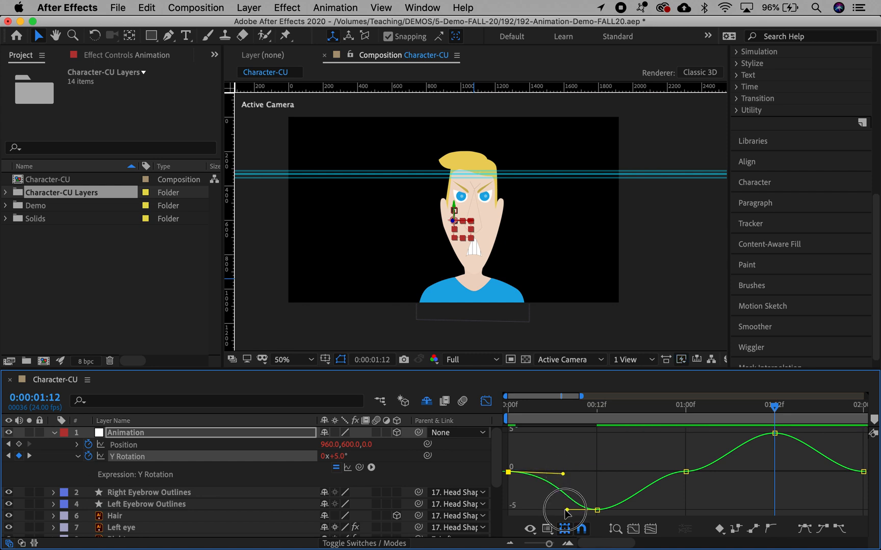
left_click(597, 510)
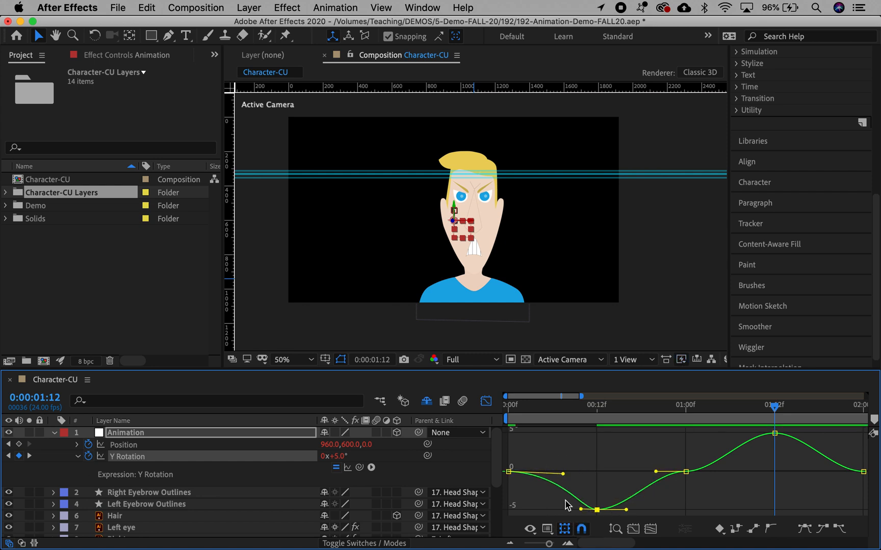
left_click_drag(625, 510, 642, 509)
Lengthen the outgoing Y Rotation handles at 0:00:01:00 and 0:00:01:12, and shorten the incoming handle at 0:00:02:00
left_click(660, 474)
left_click(685, 472)
left_click_drag(661, 472, 732, 471)
left_click_drag(745, 434, 824, 436)
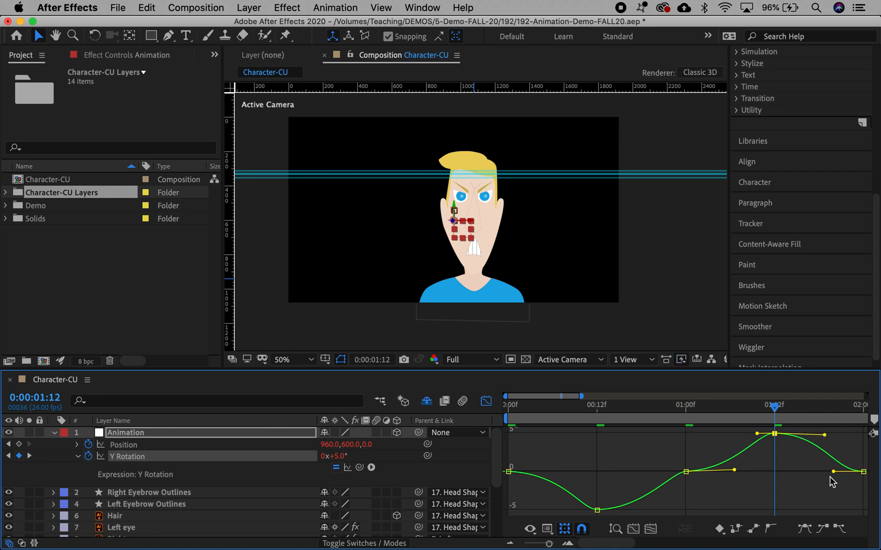
left_click_drag(833, 472, 847, 472)
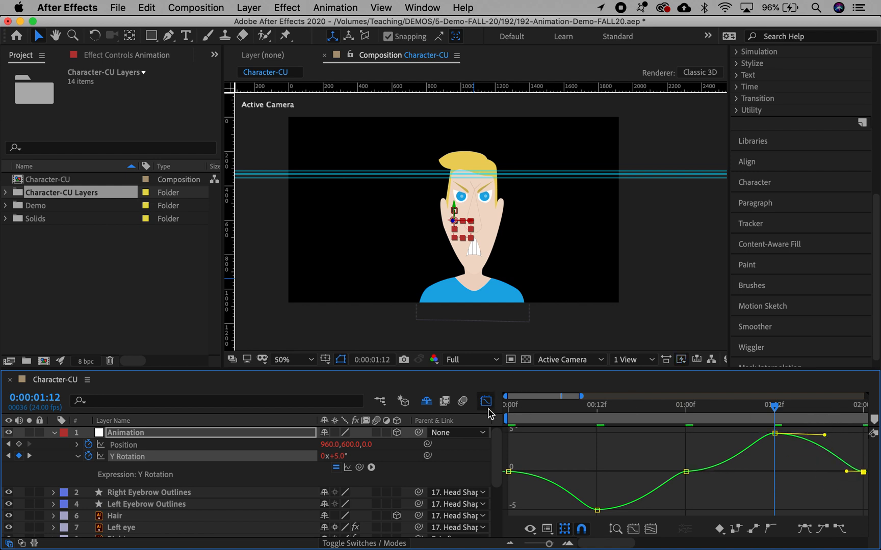
Preview the adjusted rotation and return from the Graph Editor to the layer bars across the full 10-second timeline
key("space")
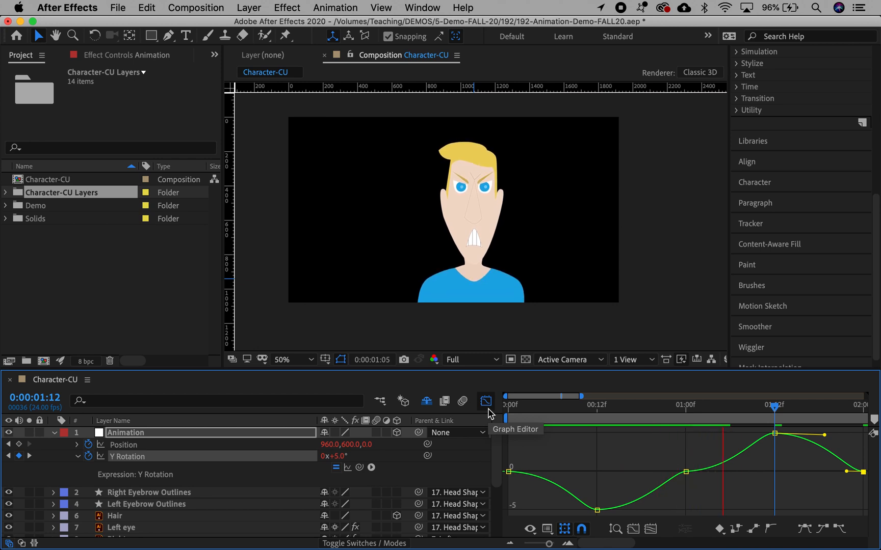
left_click(486, 408)
left_click_drag(548, 543, 520, 540)
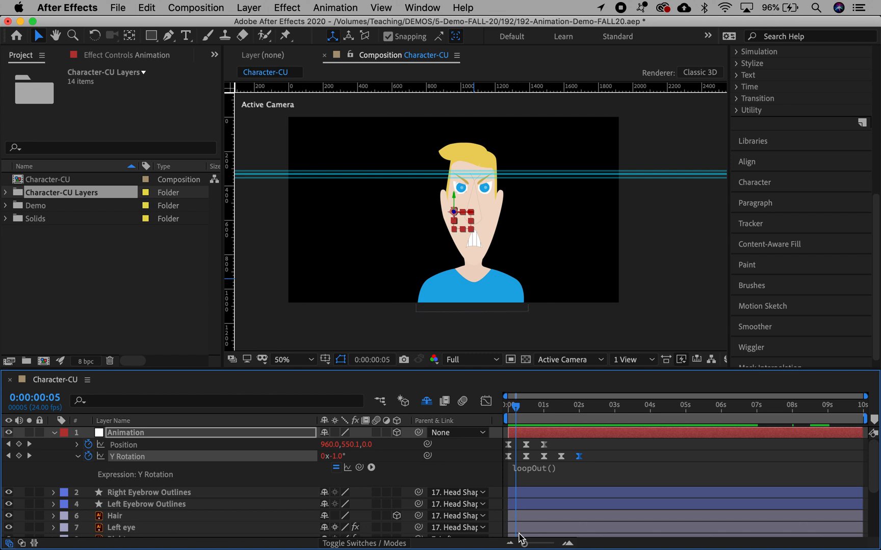
Reveal the rotation properties of the Head Shape layer
scroll(157, 525, "down", 5)
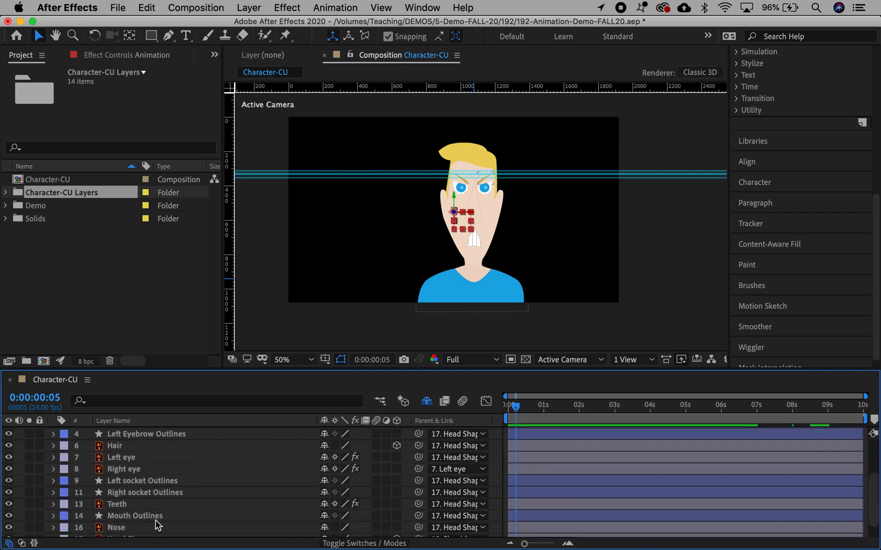
left_click(120, 521)
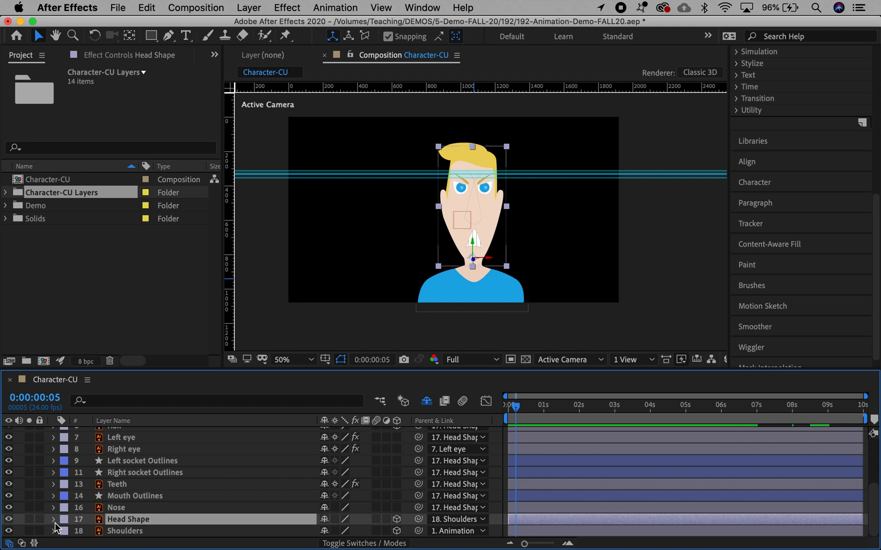
key("r")
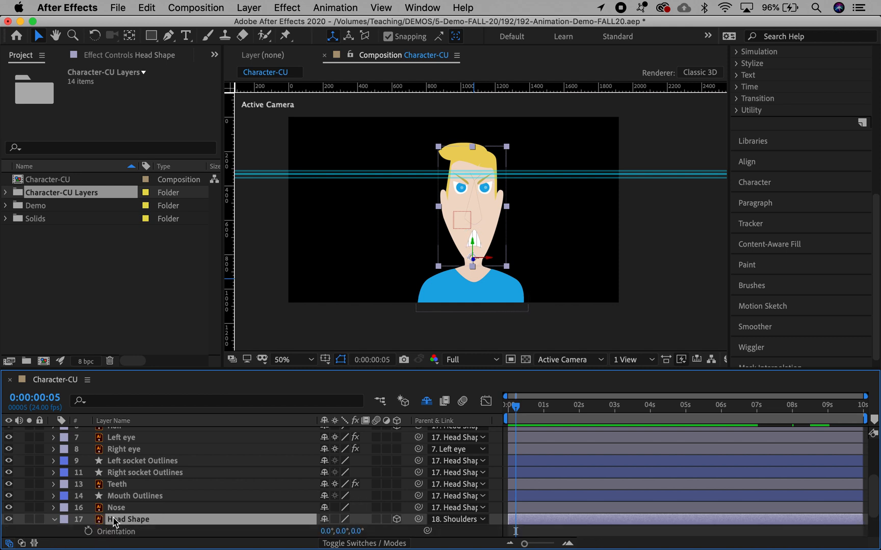
scroll(142, 522, "down", 3)
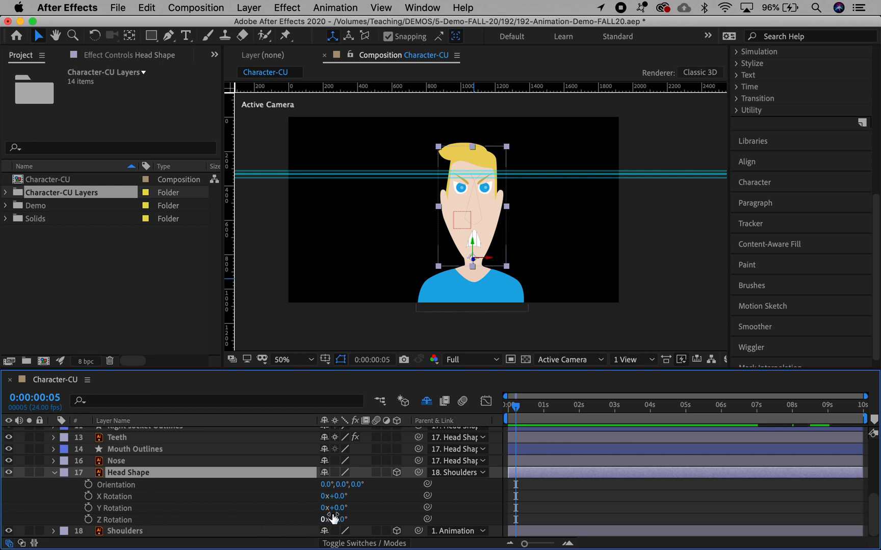
Test a head tilt of 7° with the Head Shape layer's Z Rotation and reset it to 0°
mouse_move(336, 519)
left_mouse_down()
mouse_move(344, 517)
mouse_move(318, 516)
mouse_move(351, 518)
mouse_move(331, 515)
mouse_move(339, 519)
left_mouse_up()
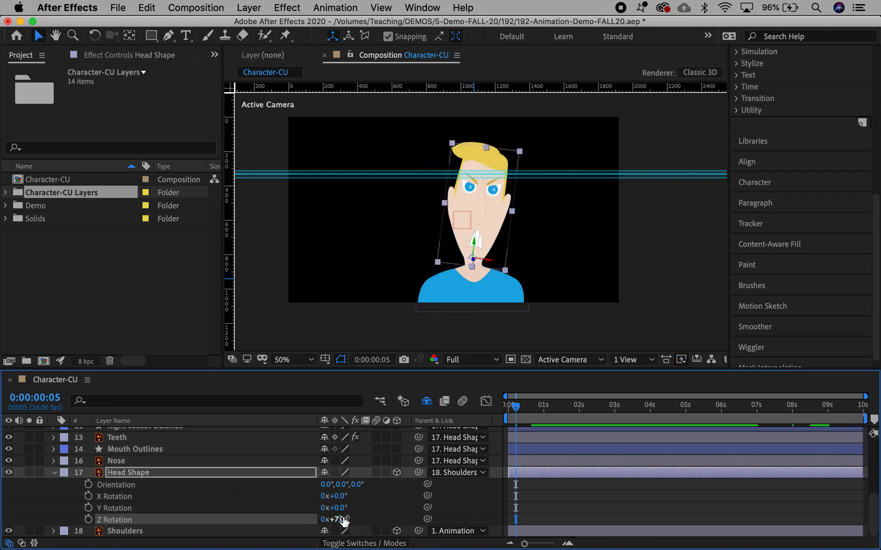
left_click(336, 519)
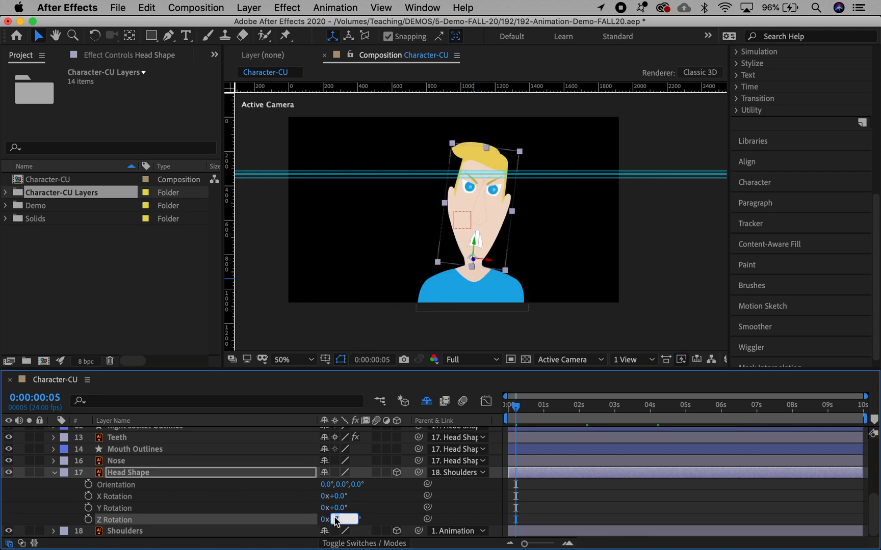
type("0")
key("Return")
Set a 0° Z Rotation keyframe on Head Shape at 0:00:00:00 and show only the layer's keyframed property
key("Home")
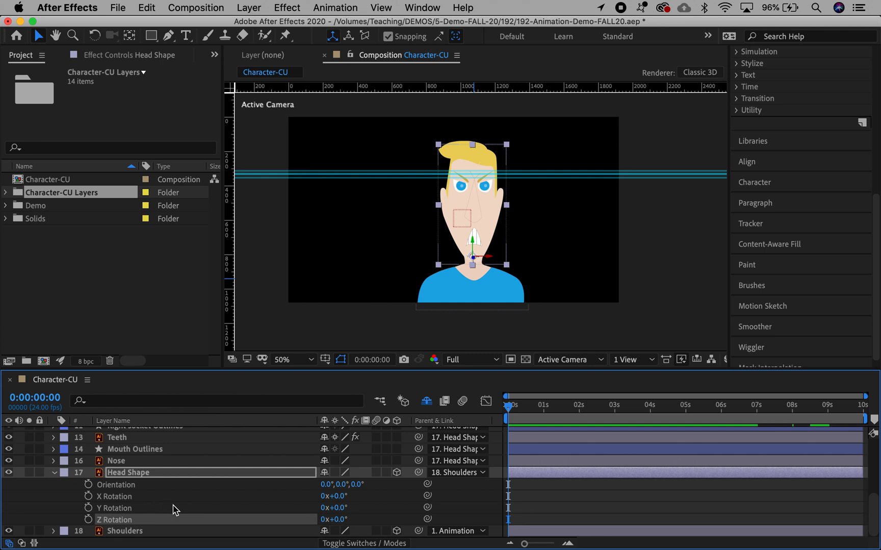
left_click(88, 519)
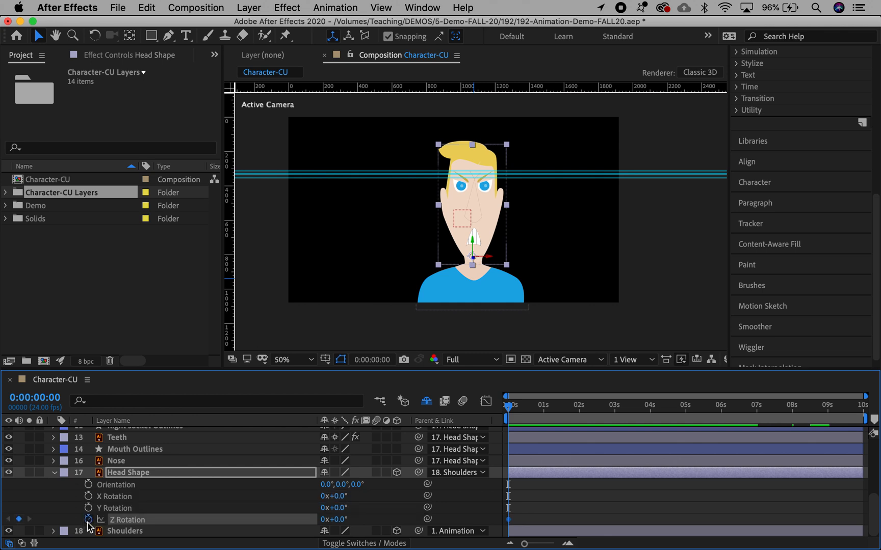
key("r")
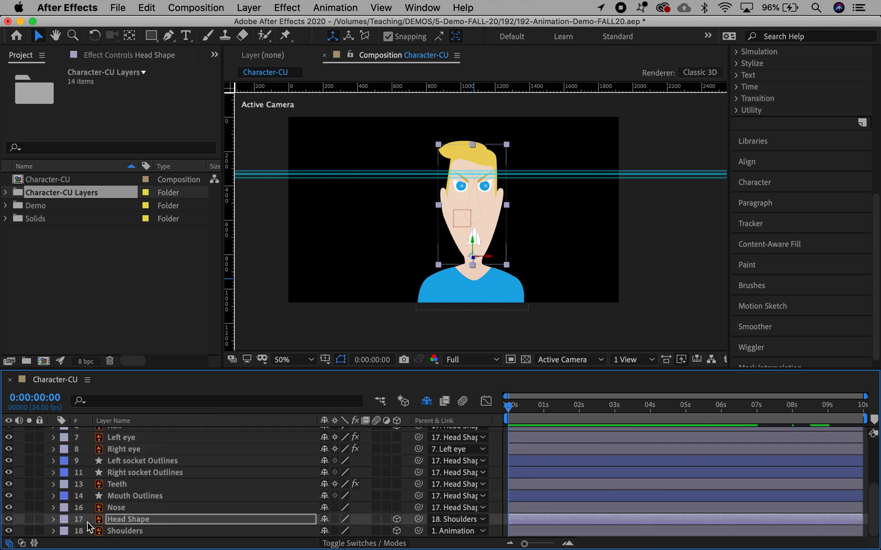
key("u")
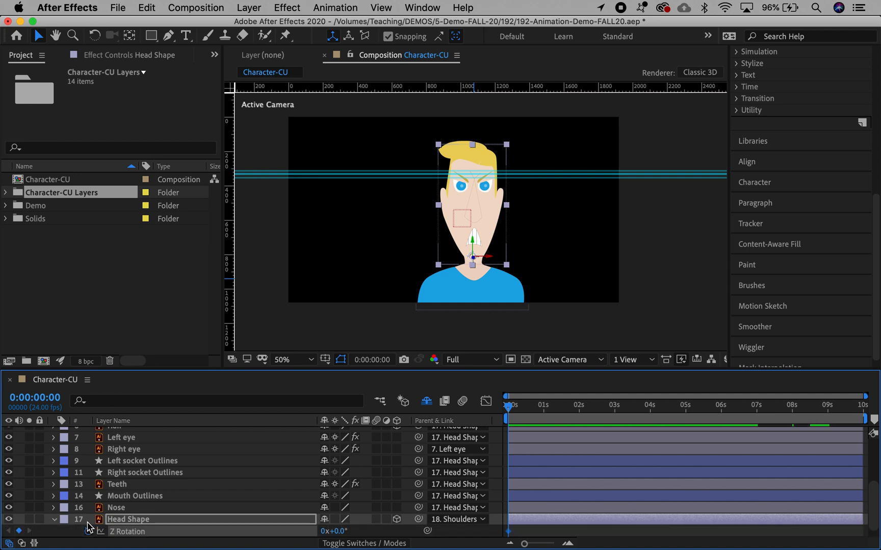
scroll(89, 527, "down", 1)
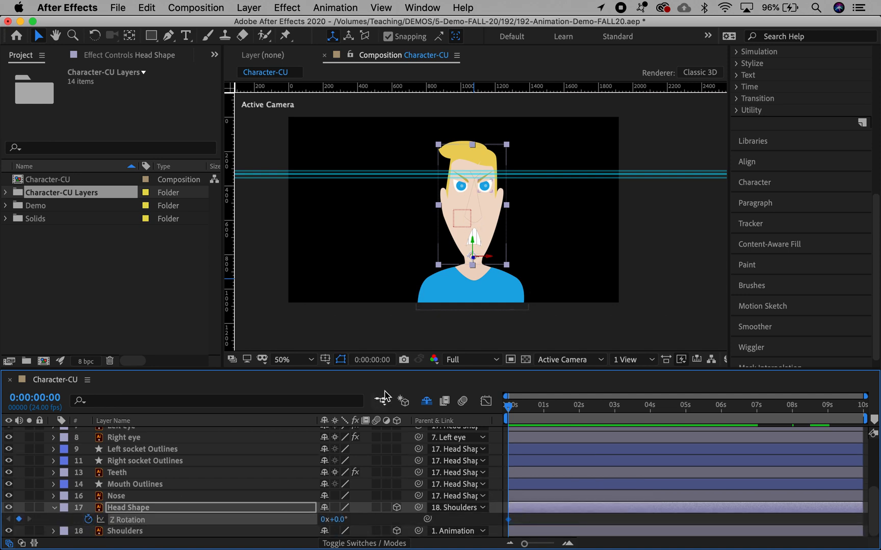
Add a Z Rotation keyframe of 5° to the Head Shape layer at 0:00:00:12
left_click(385, 361)
key("Right")
key("BackSpace")
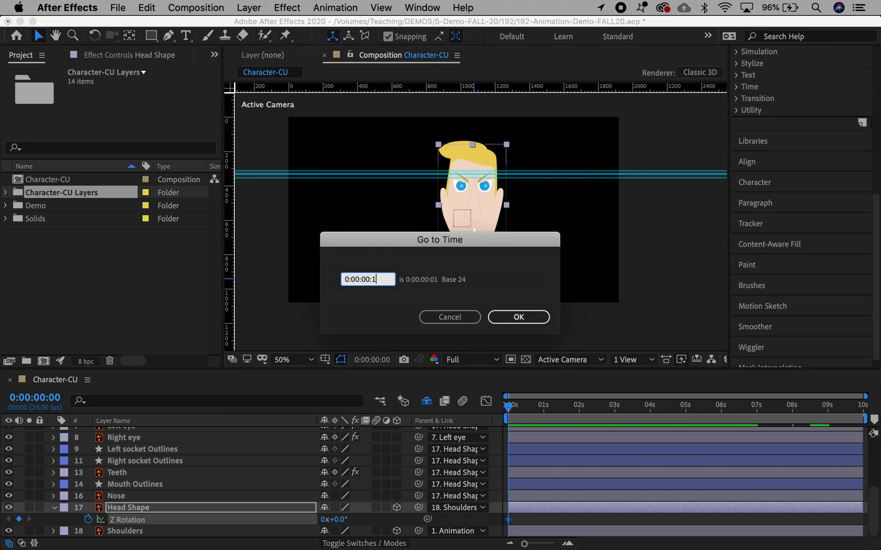
key("Return")
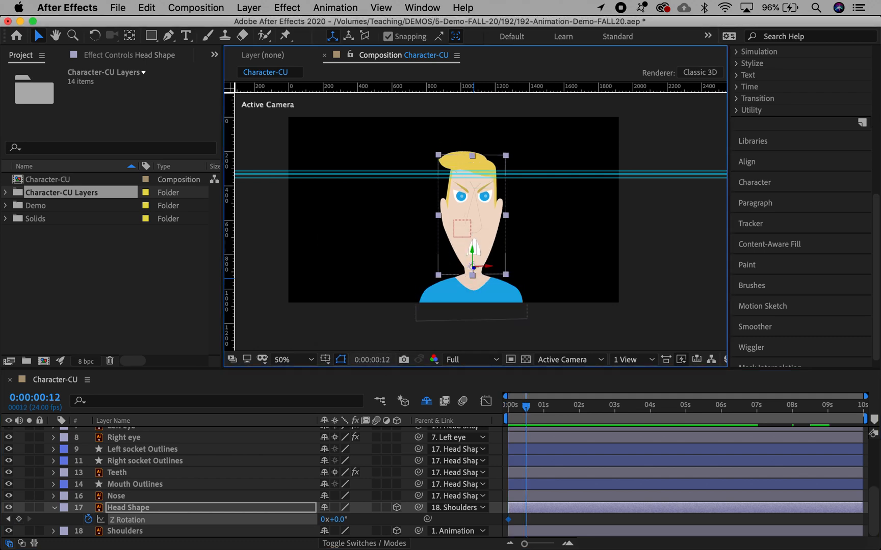
left_click(19, 519)
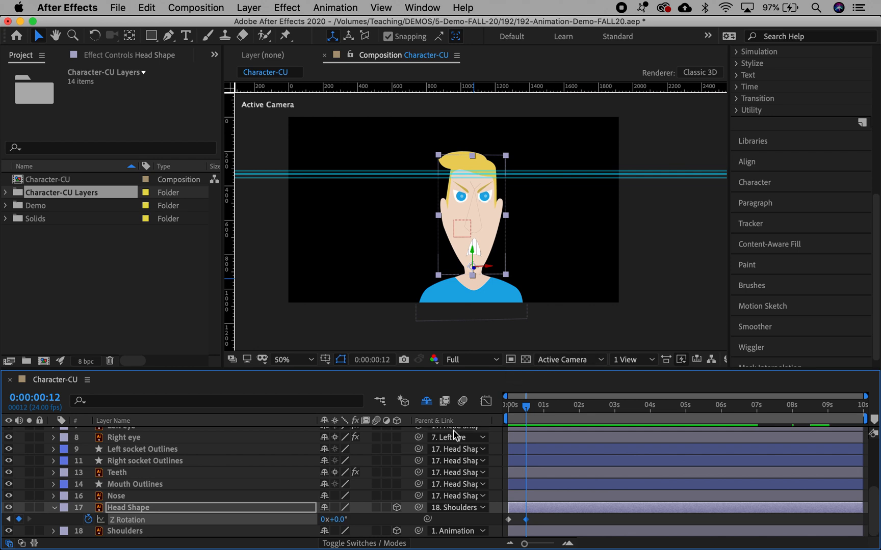
left_click(336, 520)
type("5")
key("Return")
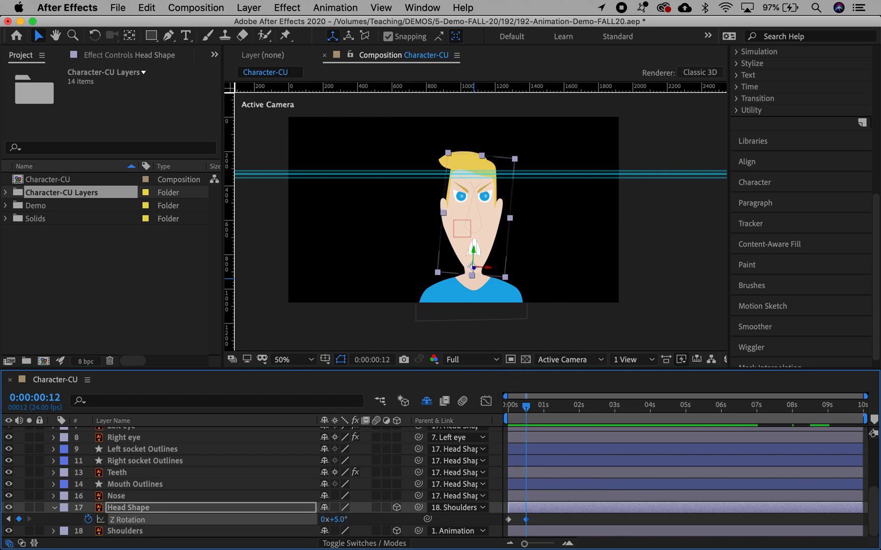
Add a Z Rotation keyframe of 0° to the Head Shape layer at 0:00:01:00
scroll(552, 474, "up", 5)
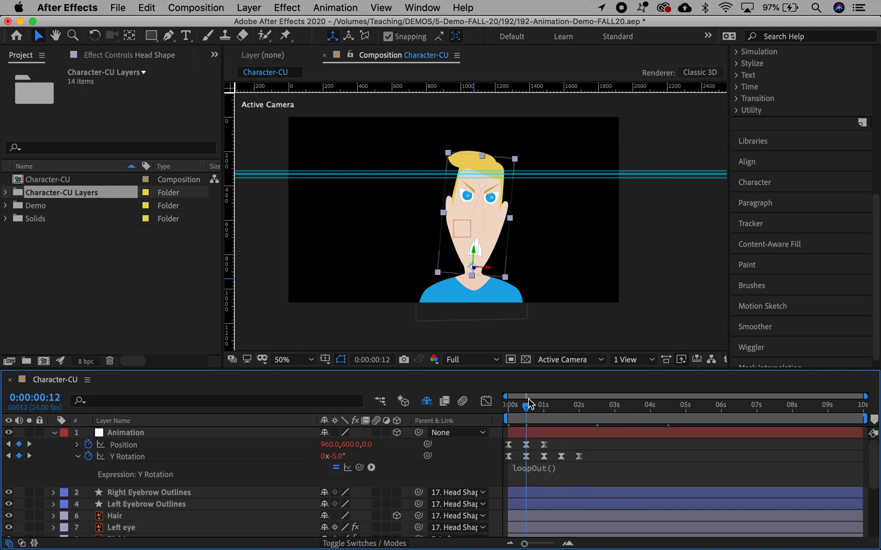
mouse_move(525, 406)
left_mouse_down()
mouse_move(502, 406)
mouse_move(532, 406)
mouse_move(505, 400)
mouse_move(525, 403)
left_mouse_up()
key("u")
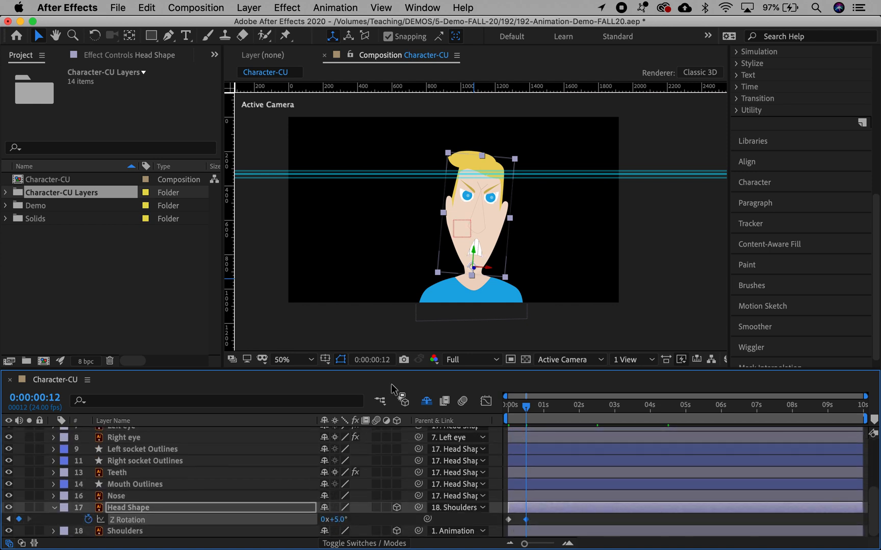
left_click(372, 360)
key("Right")
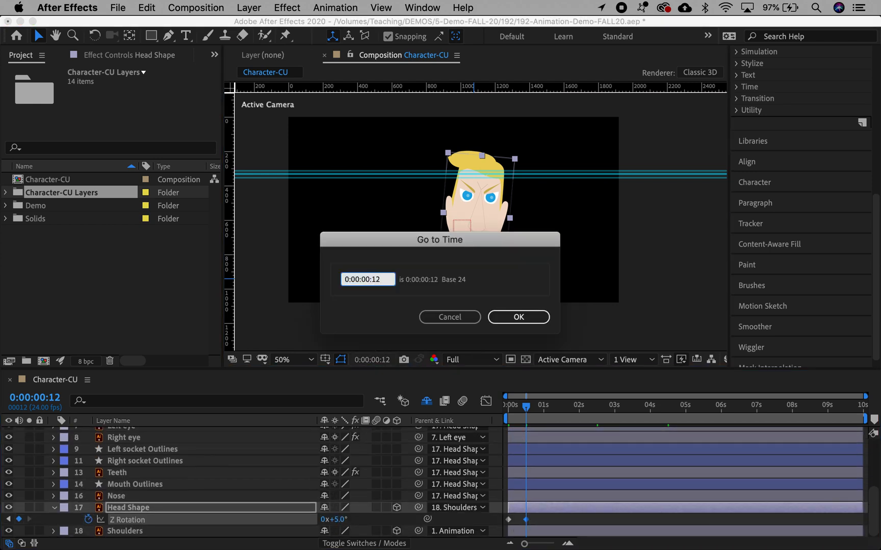
type("4")
key("Return")
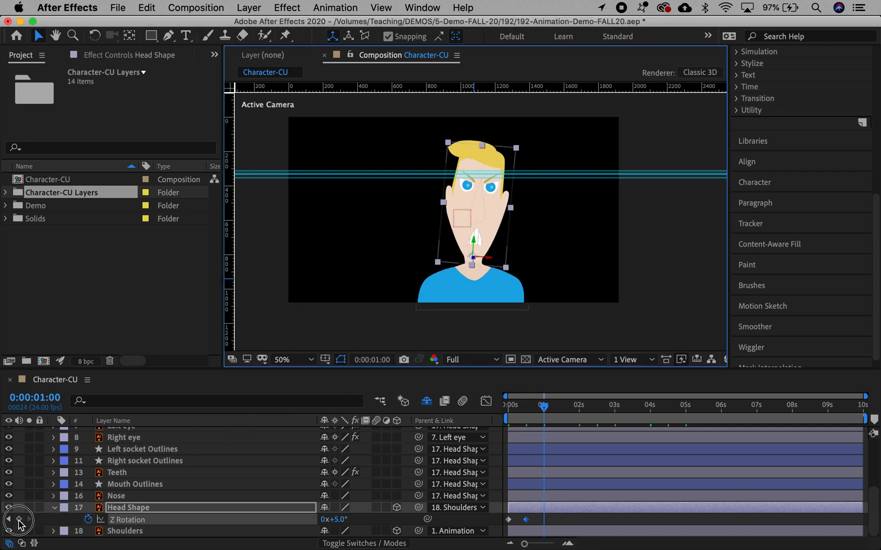
left_click(19, 520)
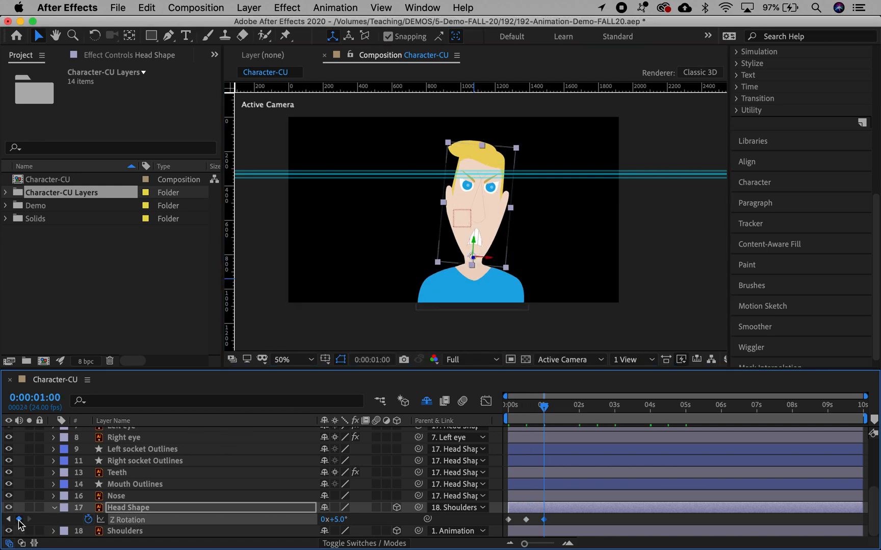
left_click(336, 520)
type("0")
key("Return")
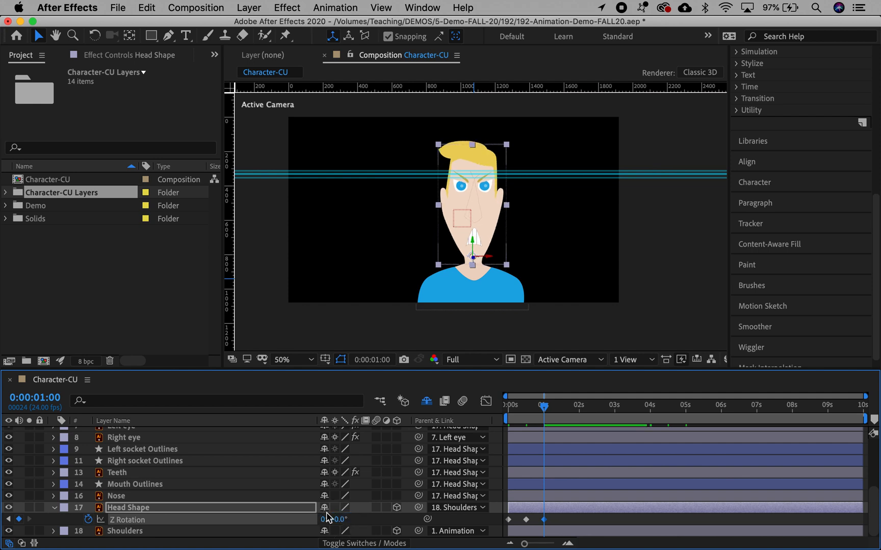
Add a Z Rotation keyframe of -5° to the Head Shape layer at 0:00:01:12
left_click(383, 363)
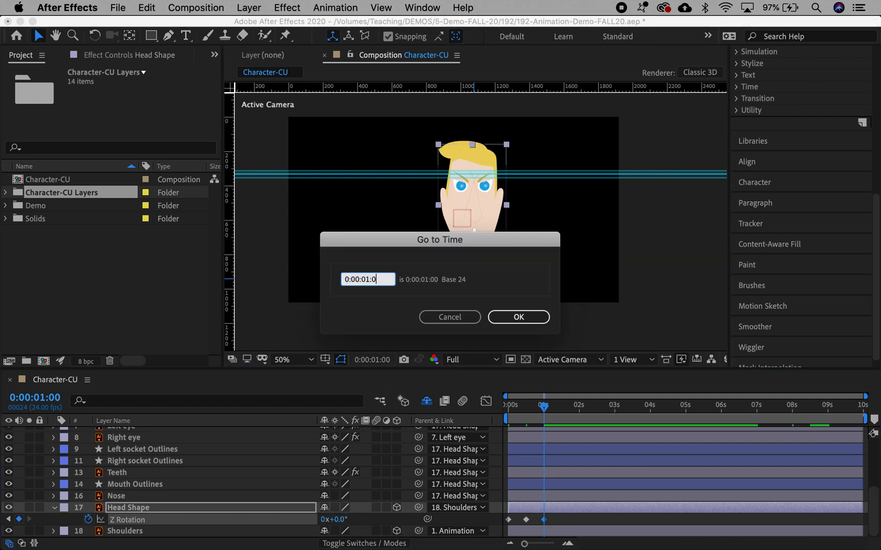
key("BackSpace")
type("12")
key("Return")
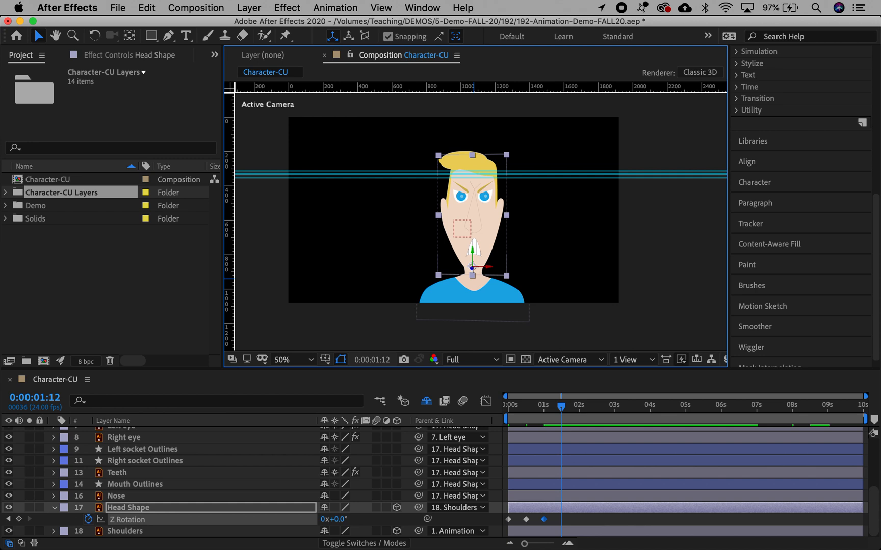
left_click(338, 519)
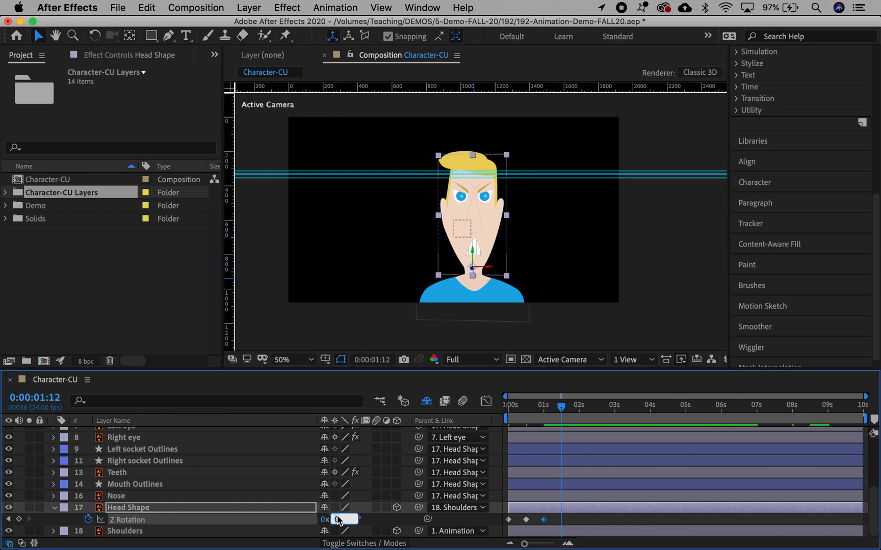
type("-5")
key("Return")
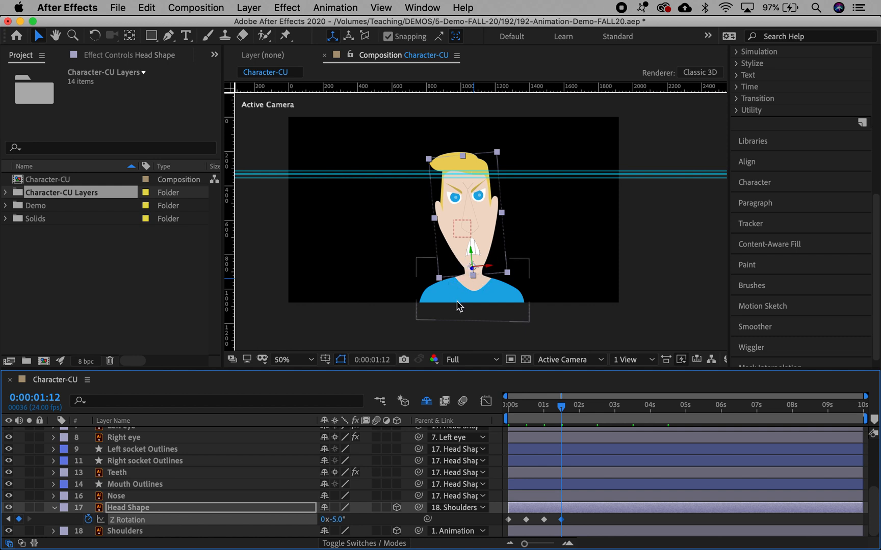
Add a closing Z Rotation keyframe of 0° to the Head Shape layer at 0:00:02:00
left_click(371, 360)
type("0:00:01:")
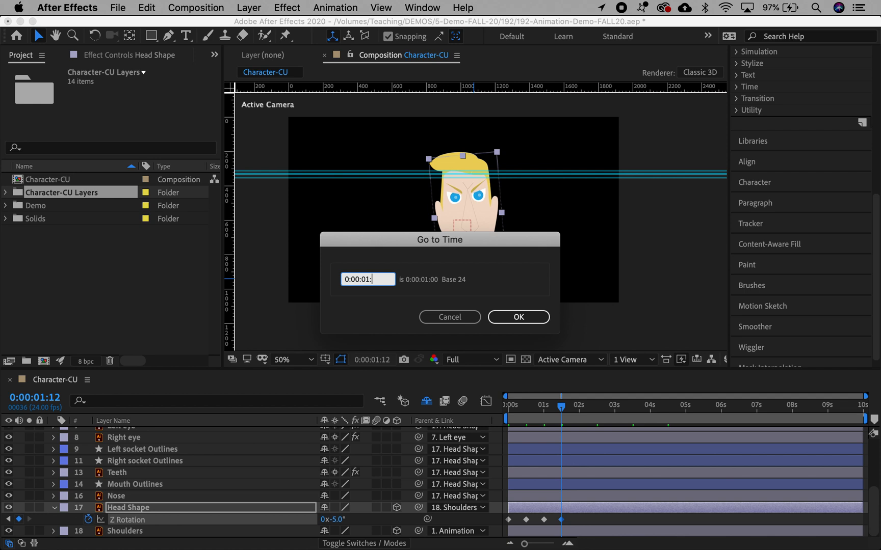
type("24")
key("Return")
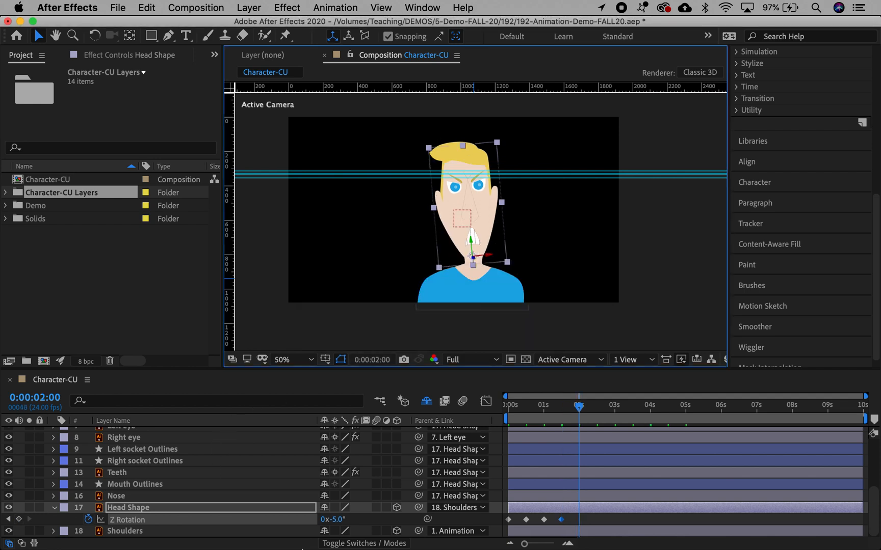
left_click(334, 520)
type("0")
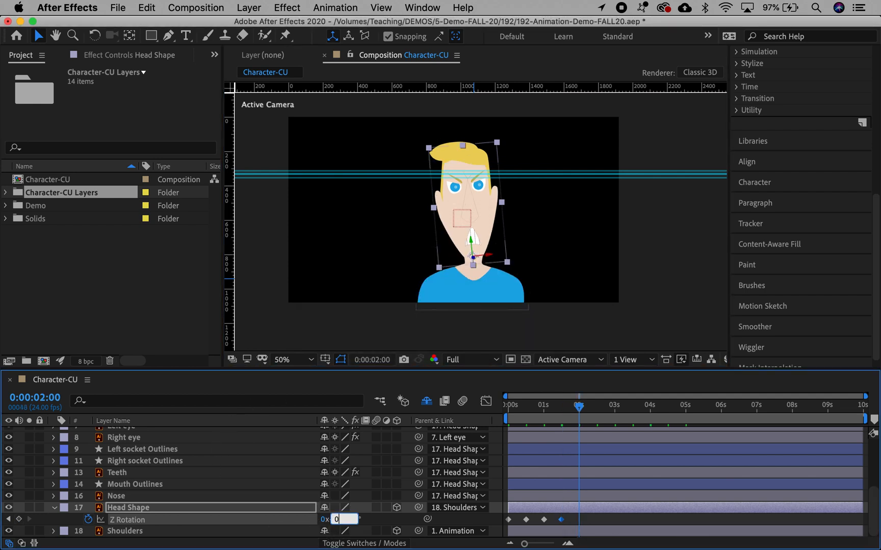
key("Return")
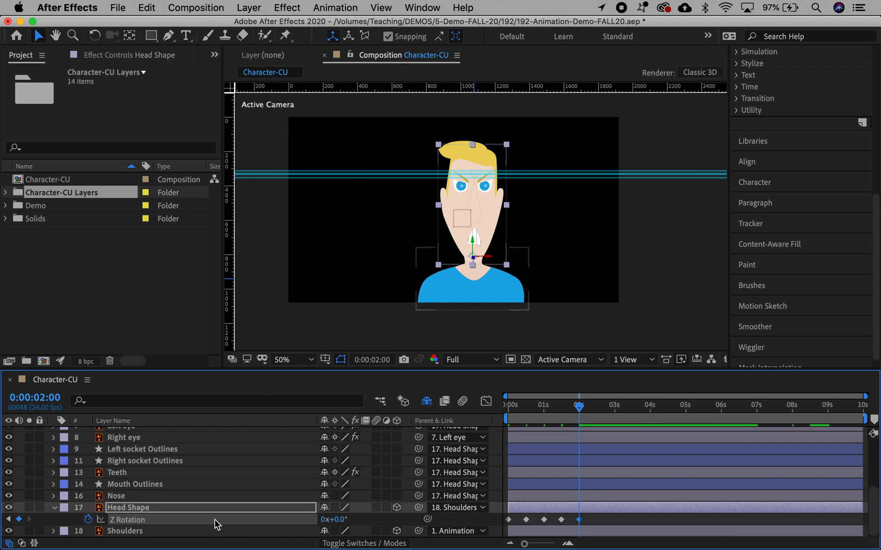
Loop the Head Shape layer's Z Rotation keyframes with the expression loopOut()
left_click(88, 520, "alt")
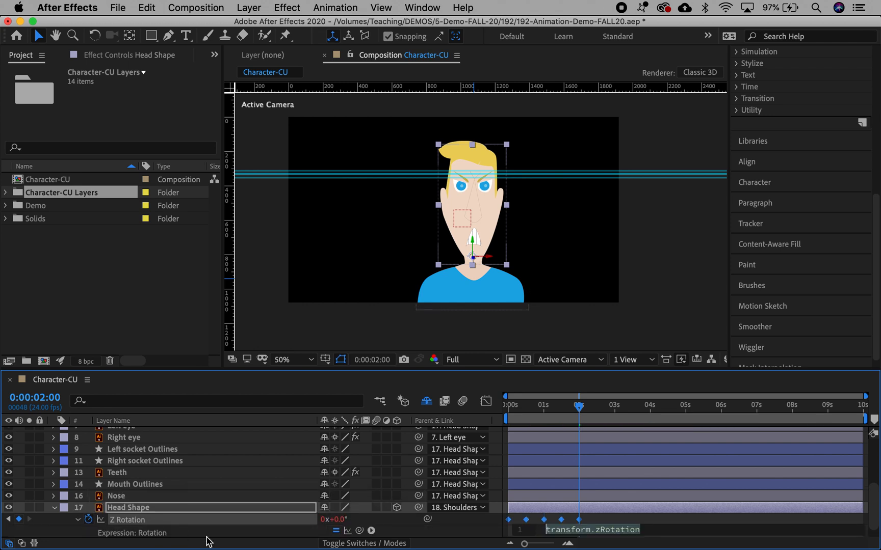
scroll(300, 520, "down", 1)
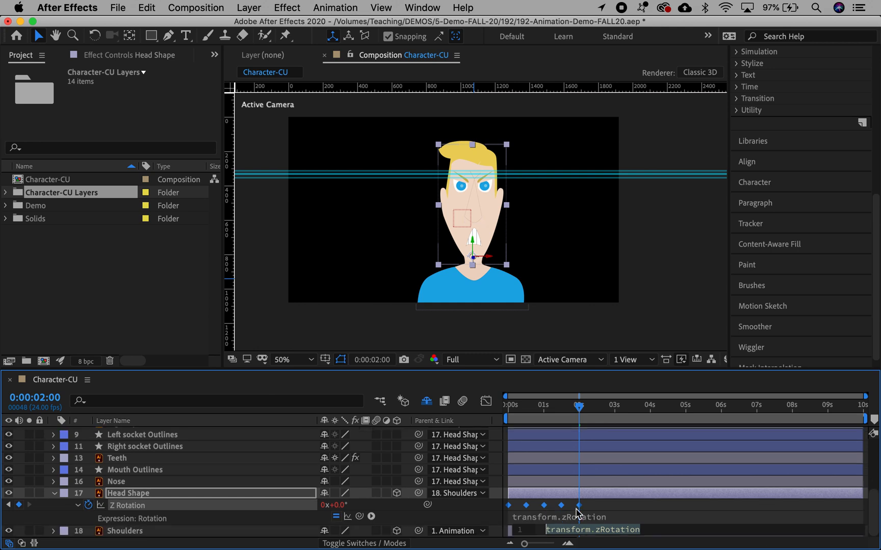
type("loop")
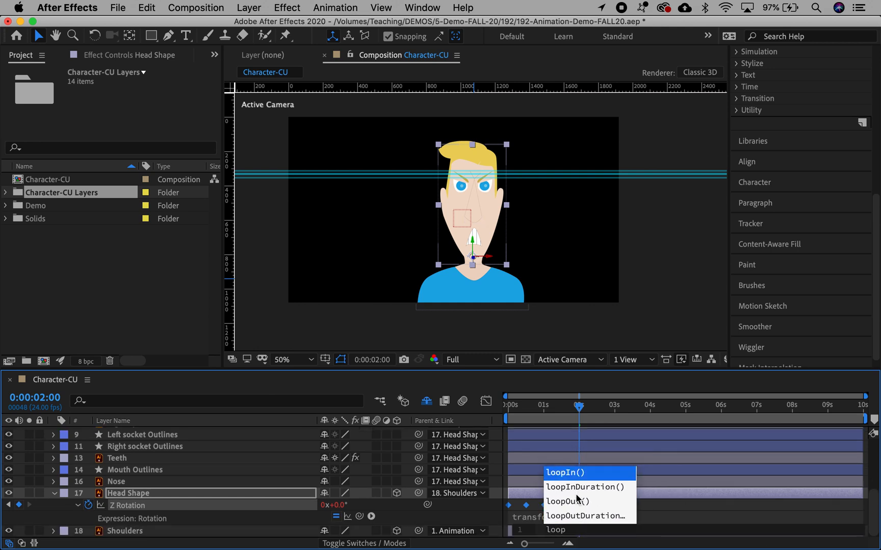
left_click(579, 502)
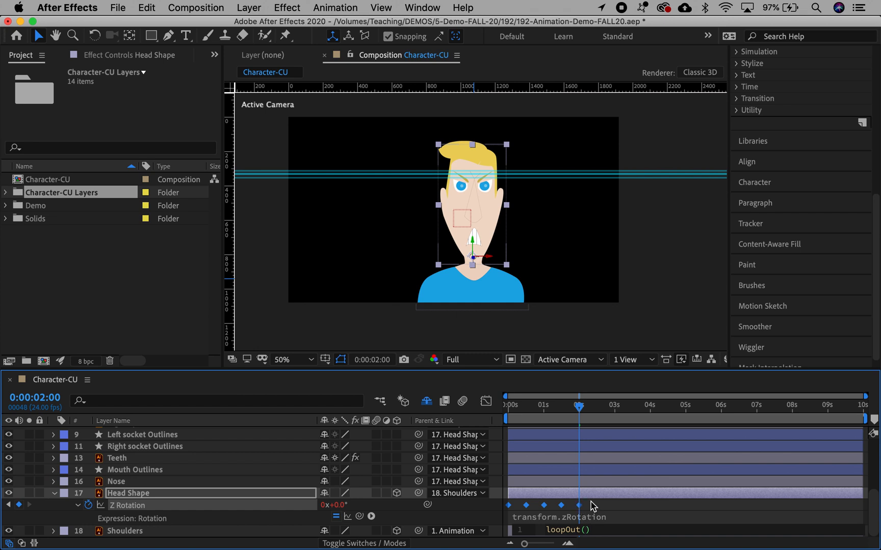
left_click(601, 388)
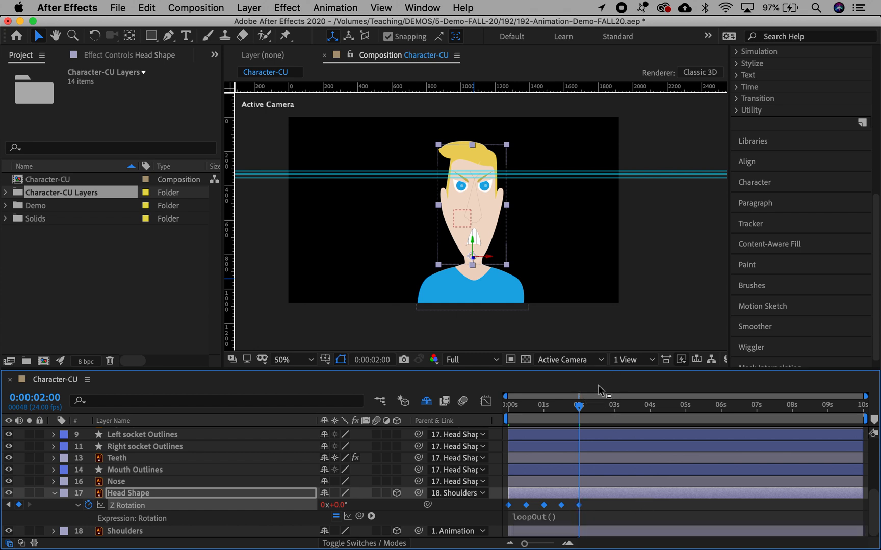
Preview the looping head tilt from 0:00:00:00 and collapse the Head Shape layer's properties
left_click_drag(528, 411, 486, 409)
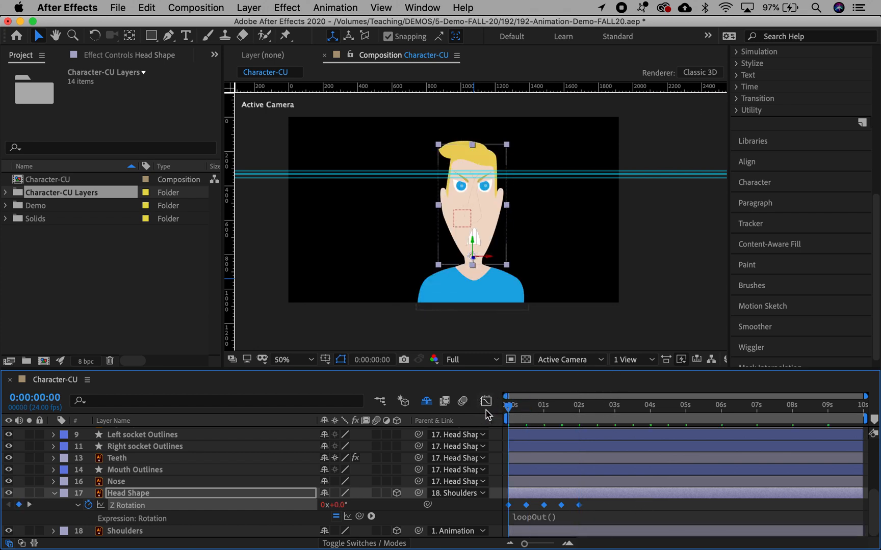
key("space")
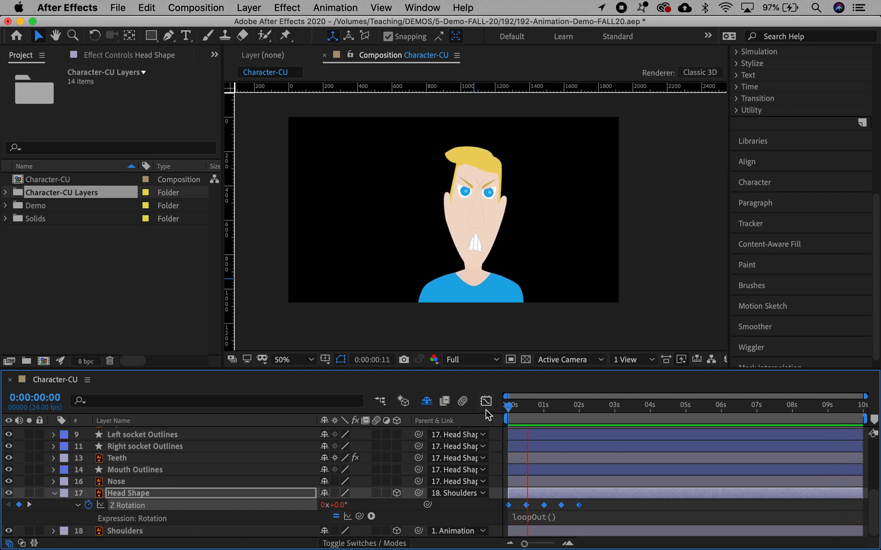
key("space")
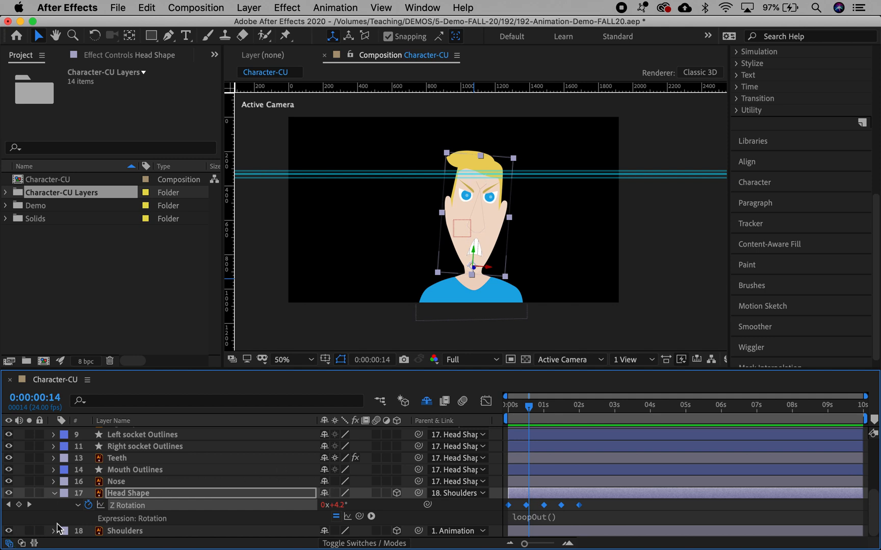
left_click(54, 494)
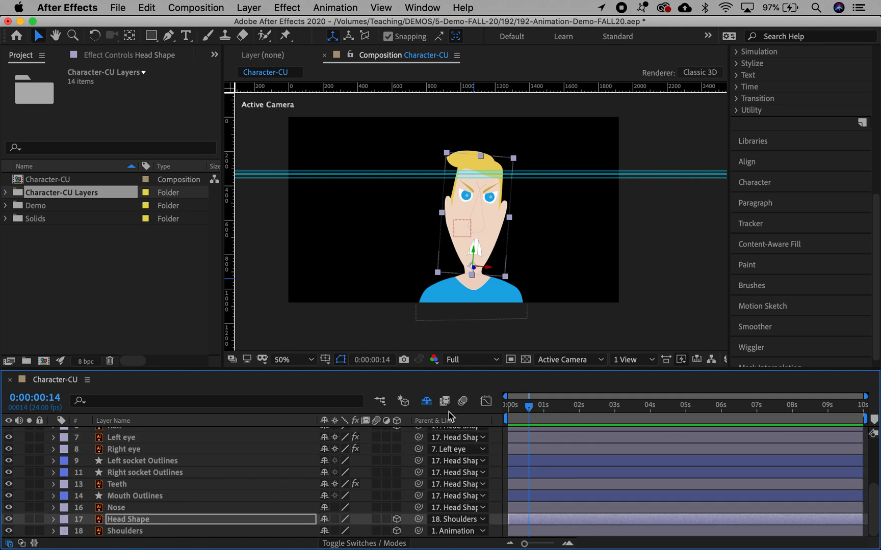
Compare the composition with and without the transparency grid, leaving the grid turned on
left_click(525, 360)
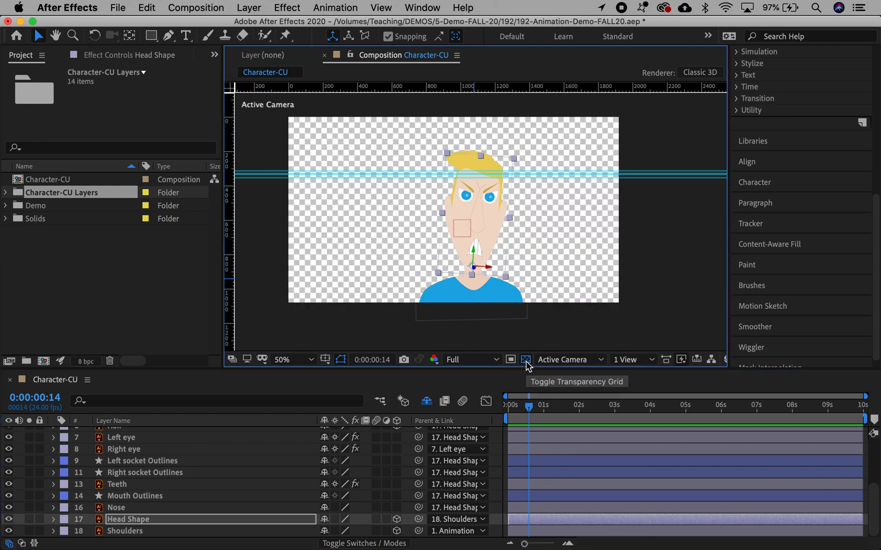
left_click(525, 360)
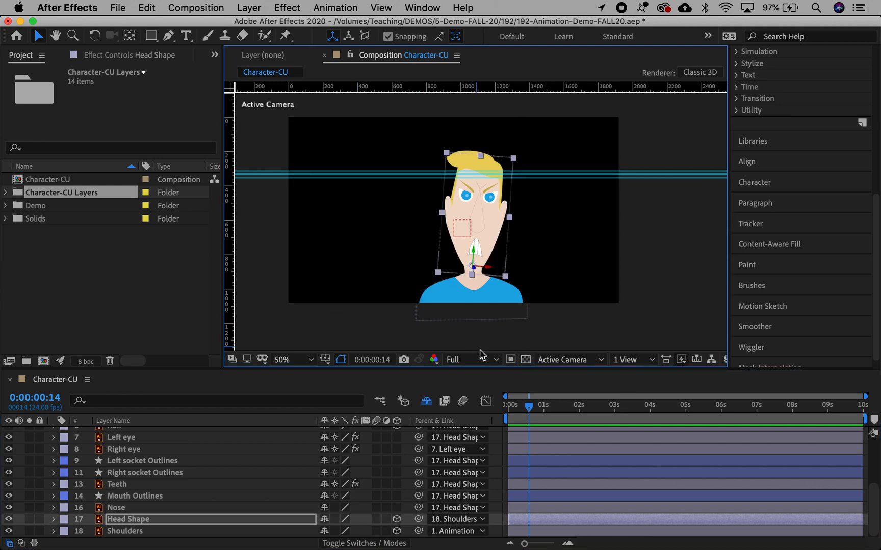
left_click(525, 360)
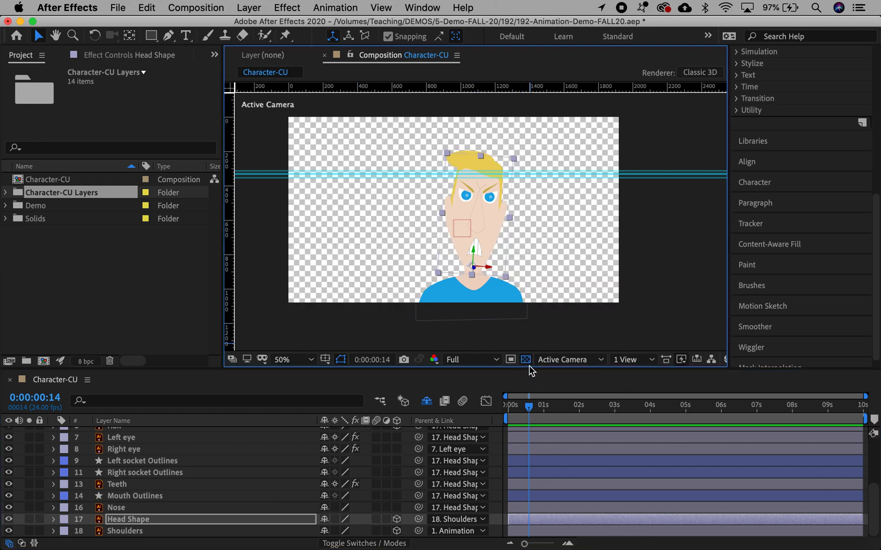
left_click(525, 360)
left_click(526, 360)
Create a new pale blue solid layer, 1920 × 1080 px, as a background for the character
left_click(246, 9)
mouse_move(252, 24)
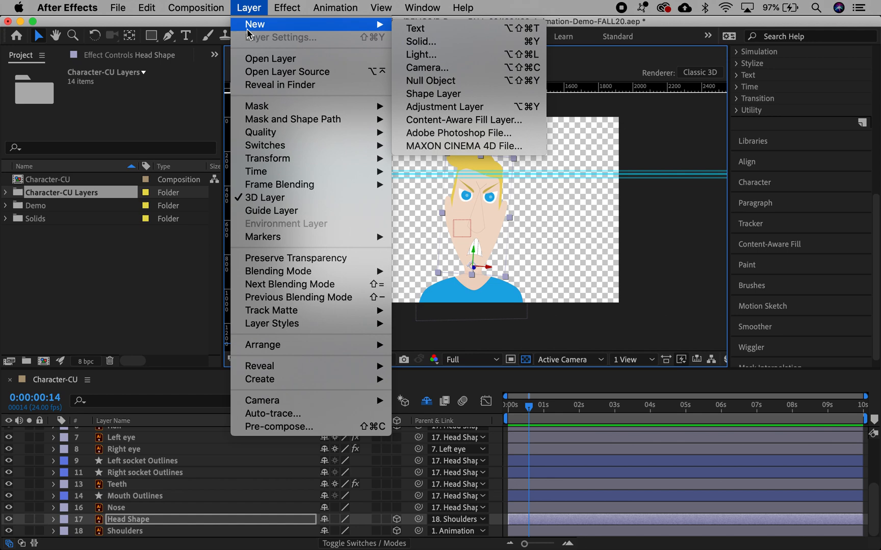
left_click(445, 46)
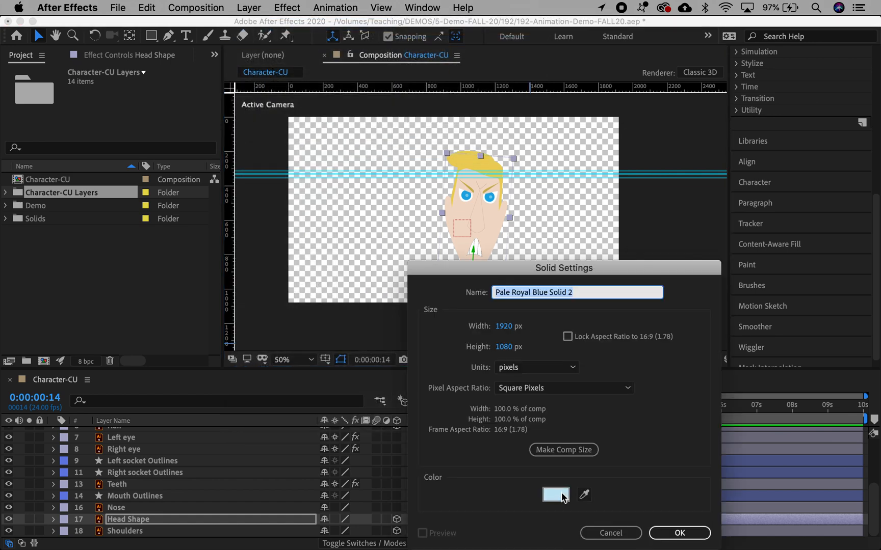
left_click(680, 533)
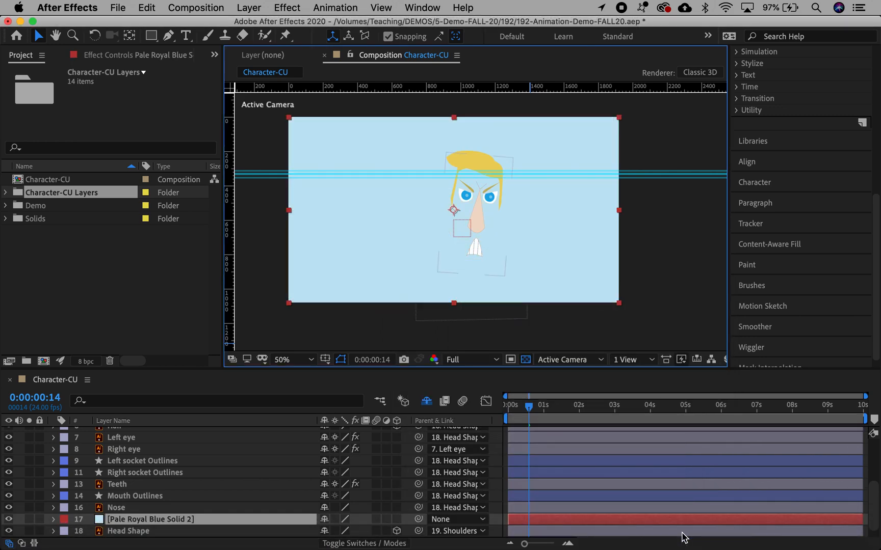
Move the pale blue solid below the Shoulders layer so it sits behind the whole character
scroll(171, 502, "down", 1)
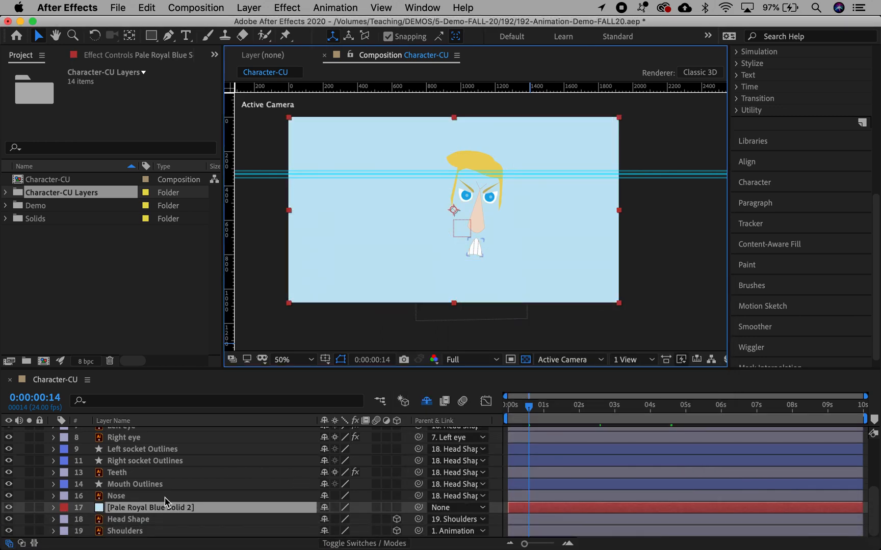
left_click(125, 512)
left_click_drag(125, 512, 128, 540)
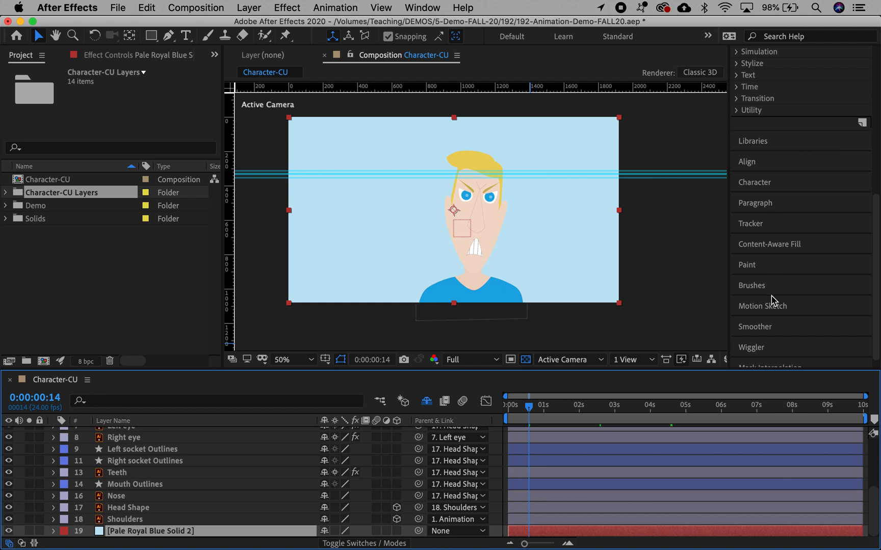
Search the effects for "sunset" and apply the Colorize sunset gradient preset to the pale blue background solid
scroll(772, 300, "down", 1)
scroll(772, 300, "up", 10)
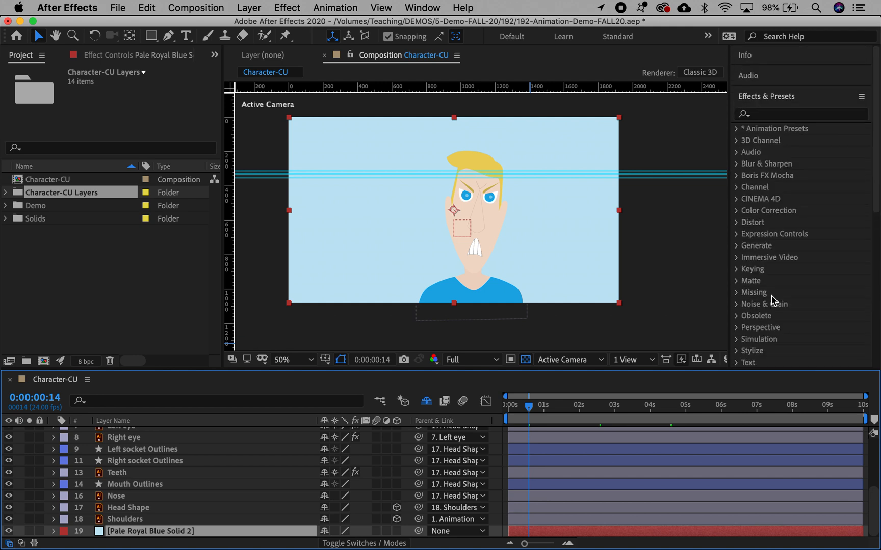
left_click(775, 118)
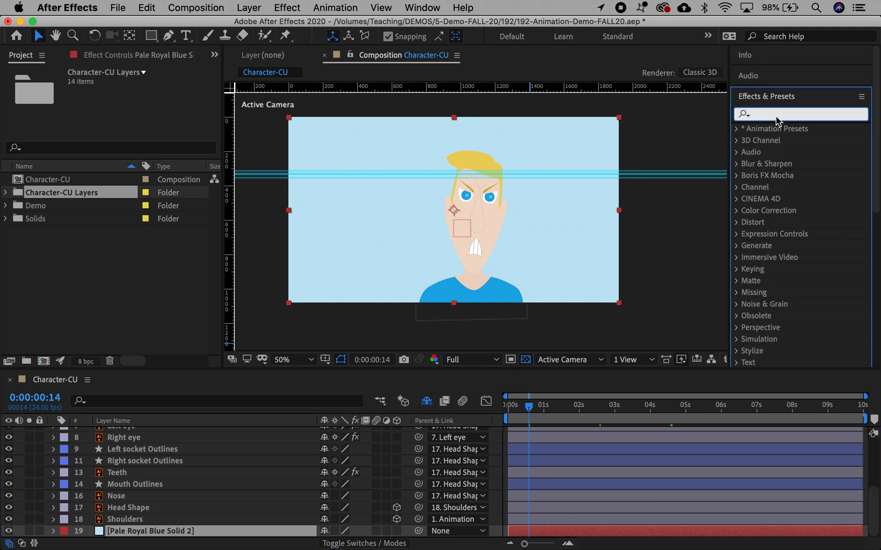
type("sunset")
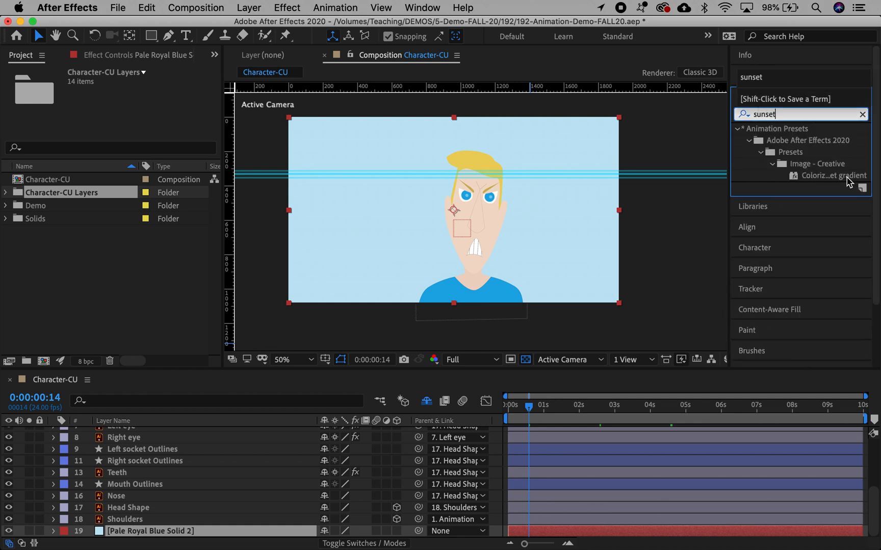
left_click_drag(794, 177, 581, 168)
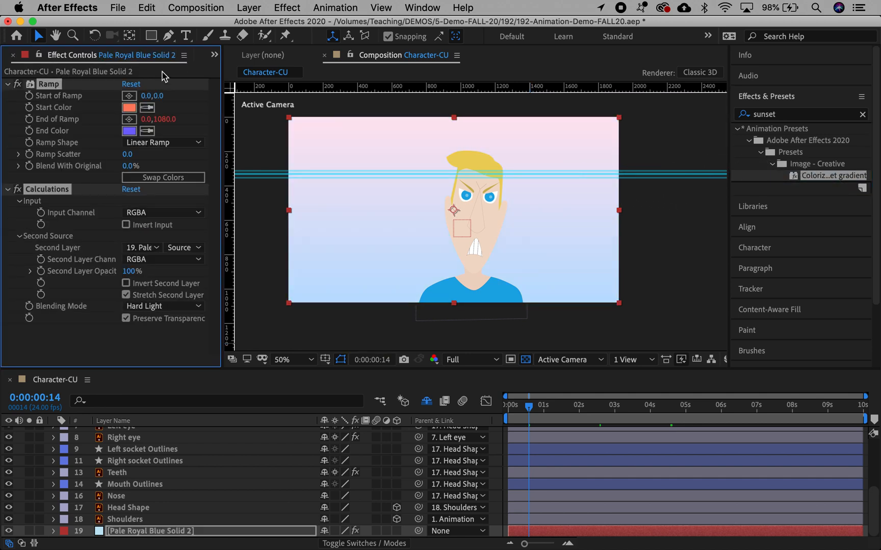
Set the Ramp effect's End Color to the soft blue 596EDD and scrub to 0:00:00:19 to check the character against the gradient
left_click(129, 132)
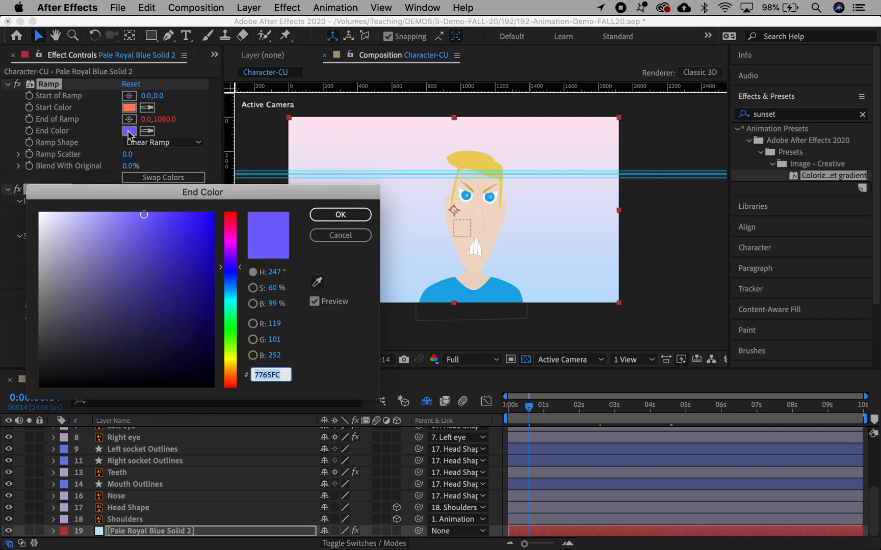
left_click(236, 278)
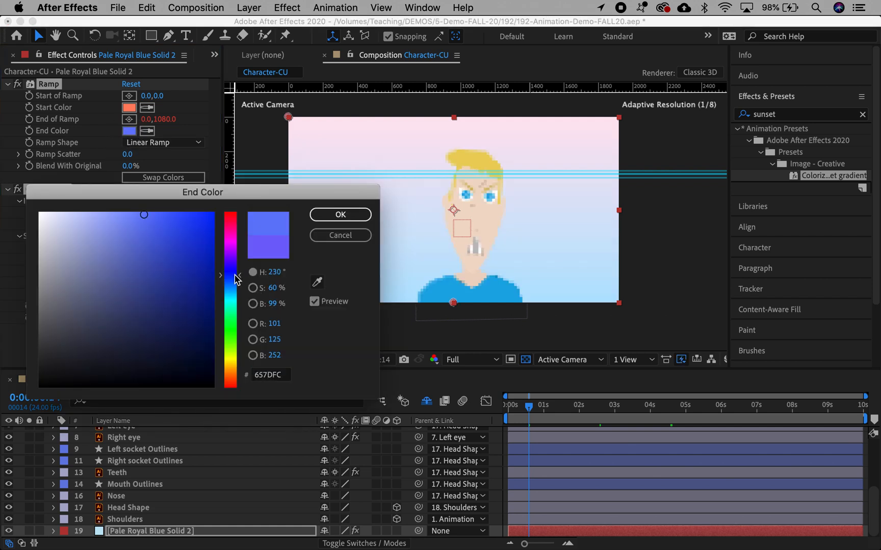
left_click(141, 249)
left_click_drag(141, 250, 206, 247)
left_click(340, 215)
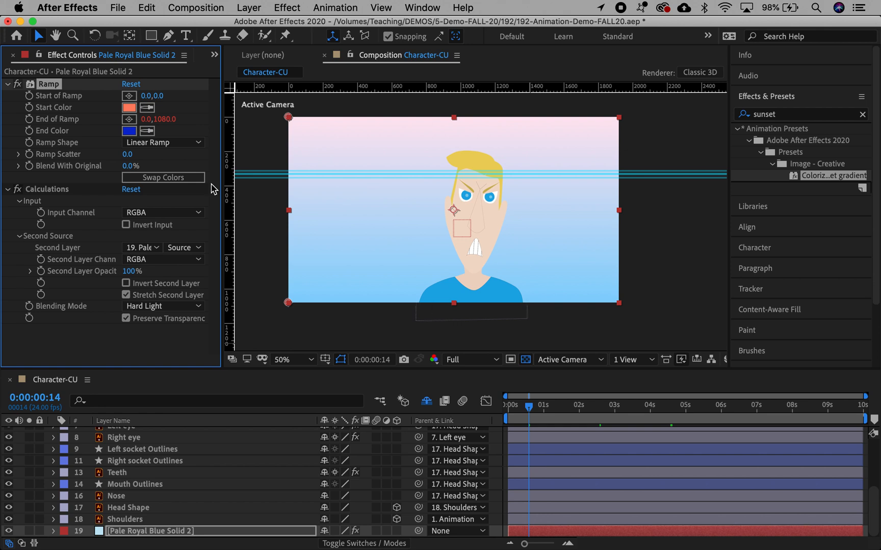
left_click(128, 131)
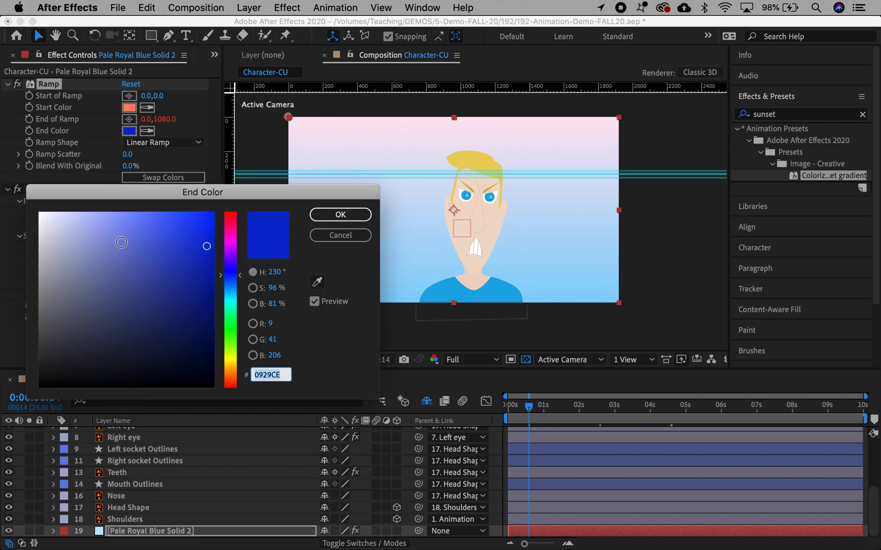
mouse_move(118, 244)
left_mouse_down()
mouse_move(100, 218)
mouse_move(144, 236)
left_mouse_up()
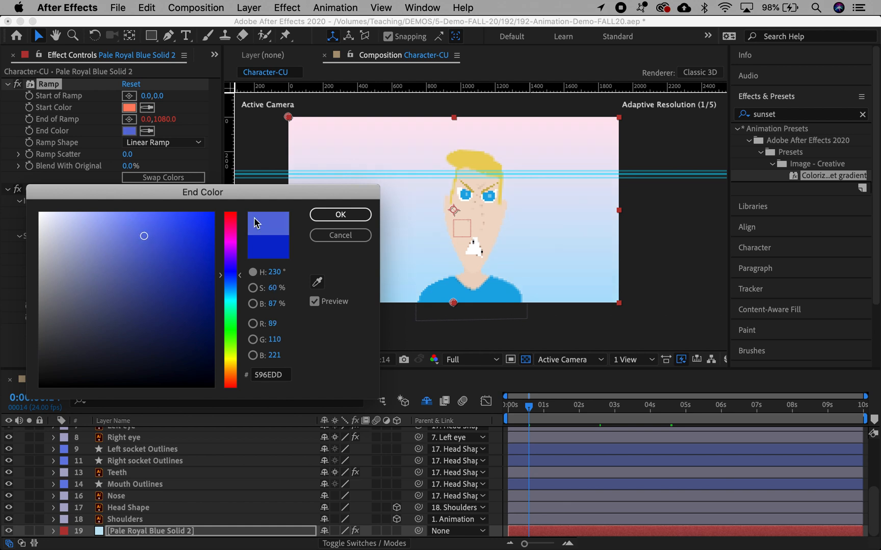
left_click(338, 213)
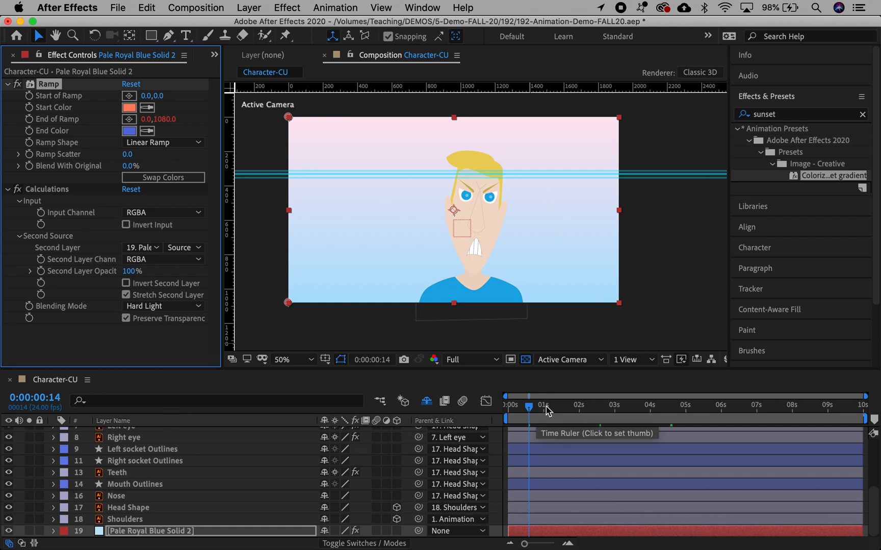
left_click(530, 407)
mouse_move(530, 407)
left_mouse_down()
mouse_move(507, 406)
mouse_move(514, 401)
mouse_move(502, 413)
mouse_move(599, 417)
mouse_move(535, 400)
left_mouse_up()
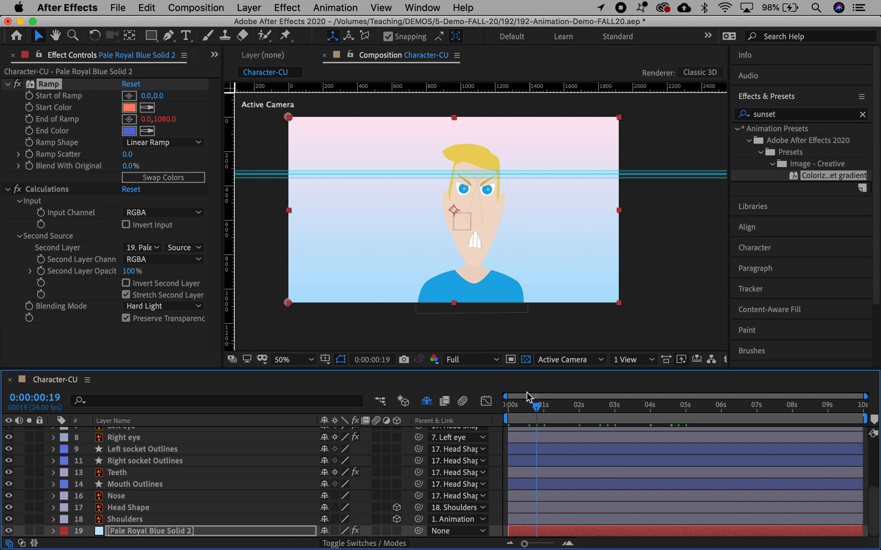
Create shapes from the Hair vector layer and hide the original Hair layer as a shy layer
scroll(242, 472, "up", 3)
scroll(242, 472, "up", 1)
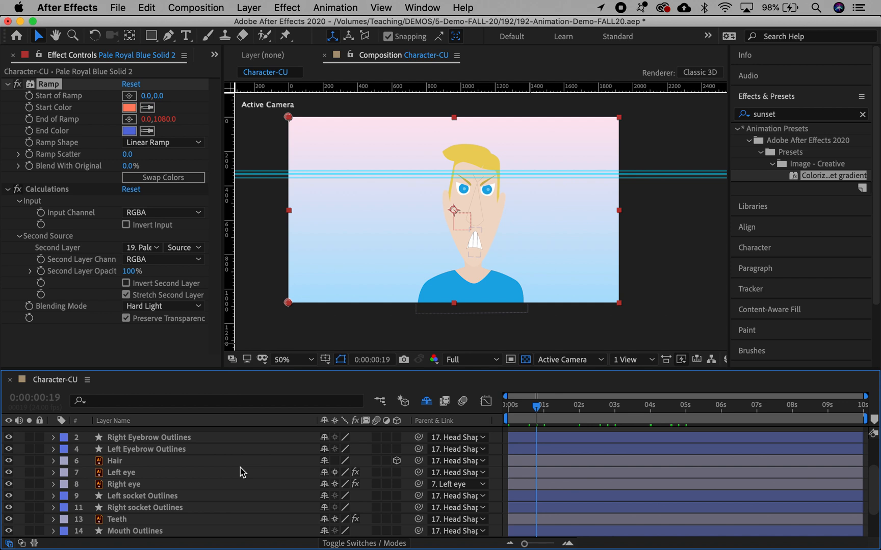
left_click(181, 450)
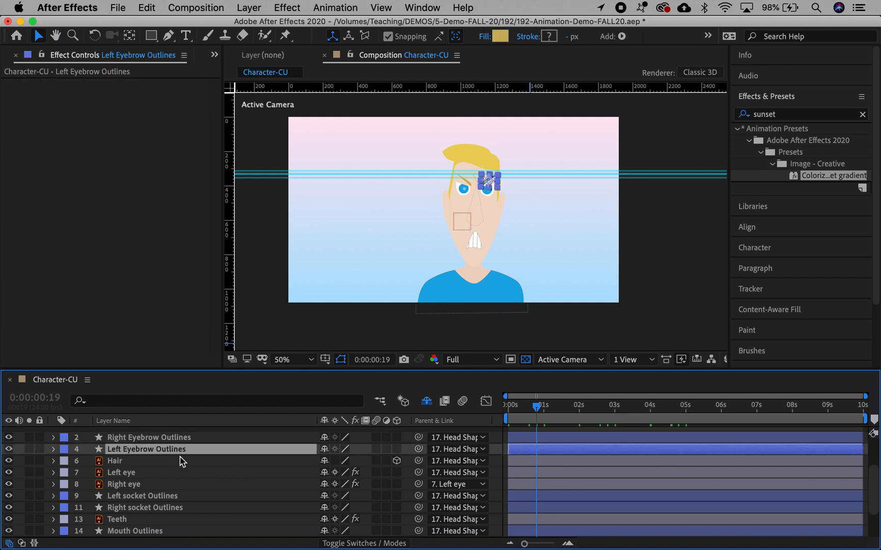
left_click(178, 461)
left_click(182, 484)
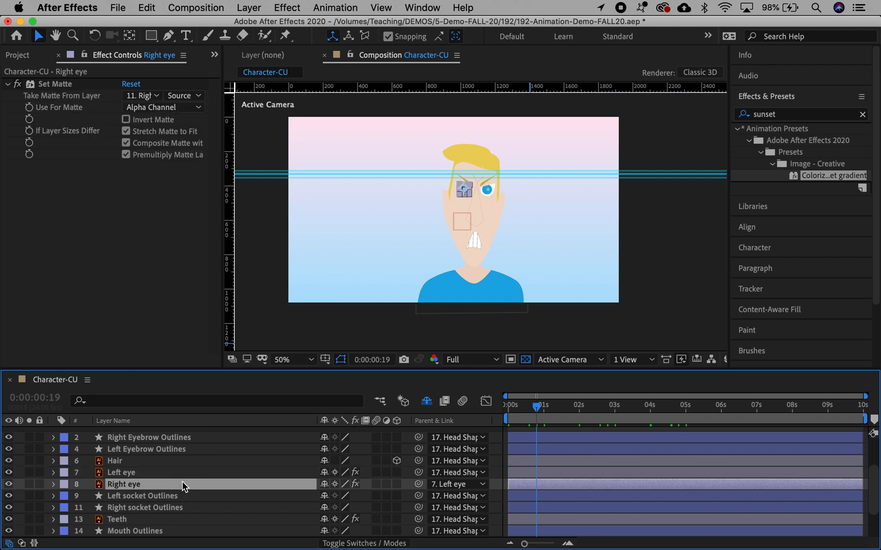
left_click(169, 464)
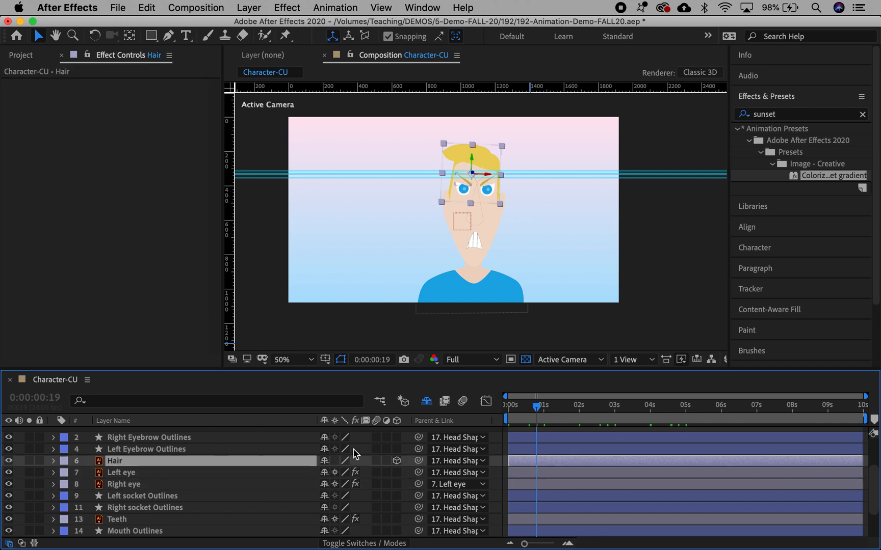
key("z")
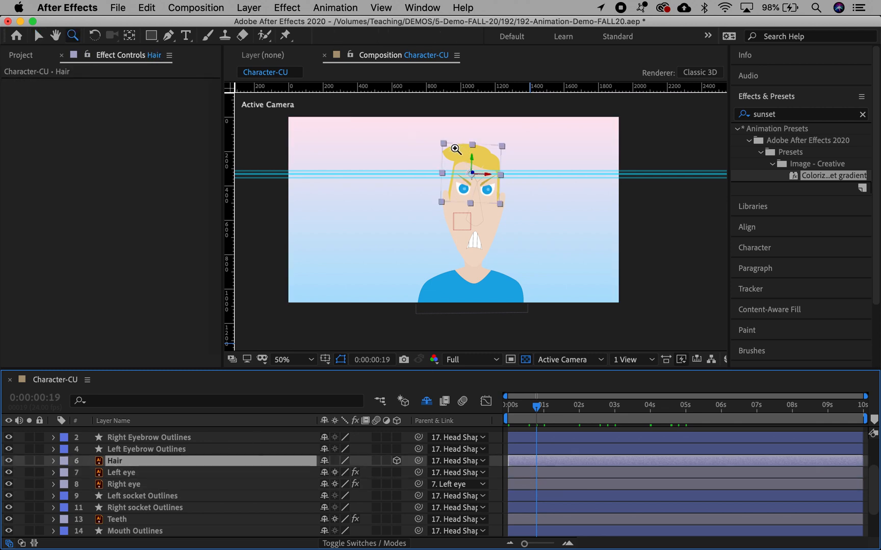
left_click(467, 154)
left_click(471, 241)
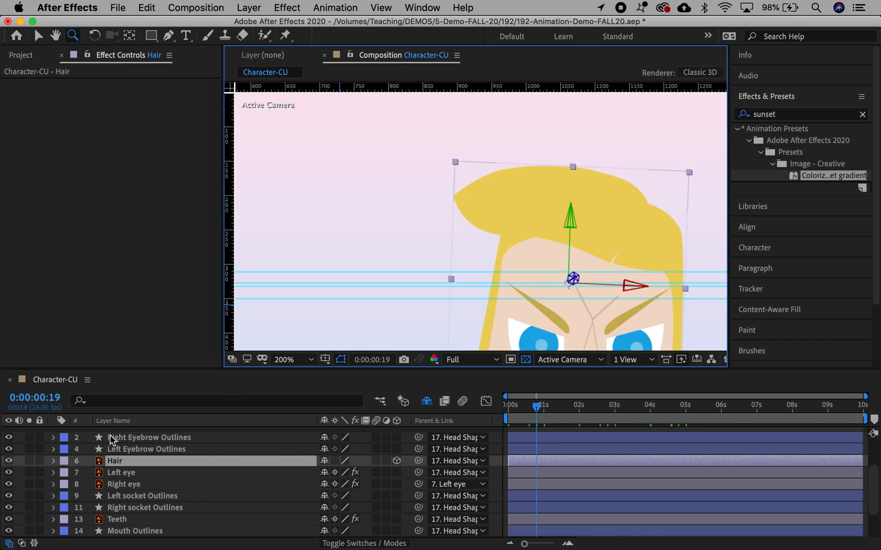
right_click(115, 465)
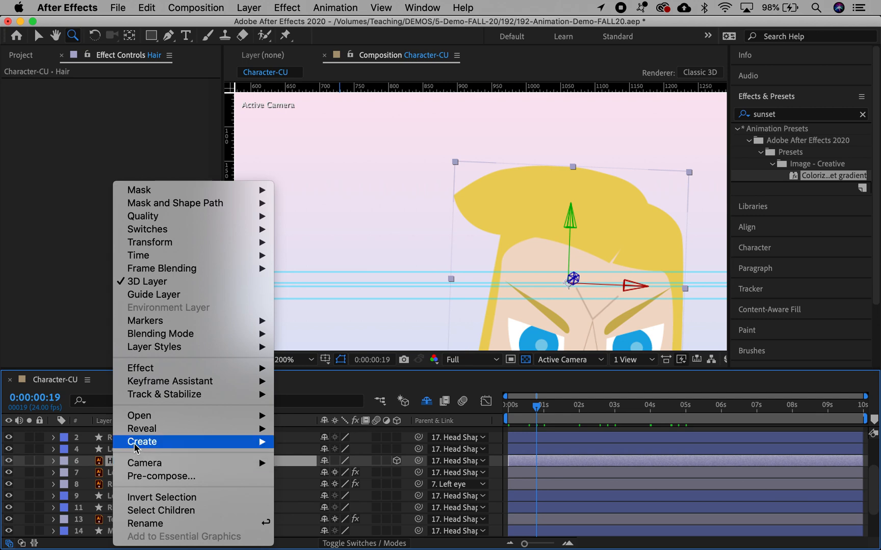
mouse_move(140, 442)
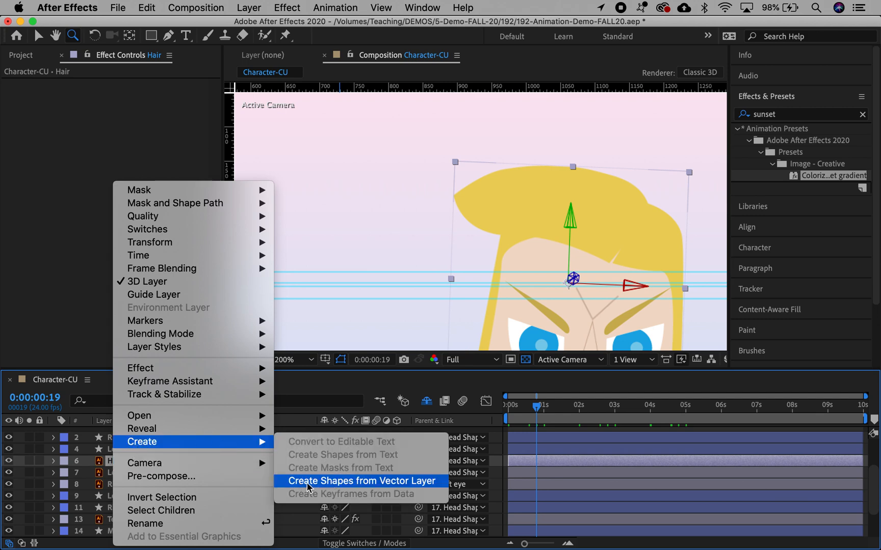
left_click(369, 479)
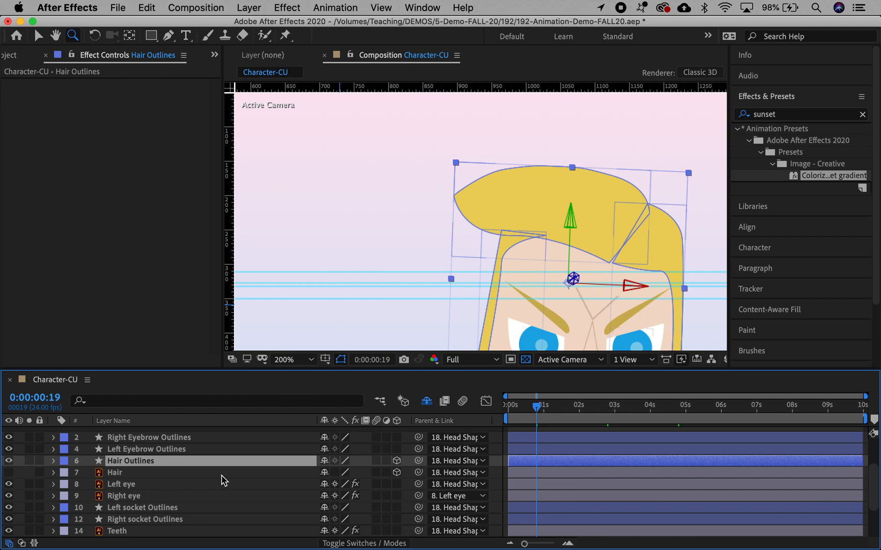
left_click(325, 473)
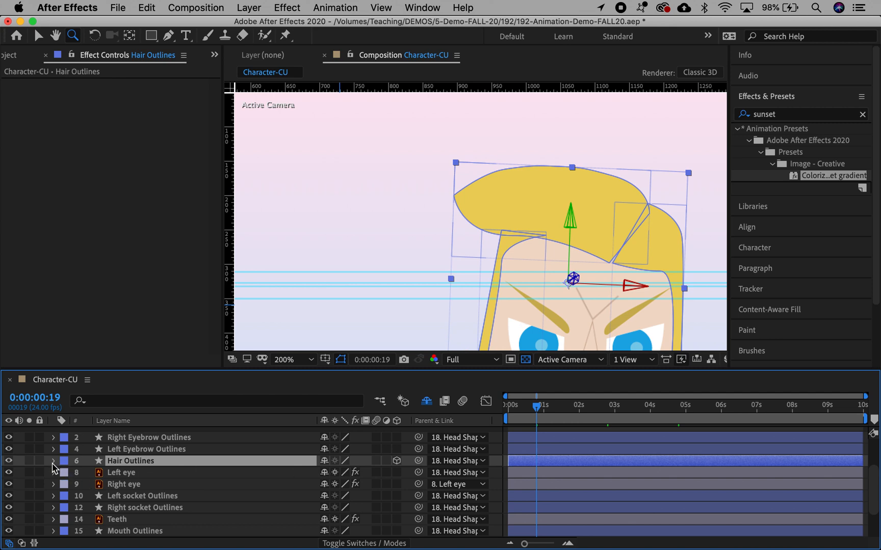
Identify Group 1 of Hair Outlines as the front hair and start keyframing its Path at 0:00:00:00
left_click(53, 462)
left_click(67, 473)
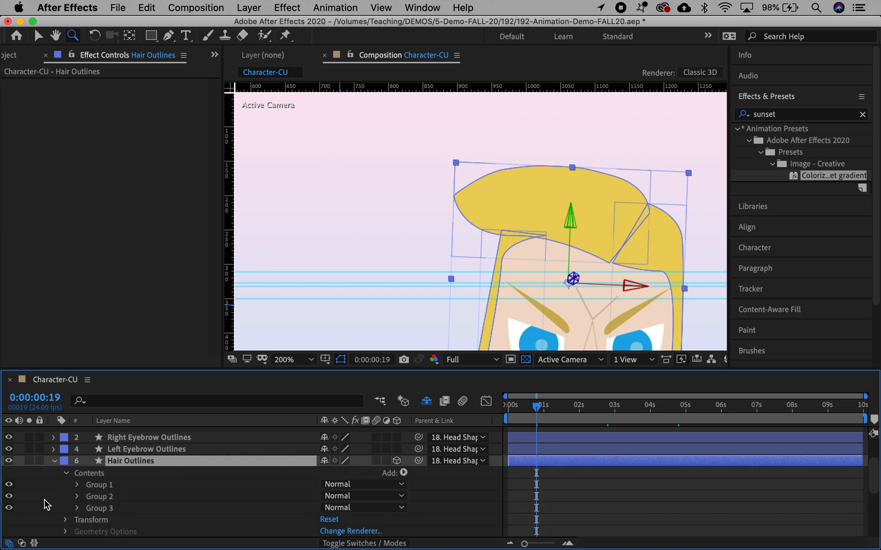
left_click(9, 485)
left_click(9, 485)
left_click(77, 485)
left_click(88, 498)
left_click(89, 496)
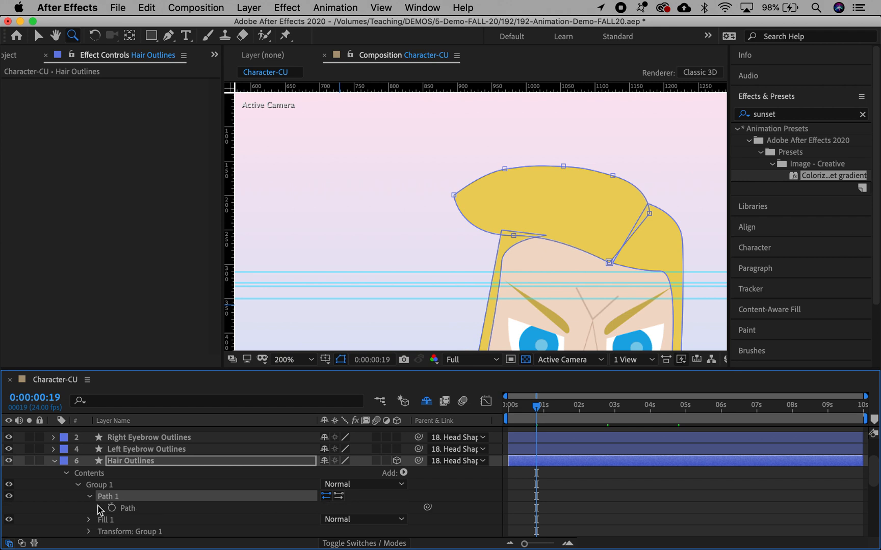
left_click(112, 507)
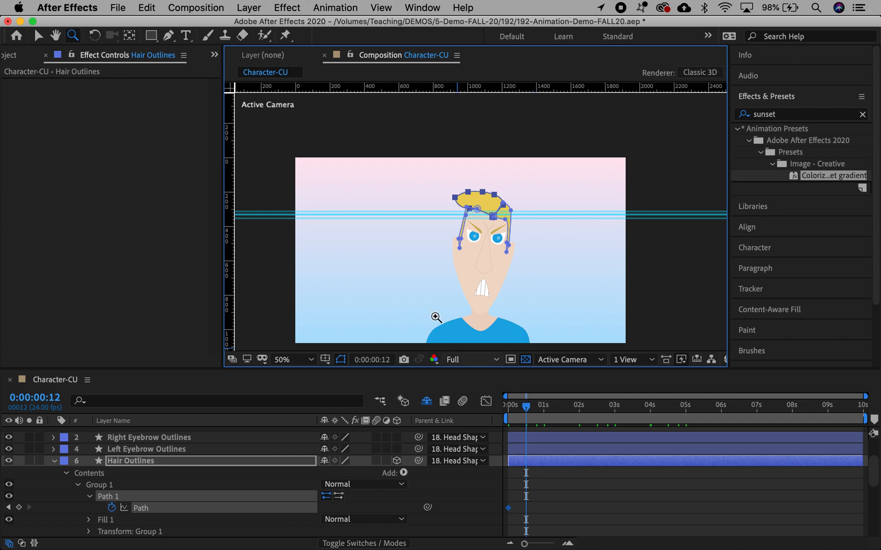
At 0:00:00:12, reshape the front hair path by lifting its pointed tip and the neighbouring upper point, and check the motion
left_click(458, 200)
left_click(494, 222)
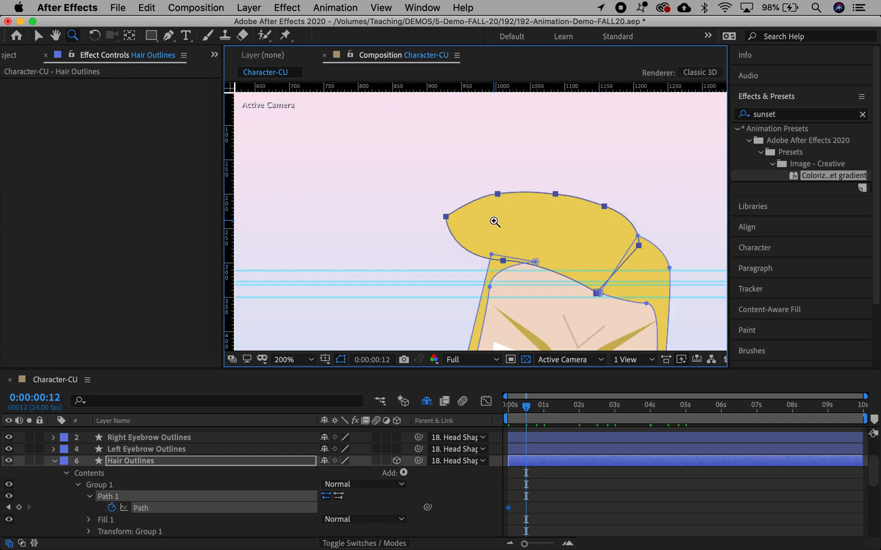
key("v")
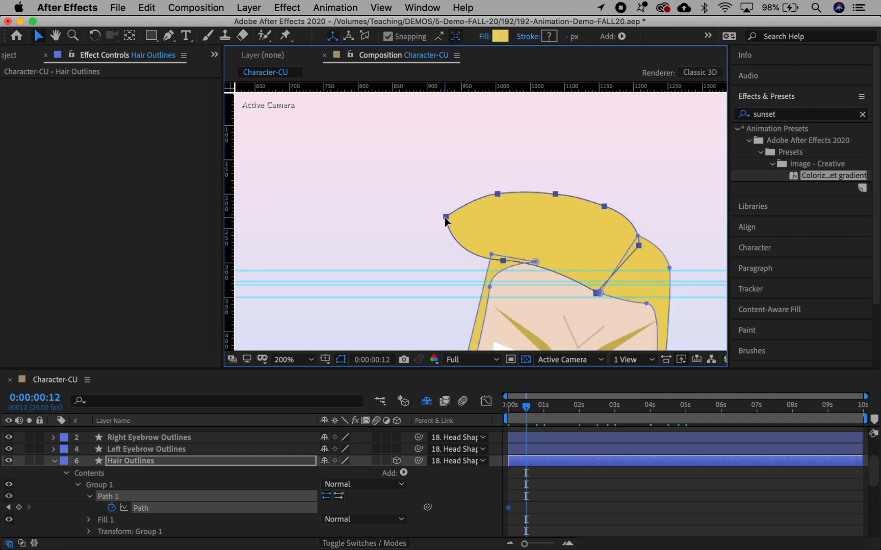
left_click(446, 217, "shift")
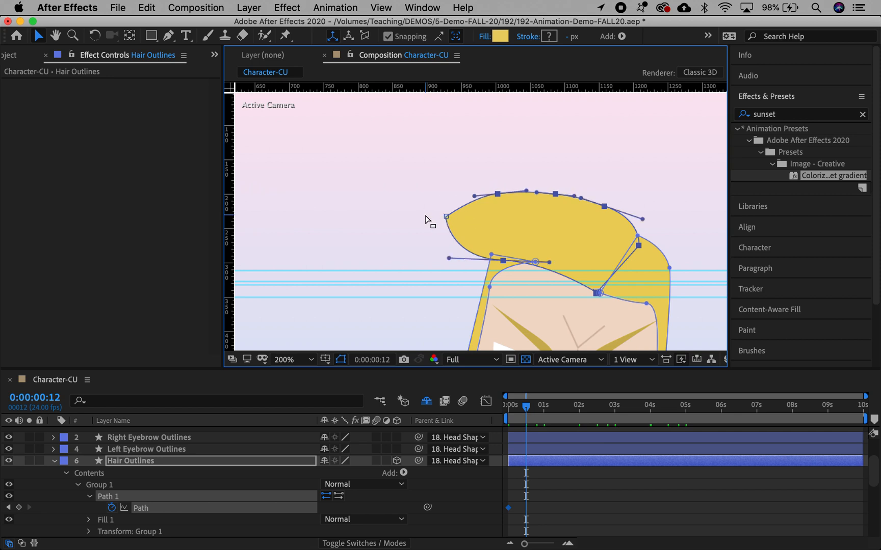
left_click(498, 193, "shift")
left_click(555, 194, "shift")
left_click(604, 207, "shift")
left_click_drag(446, 216, 446, 186)
mouse_move(497, 194)
left_mouse_down()
mouse_move(497, 184)
mouse_move(493, 196)
left_mouse_up()
left_click_drag(555, 194, 553, 203)
key("super+z")
left_click_drag(446, 186, 446, 174)
left_click_drag(470, 199, 471, 186)
mouse_move(525, 406)
left_mouse_down()
mouse_move(506, 406)
mouse_move(521, 406)
left_mouse_up()
Paste a copy of the first hair Path keyframe at 0:00:01:00
left_click(382, 360)
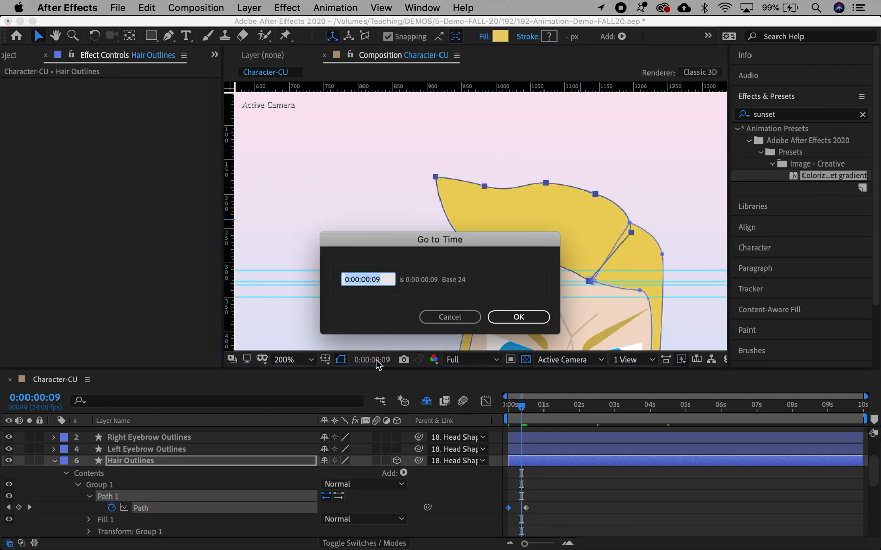
left_click(380, 279)
type("24")
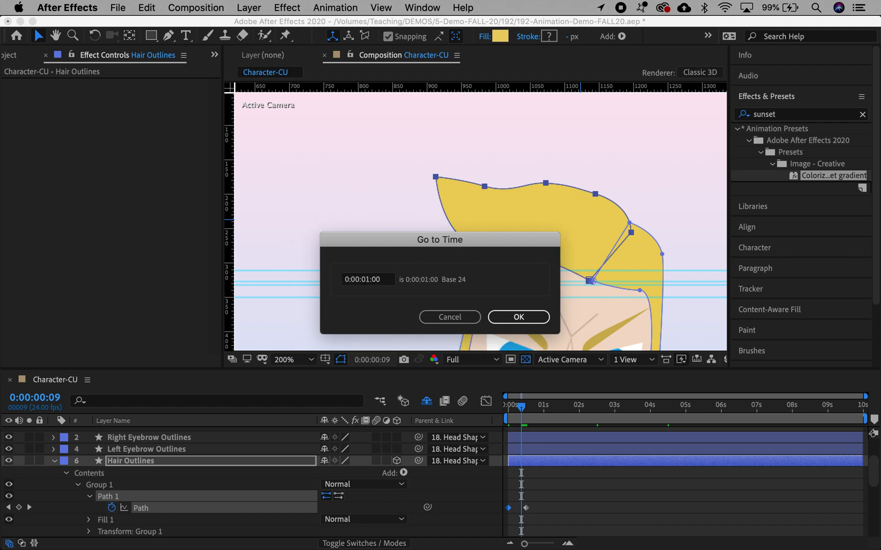
key("Return")
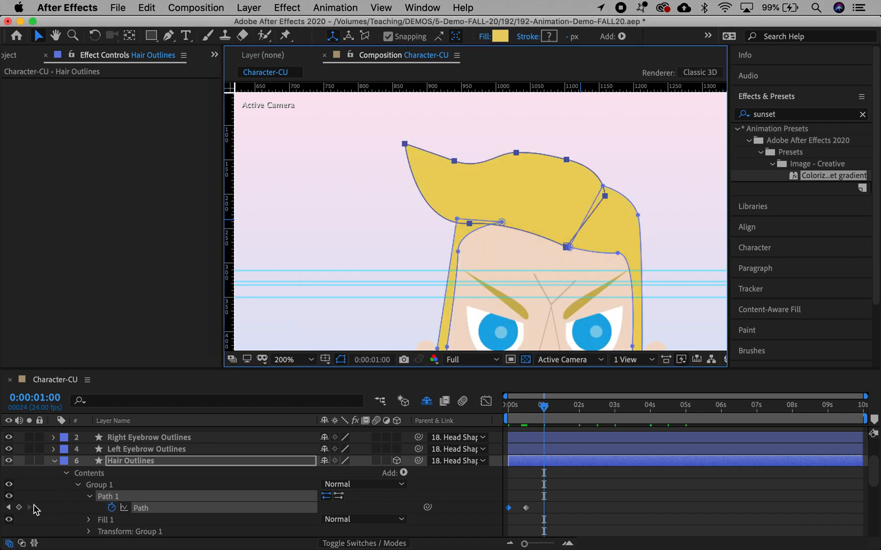
key("super+v")
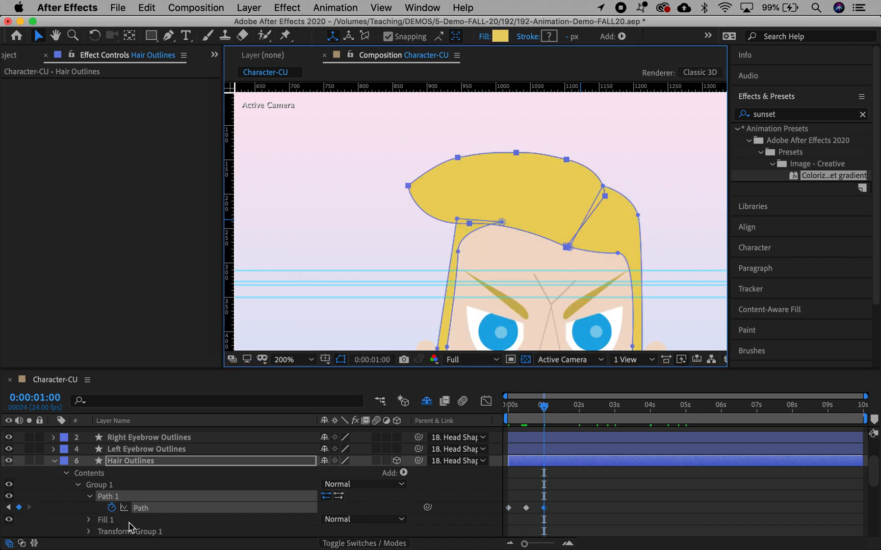
At 0:00:01:00, pull the front hair tip downward, adjust the curve behind it, and scrub through the hair movement
left_click(408, 186)
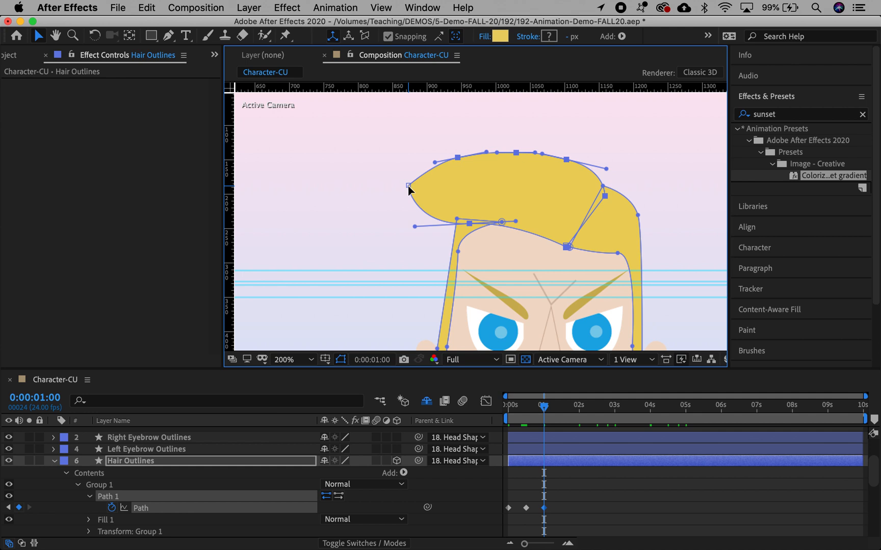
left_click_drag(408, 187, 405, 210)
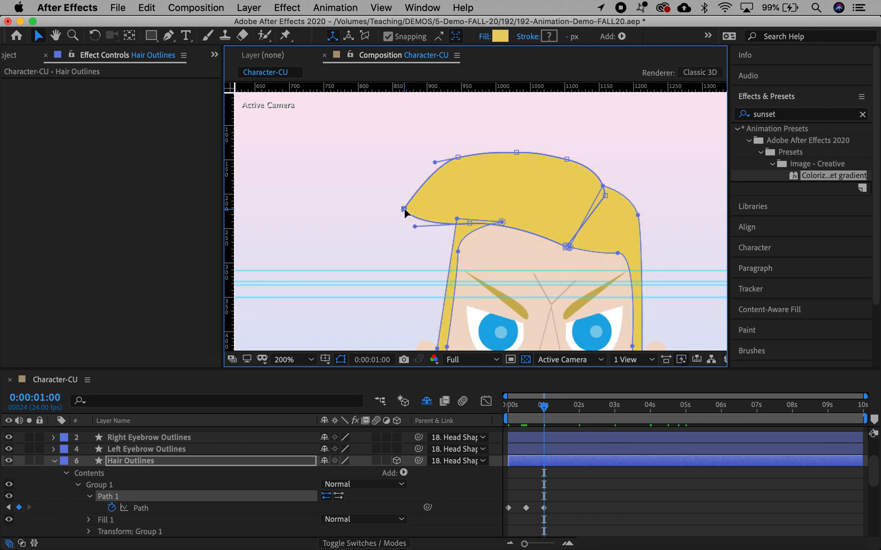
left_click_drag(435, 162, 438, 173)
mouse_move(403, 210)
left_mouse_down()
mouse_move(400, 225)
mouse_move(413, 219)
left_mouse_up()
left_click(428, 269)
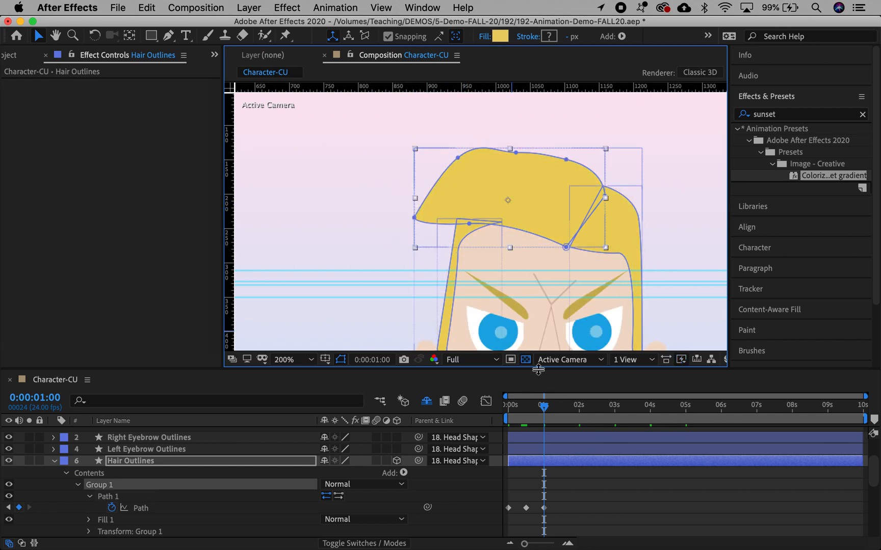
left_click_drag(546, 406, 559, 420)
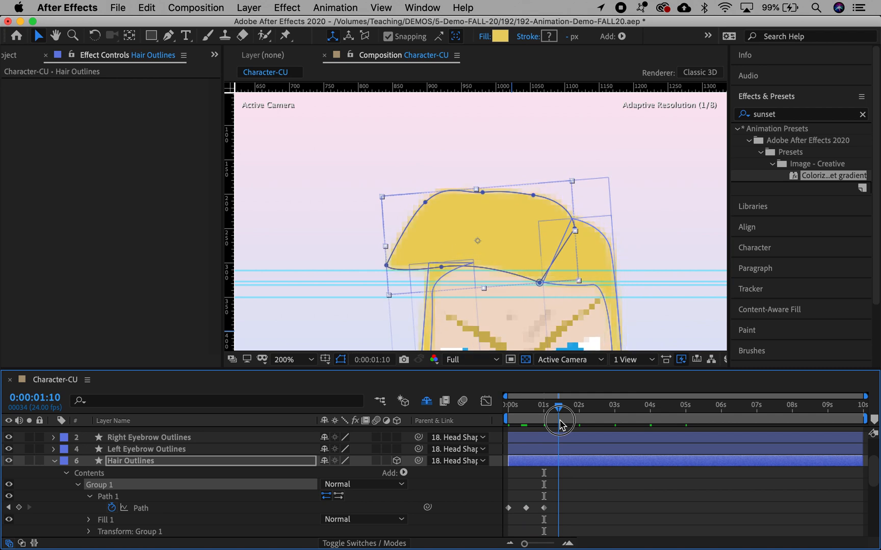
Paste a copy of the raised-tip hair Path keyframe from 0:00:00:12 at 0:00:01:12
key("alt+shift+j")
left_click(381, 279)
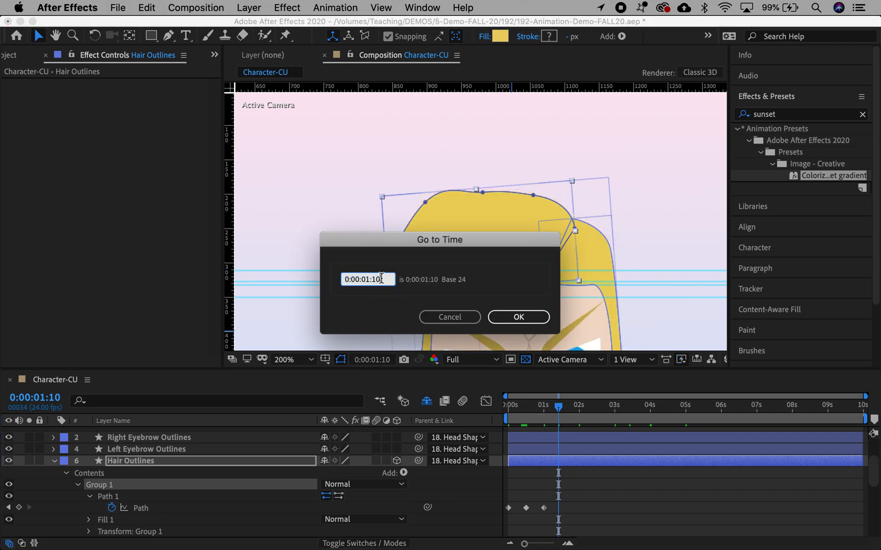
type("2")
key("Return")
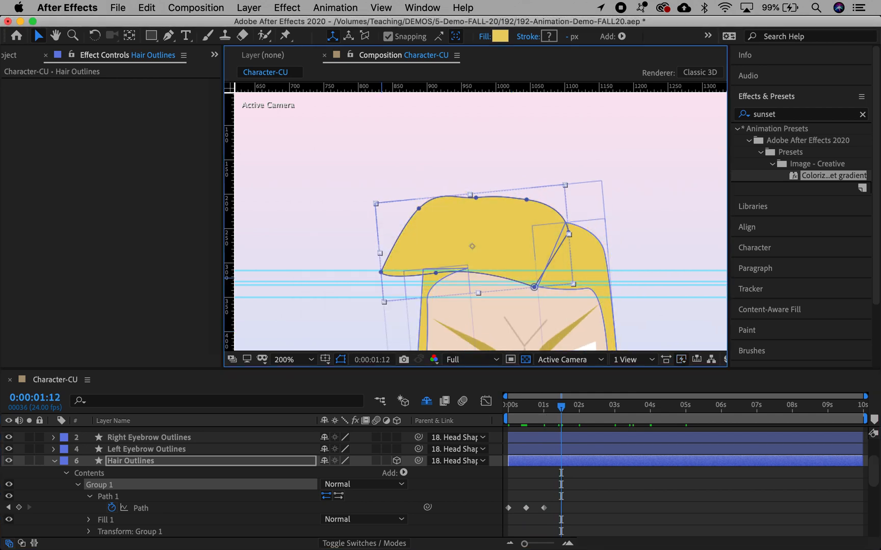
left_click(525, 508)
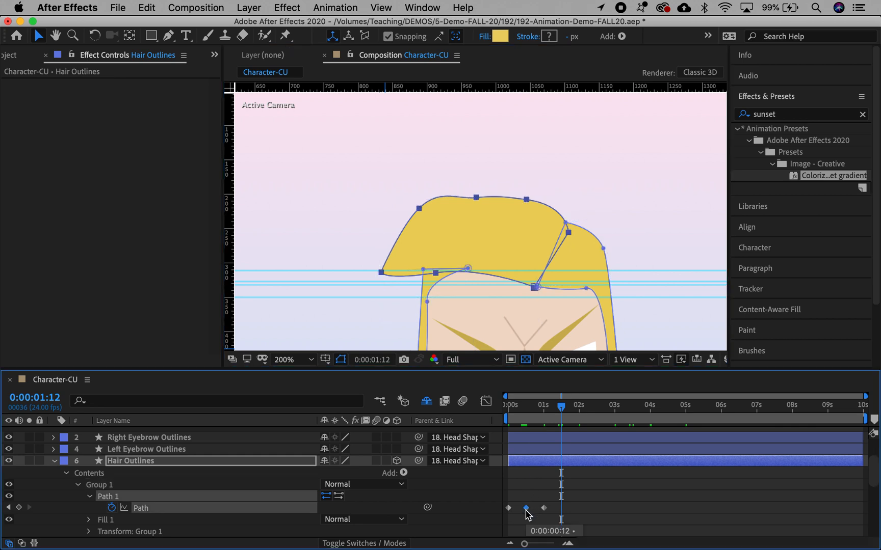
key("super+v")
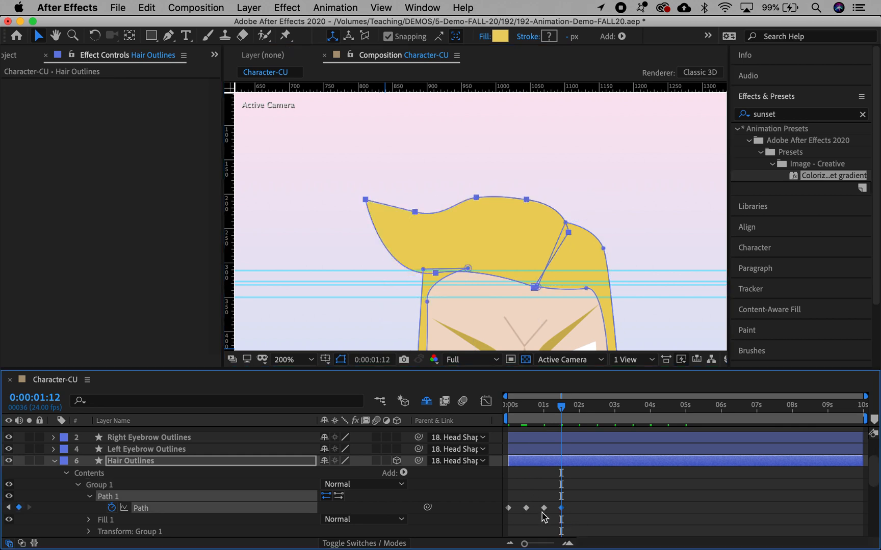
Copy the hair Path keyframe from 0:00:01:00 to 0:00:02:00 and scrub through the hair movement
left_click(544, 509)
left_click_drag(561, 408, 581, 413)
key("super+v")
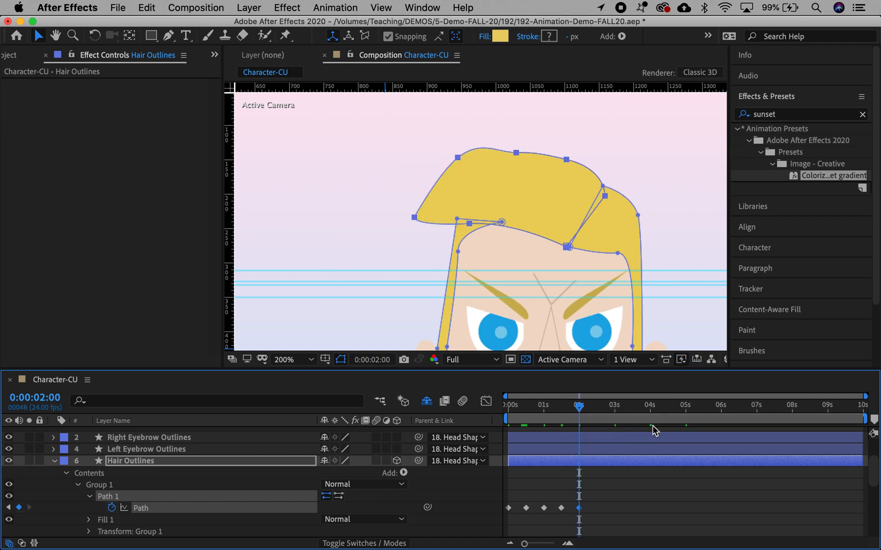
left_click_drag(578, 406, 564, 425)
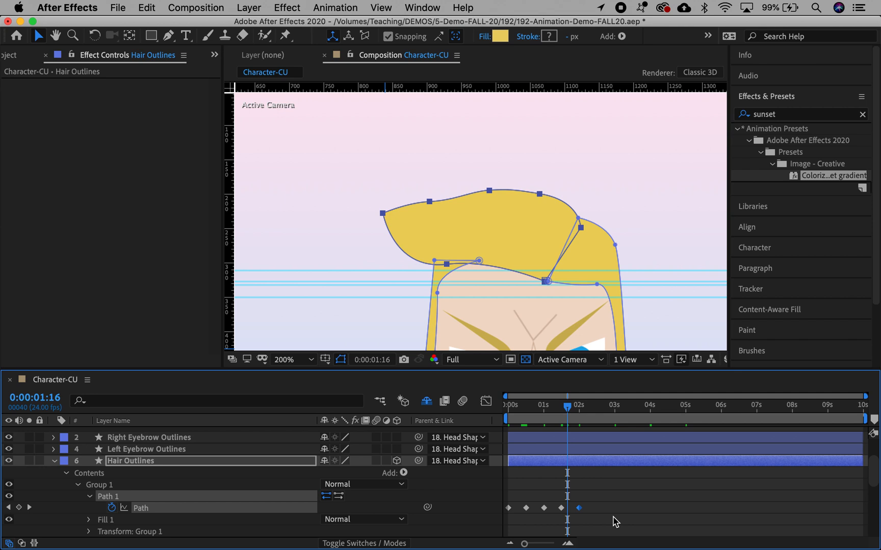
left_click_drag(513, 407, 578, 414)
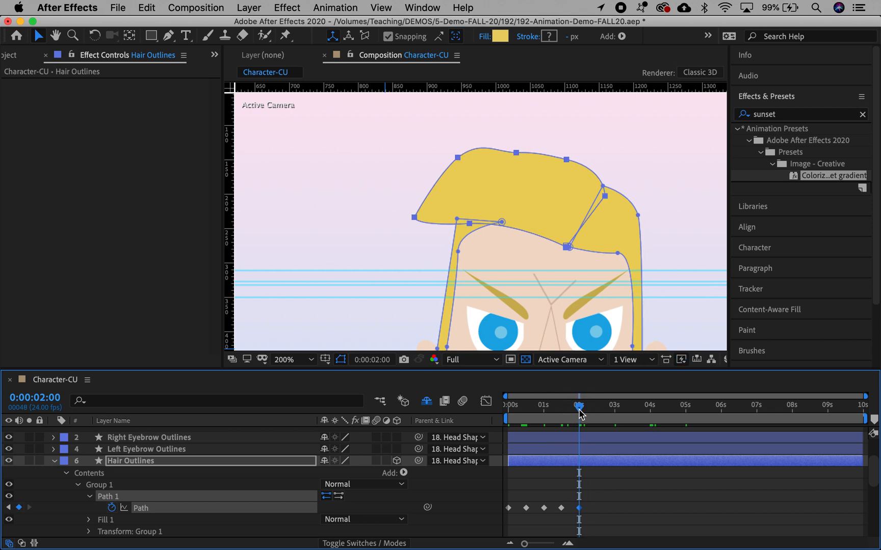
Duplicate the 0:00:01:12 hair Path keyframe at 0:00:02:12
left_click(561, 508)
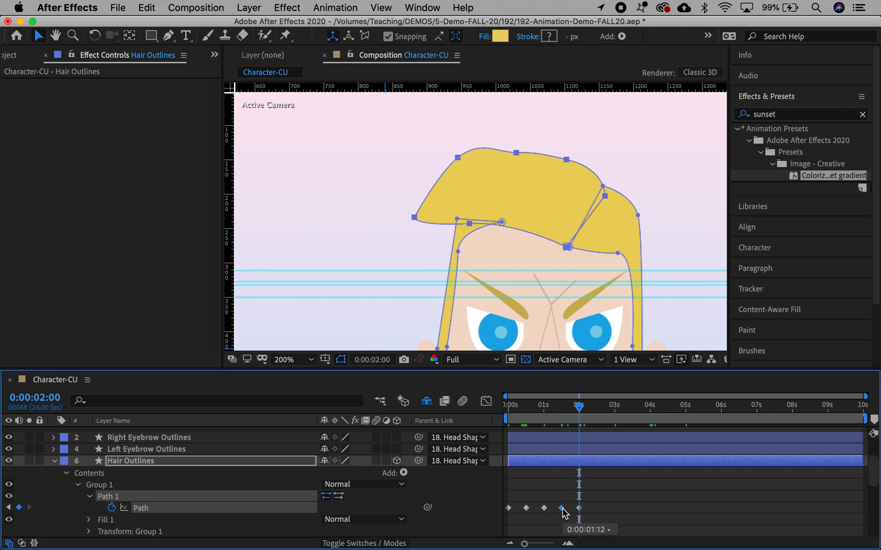
left_click(378, 365)
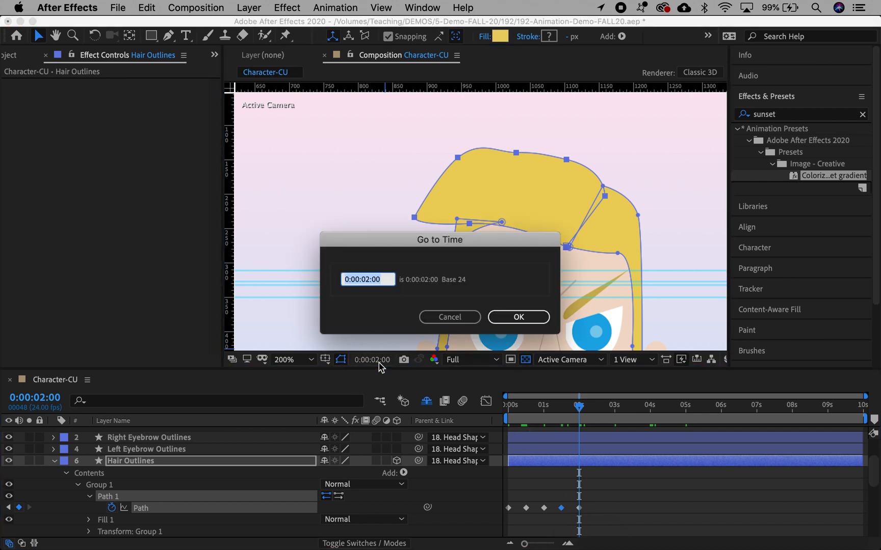
key("Right")
key("Return")
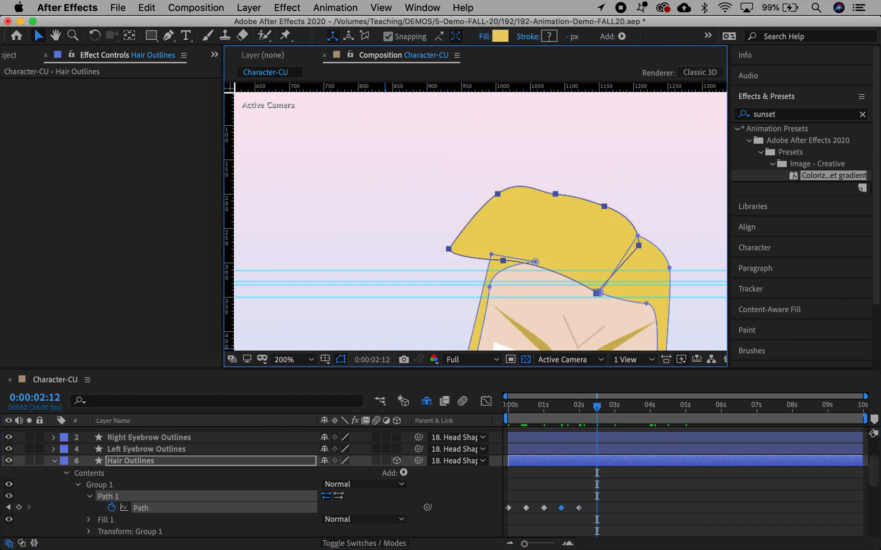
key("super+v")
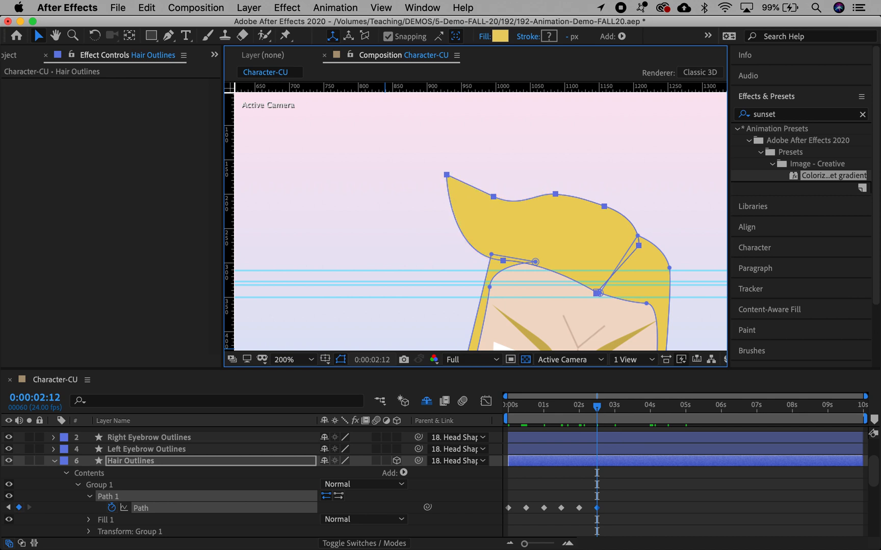
Paste a copy of the lowered-tip hair Path keyframe from 0:00:02:00 at 0:00:03:00
left_click(578, 508)
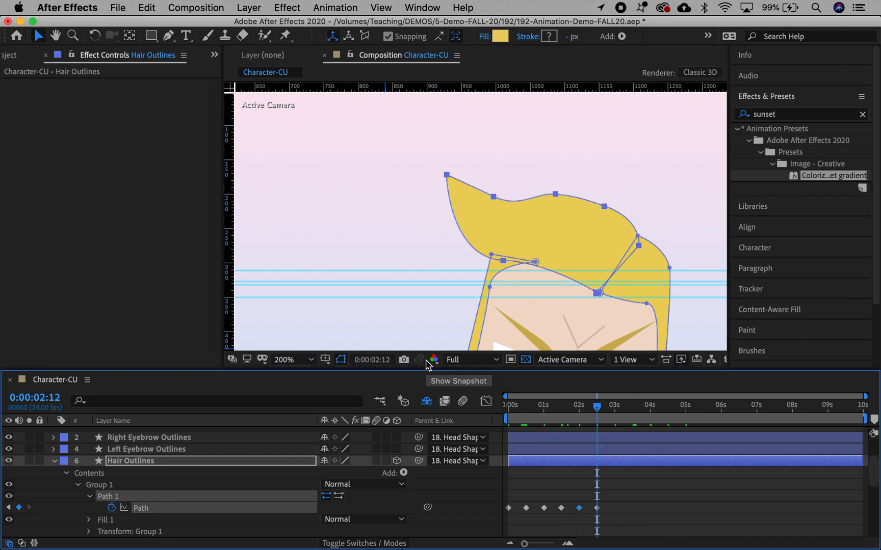
left_click(374, 360)
key("Right")
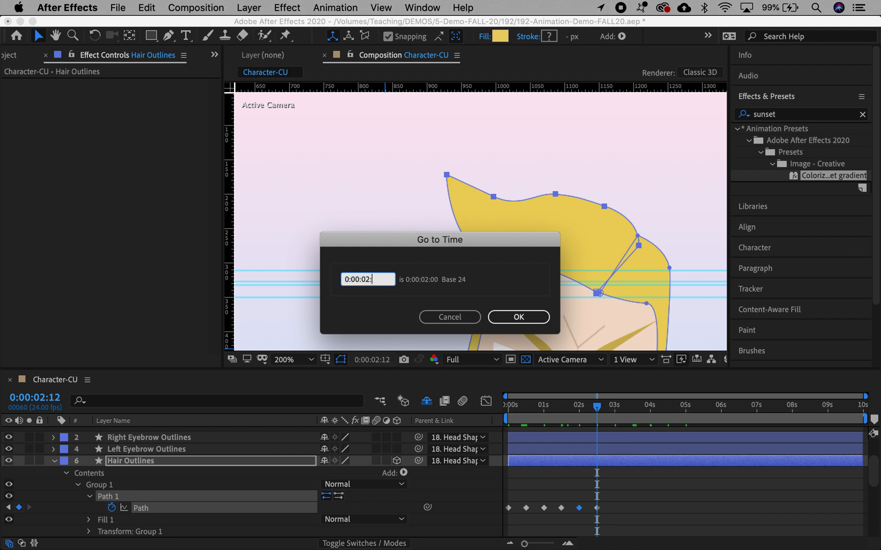
type("4")
key("Return")
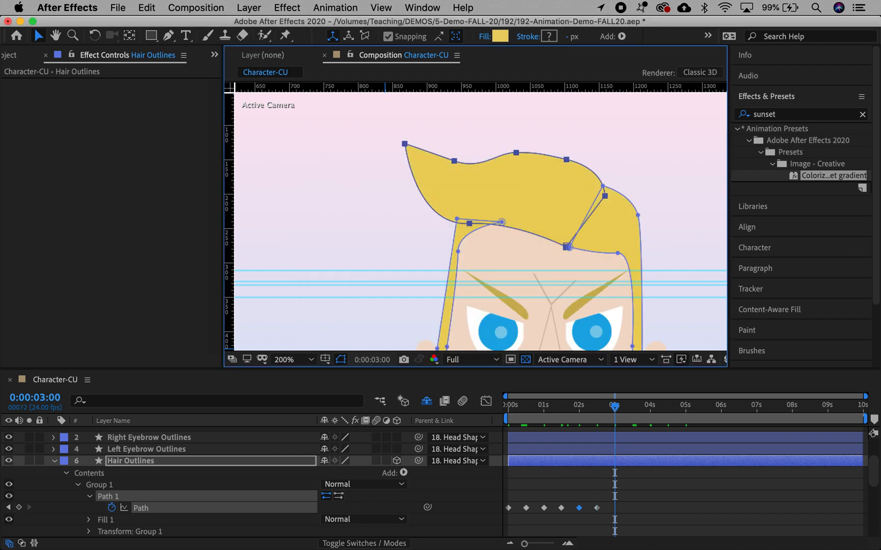
key("ctrl+v")
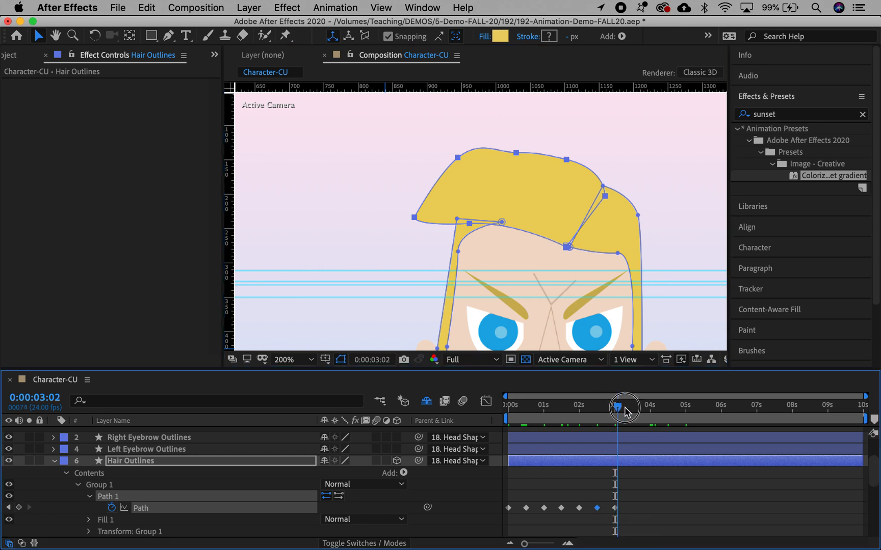
Continue alternating the raised and lowered hair Path keyframes every 12 frames from 0:00:03:12 through 0:00:05:00
left_click_drag(614, 406, 668, 410)
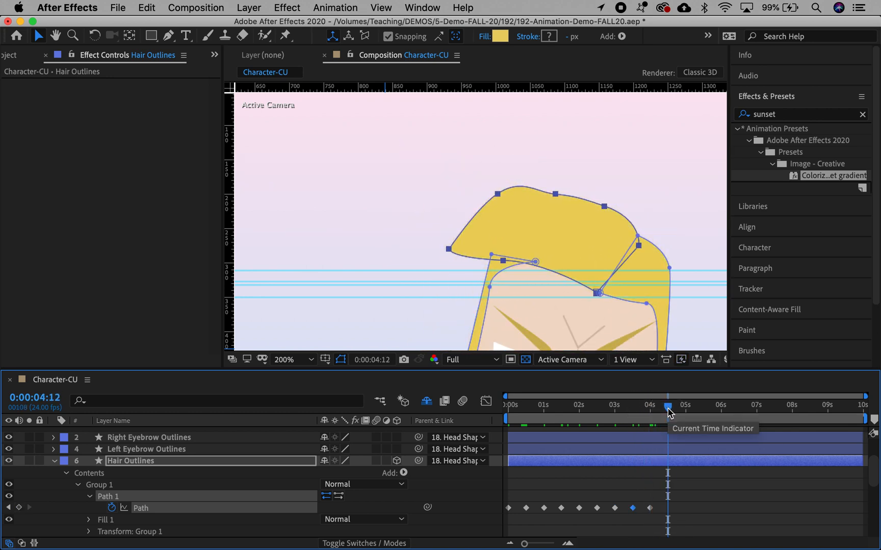
key("ctrl+v")
key("Page_Down")
key("Page_Down")
key("Page_Down")
key("Page_Down")
key("Page_Down")
key("Page_Down")
key("Page_Down")
key("Page_Down")
key("Page_Down")
key("Page_Down")
key("Page_Down")
key("Page_Down")
key("ctrl+v")
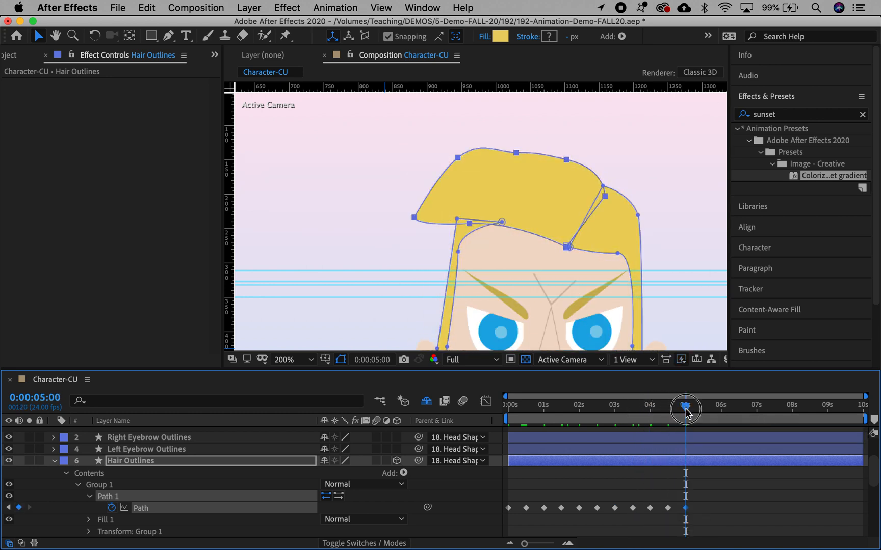
Paste the raised hair Path keyframe at 0:00:05:12 and the lowered one at 0:00:06:00
key("Page_Down")
key("Page_Down")
key("Page_Down")
key("Page_Down")
key("Page_Down")
key("Page_Down")
key("Page_Down")
key("Page_Down")
key("Page_Down")
key("Page_Down")
key("Page_Down")
key("Page_Down")
key("ctrl+v")
key("Page_Down")
key("Page_Down")
key("Page_Down")
key("Page_Down")
key("Page_Down")
key("Page_Down")
key("Page_Down")
key("Page_Down")
key("Page_Down")
key("Page_Down")
key("Page_Down")
key("Page_Down")
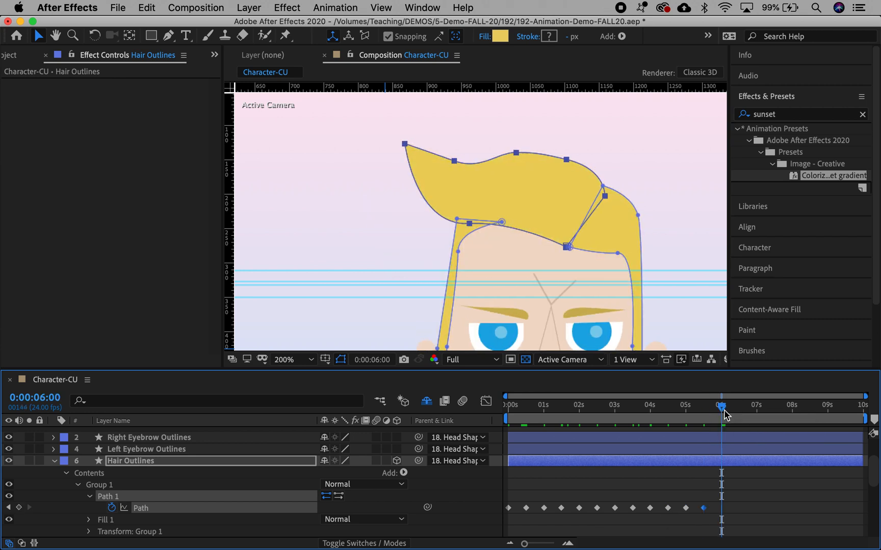
key("ctrl+v")
Extend the alternating hair Path keyframes with copies at 0:00:06:12, 0:00:07:00 and 0:00:07:12
key("alt+shift+j")
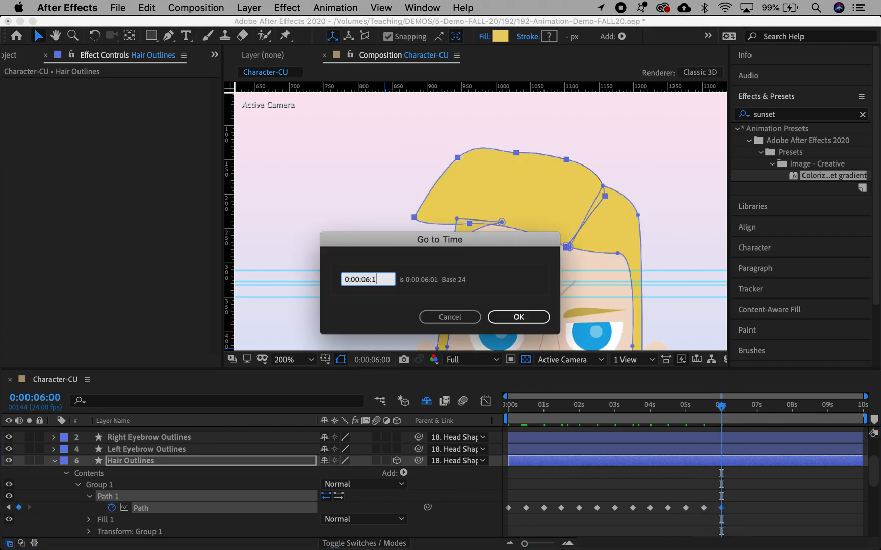
type("612")
key("Return")
key("ctrl+v")
key("Page_Down")
key("Page_Down")
key("Page_Down")
key("Page_Down")
key("Page_Down")
key("Page_Down")
key("Page_Down")
key("Page_Down")
key("Page_Down")
key("Page_Down")
key("Page_Down")
key("Page_Down")
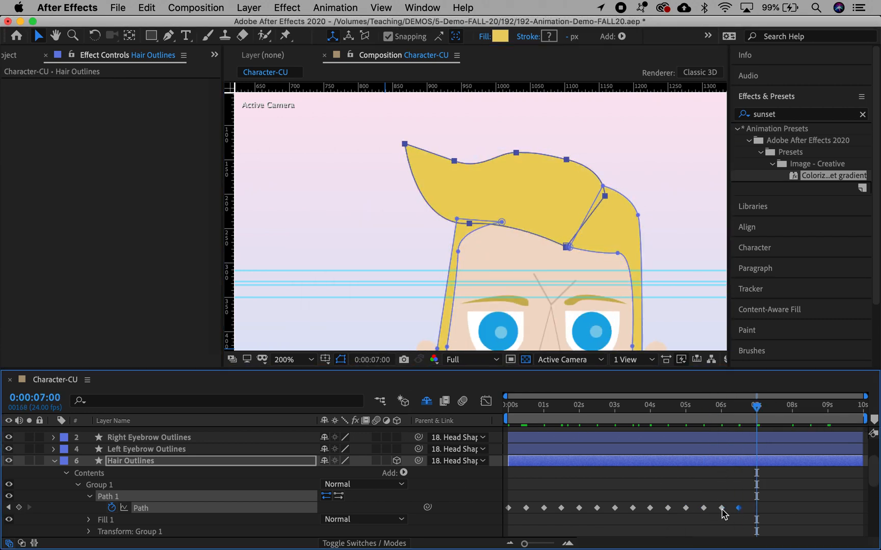
key("ctrl+v")
left_click(773, 407)
key("ctrl+v")
left_click_drag(772, 508, 774, 508)
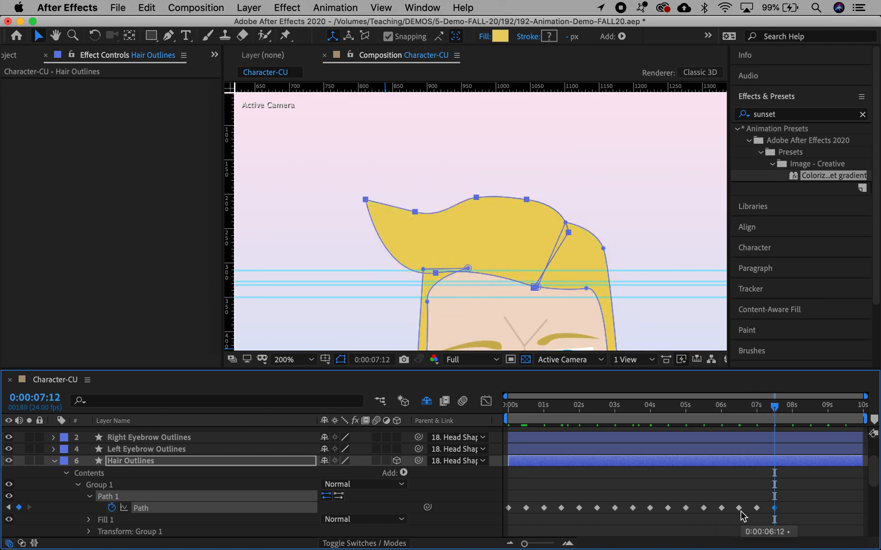
Fill the rest of the timeline with alternating hair Path keyframes every 12 frames up to the 10-second end, and return to 0:00:00:00
left_click_drag(773, 406, 845, 408)
key("ctrl+v")
key("Page_Down")
key("ctrl+v")
key("ctrl+v")
key("ctrl+v")
key("End")
key("ctrl+v")
key("Home")
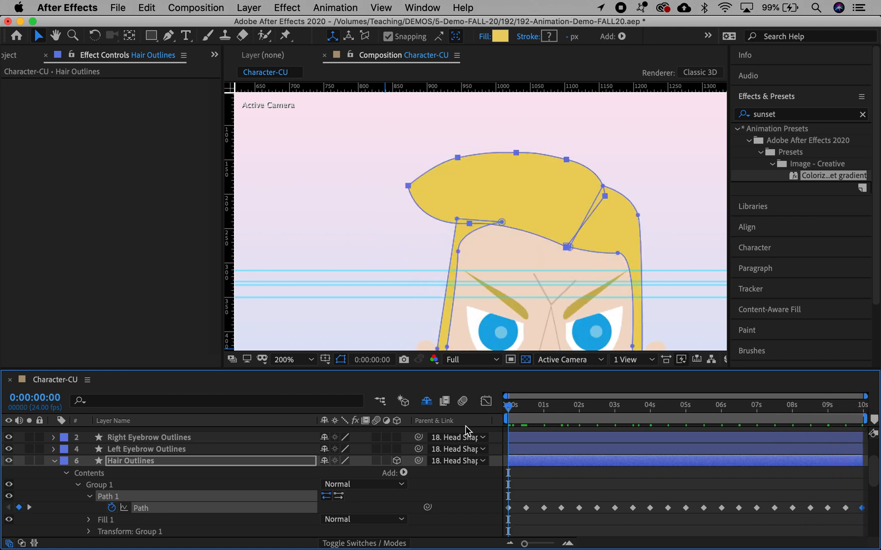
Apply Easy Ease to all of the hair Path keyframes and preview the animation
left_click(139, 511)
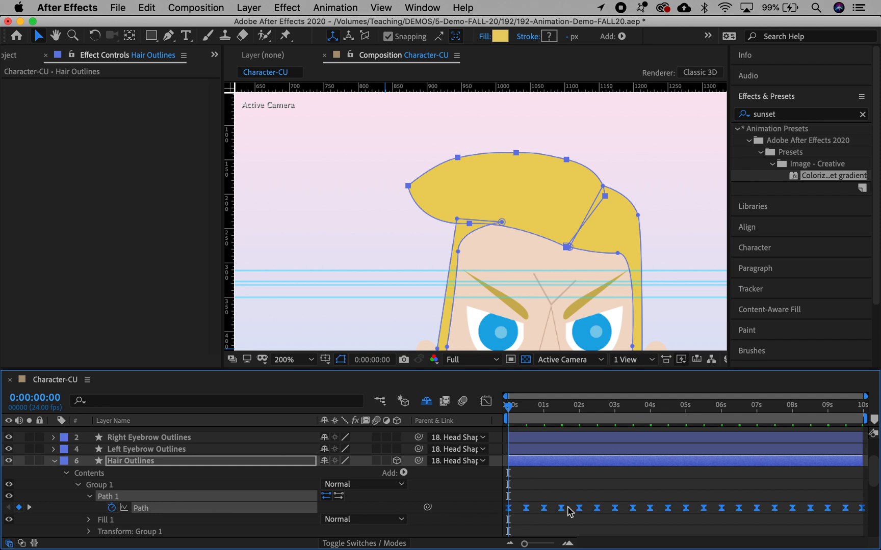
key("space")
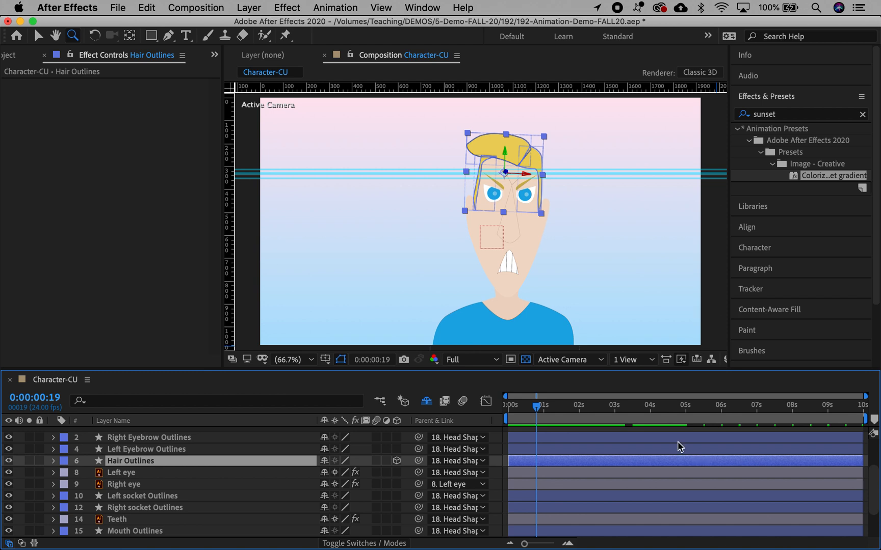
Start keyframing the Left eye layer's Position at 0:00:00:00
left_click(131, 473)
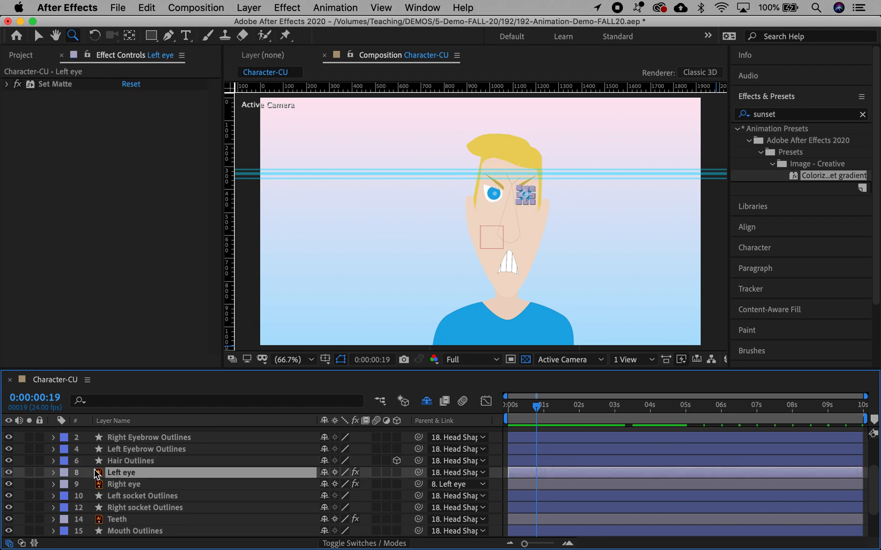
key("p")
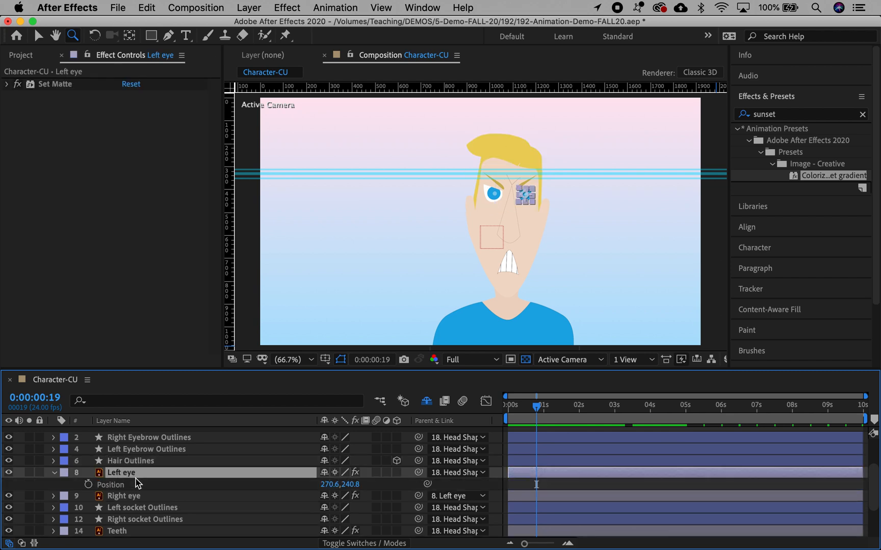
left_click_drag(539, 405, 487, 403)
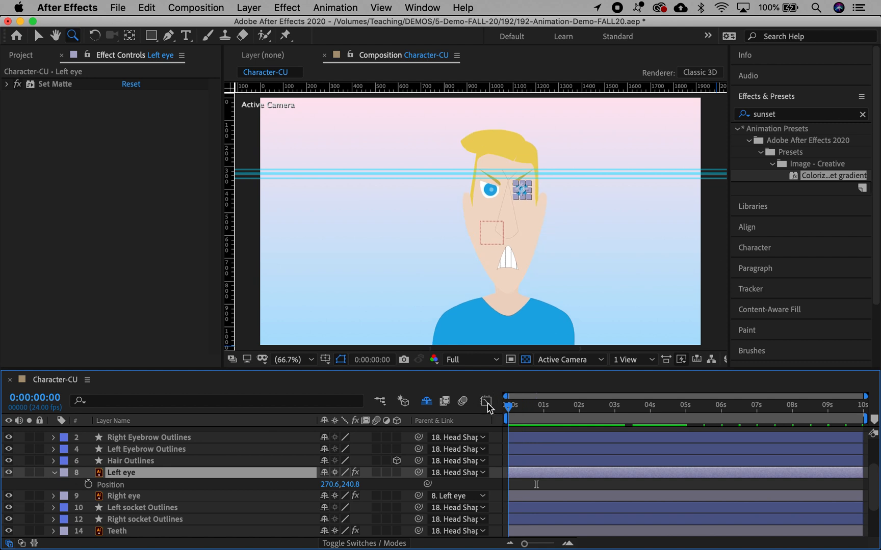
left_click(88, 484)
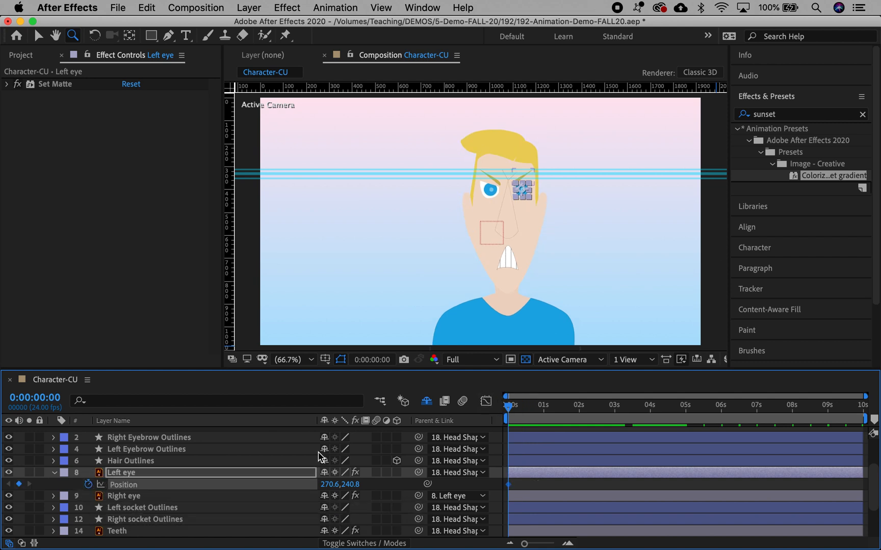
Add a Position keyframe to the Left eye layer at 0:00:00:12, keeping the same value
left_click(372, 360)
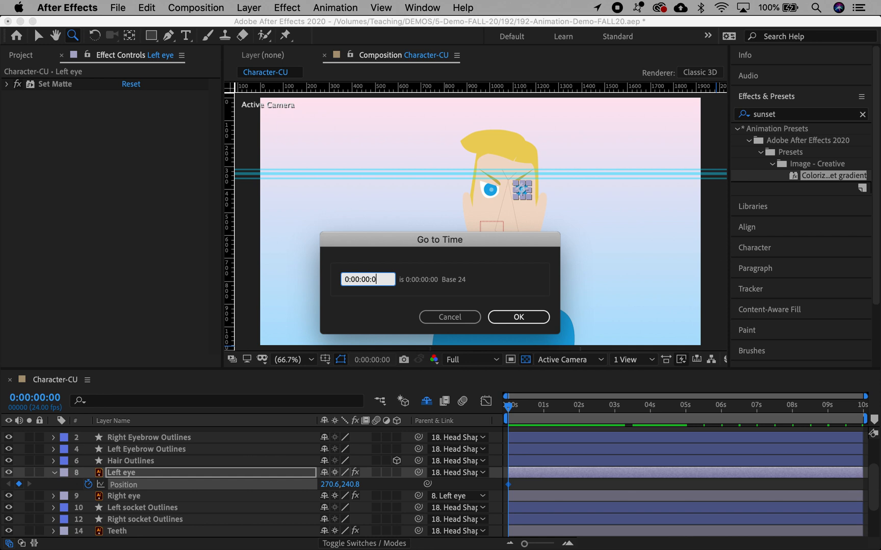
type("12")
key("Return")
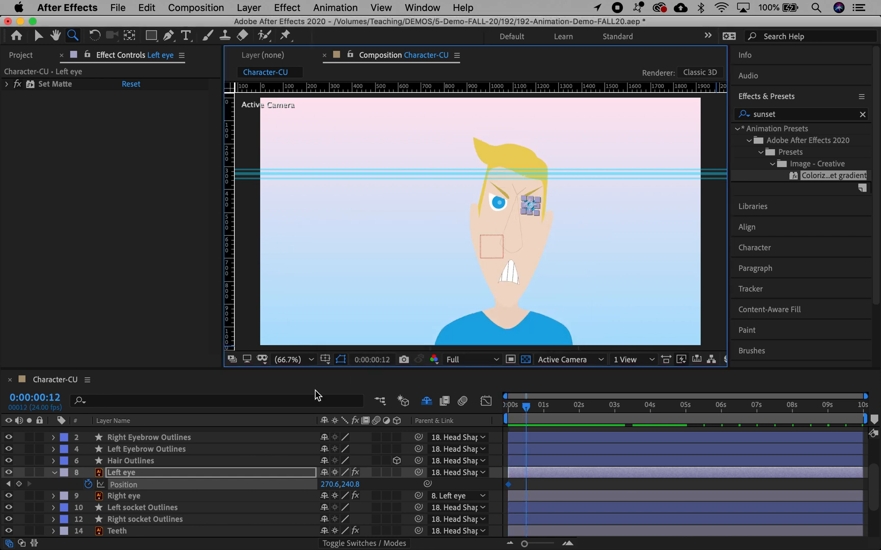
left_click(19, 484)
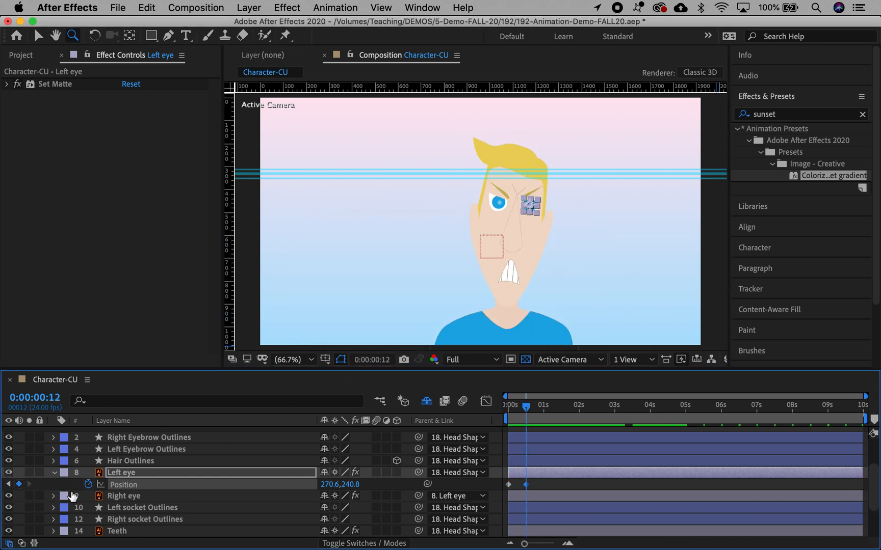
Add another Left eye Position keyframe at 0:00:01:00 and go back to the keyframe at 0:00:00:12
left_click(365, 360)
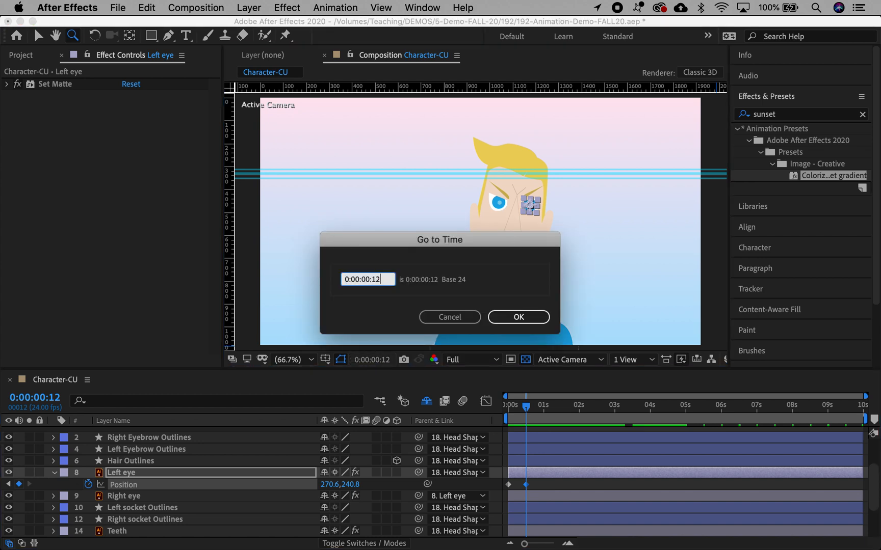
type("24")
key("Return")
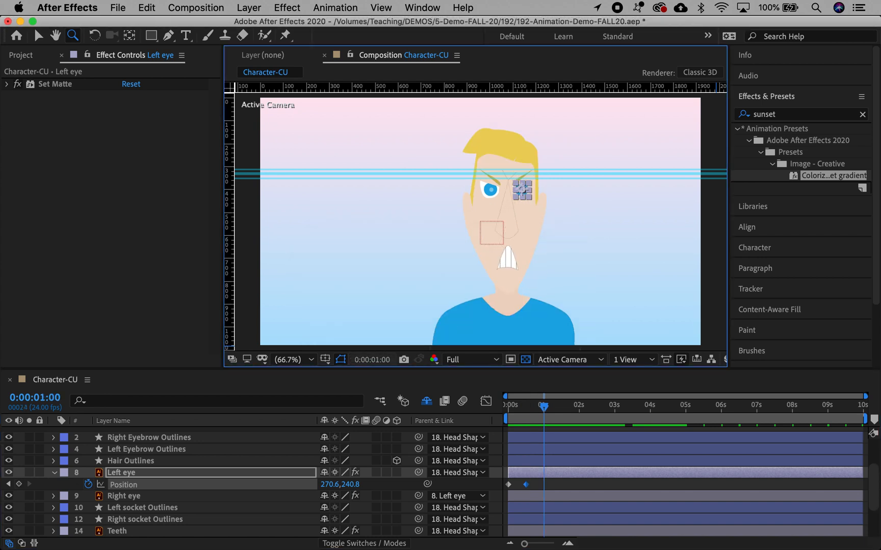
left_click(19, 484)
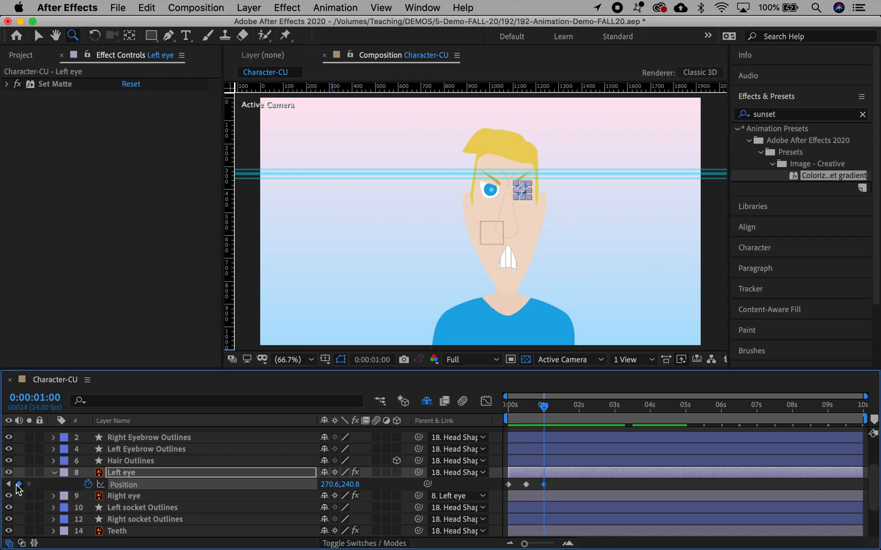
key("j")
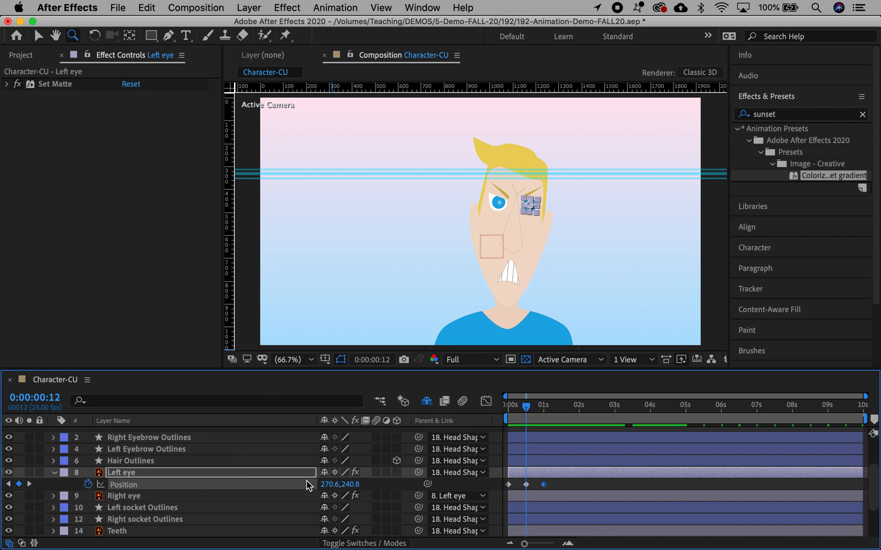
Set the Left eye's Position to 249.6,240.8 at 0:00:00:12 and add a keyframe of 287.6,240.8 at 0:00:01:12
left_click_drag(327, 485, 312, 484)
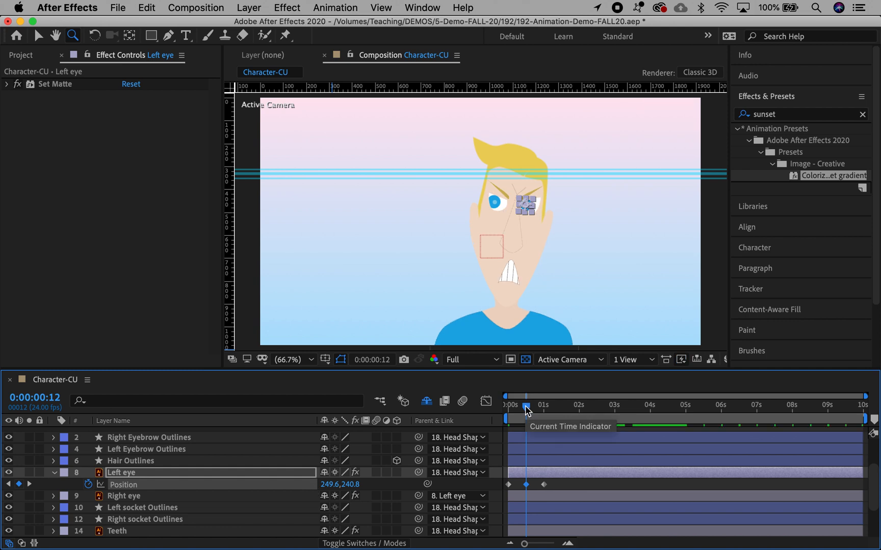
left_click_drag(526, 411, 561, 415)
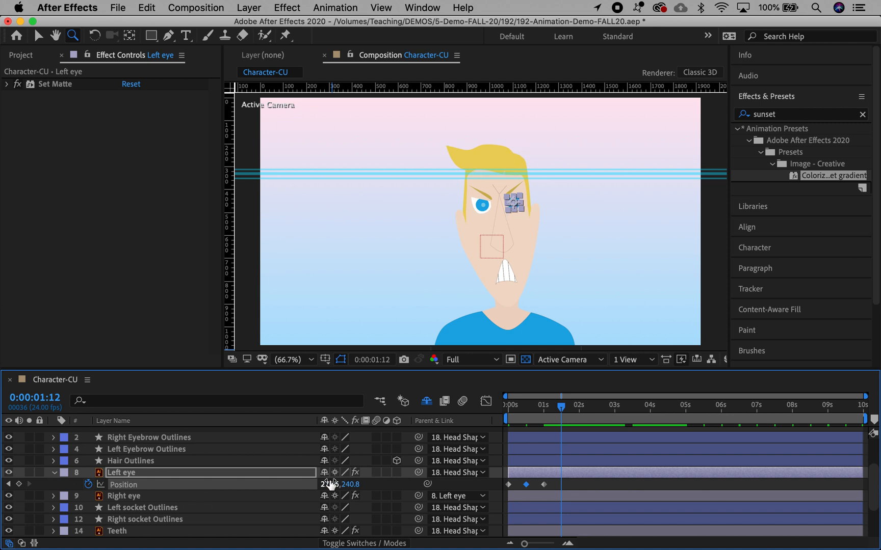
left_click_drag(329, 484, 338, 482)
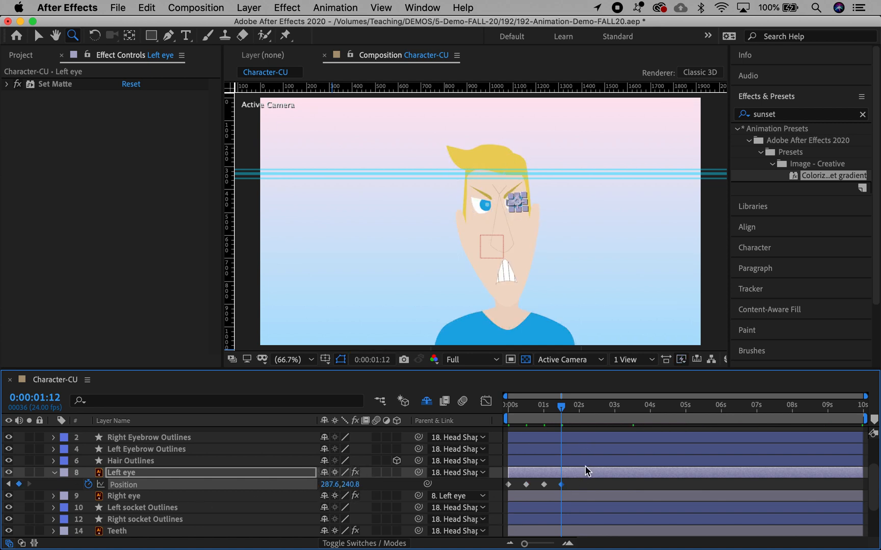
Copy the Left eye's first Position keyframe to 0:00:02:00 and preview the eye movement from the start
left_click_drag(560, 406, 578, 406)
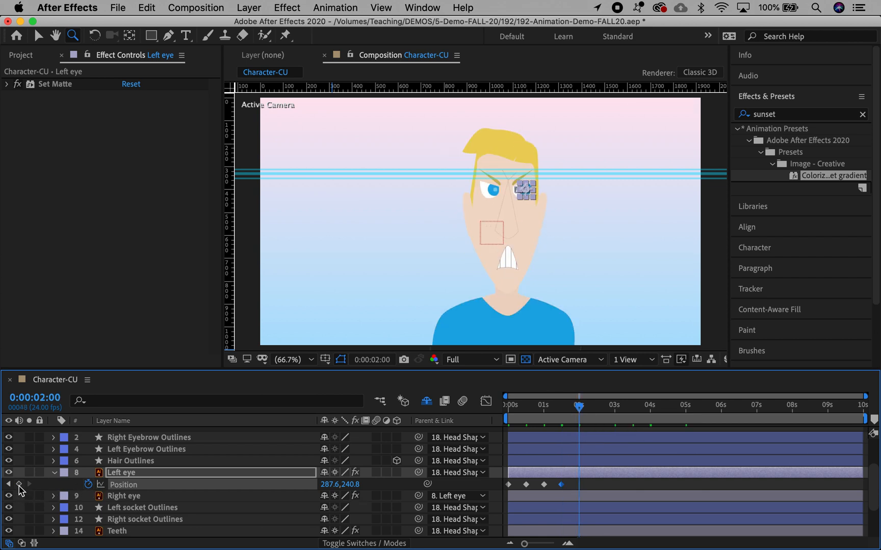
left_click(508, 486)
key("super+v")
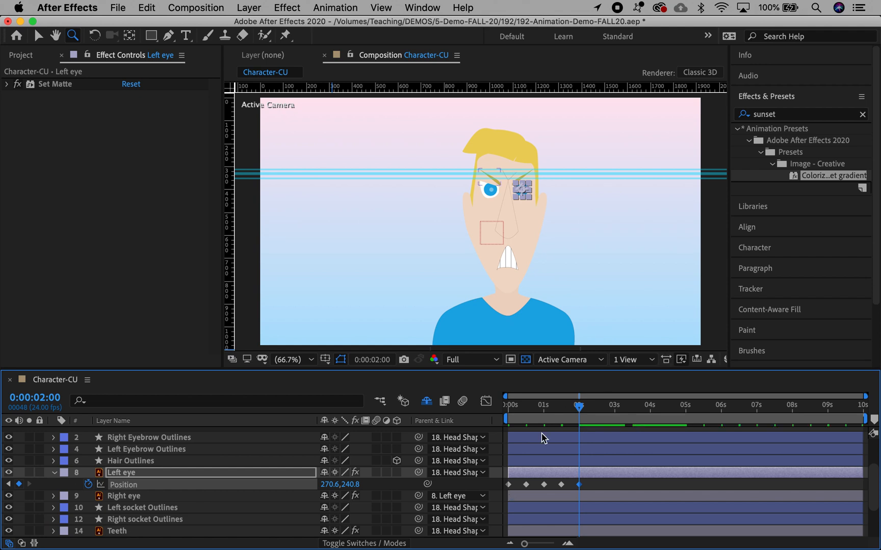
left_click_drag(578, 406, 493, 407)
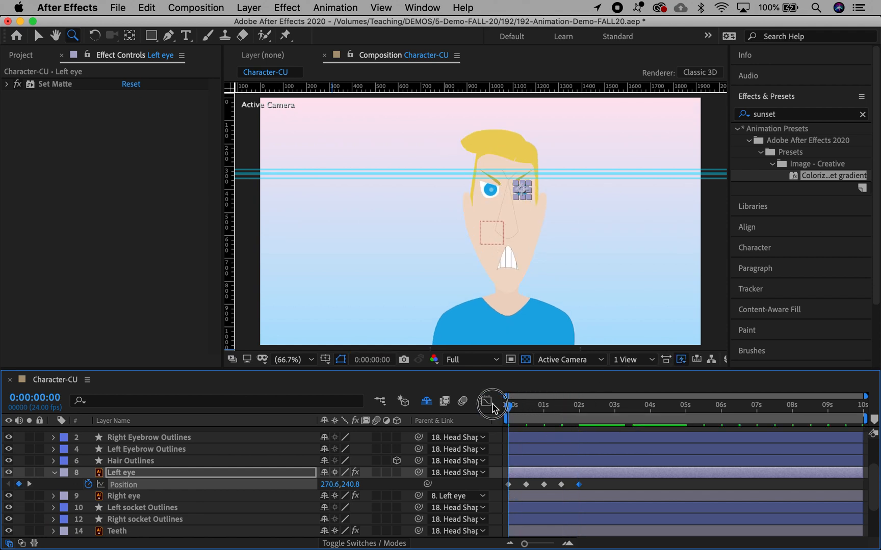
key("space")
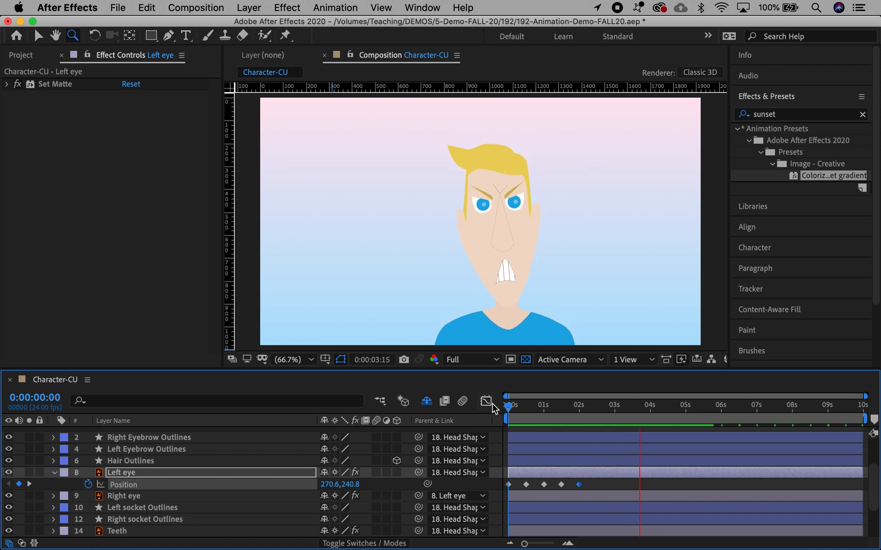
key("space")
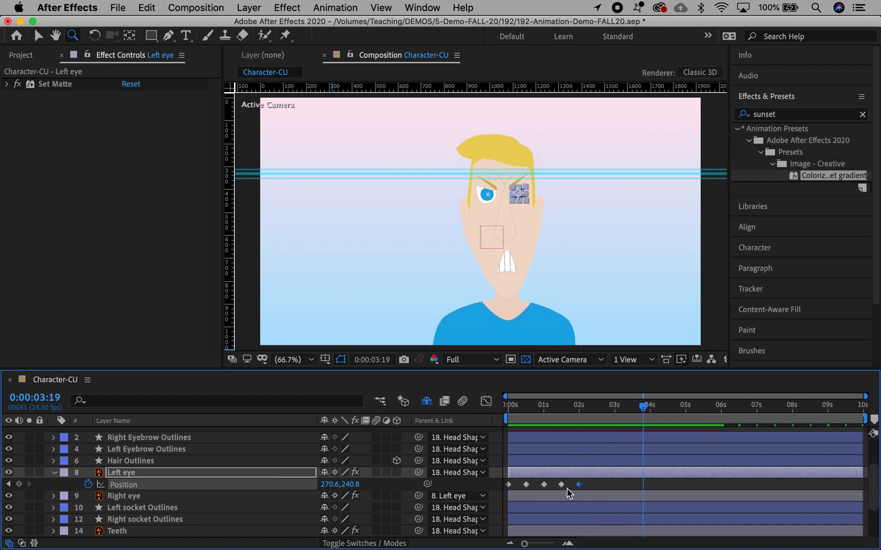
Duplicate the Left eye Position keyframes from 0:00:00:12 through 0:00:02:00, pasting them from 0:00:02:12
left_click_drag(518, 484, 586, 487)
left_click_drag(582, 409, 597, 411)
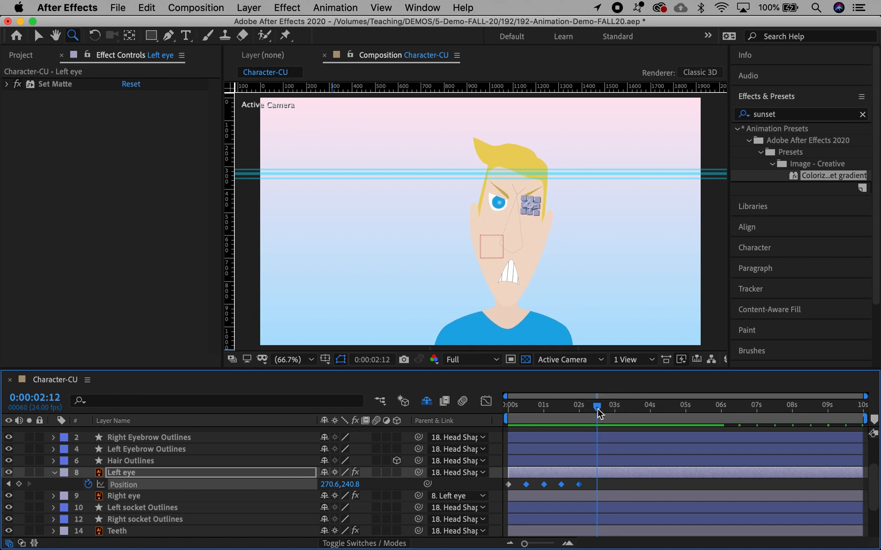
key("super+v")
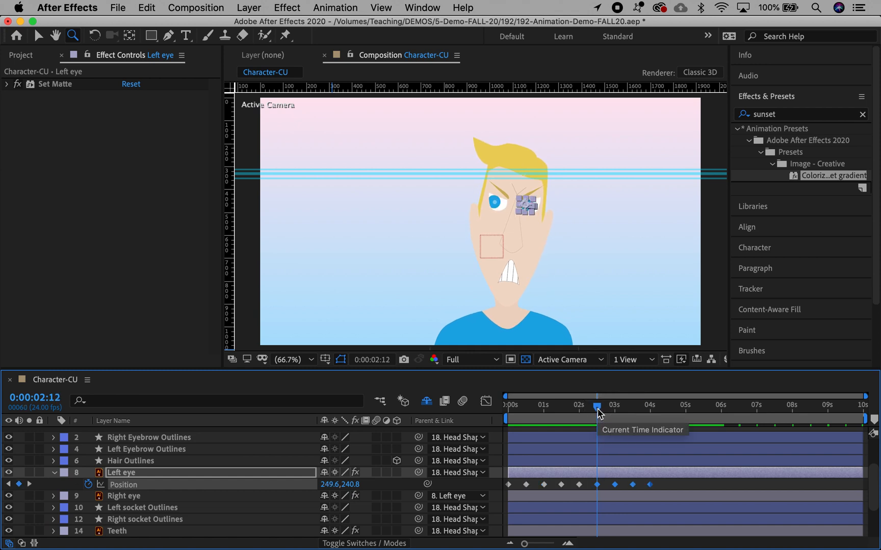
Copy the Left eye Position keyframe at 0:00:00:12 to 0:00:04:12
left_click_drag(605, 410, 672, 415)
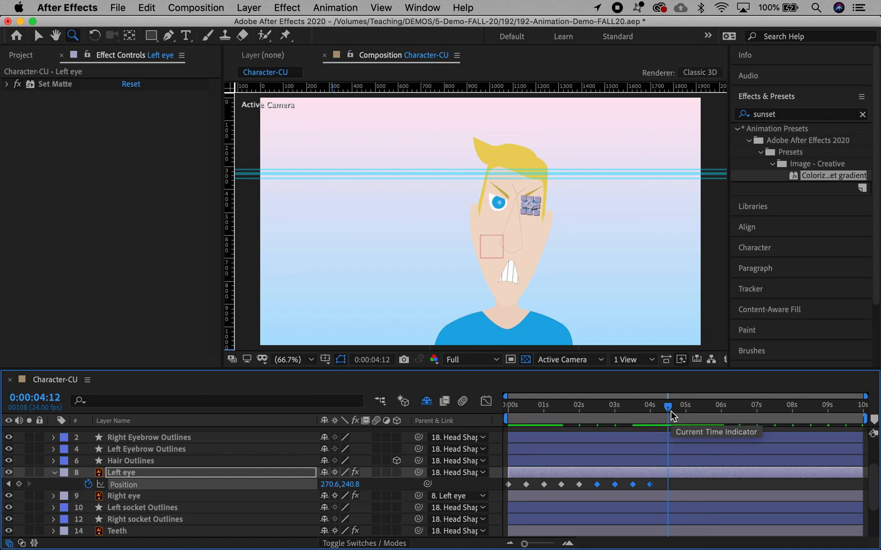
left_click(676, 488)
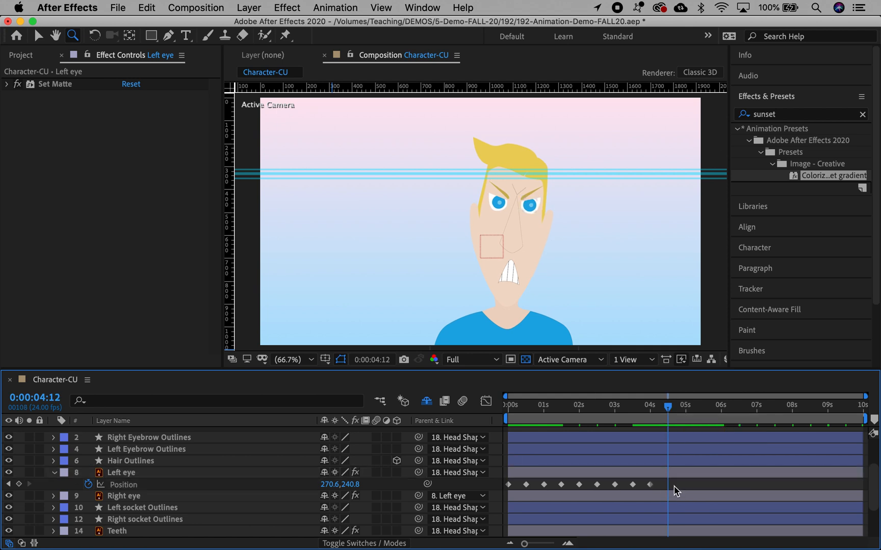
left_click(526, 485)
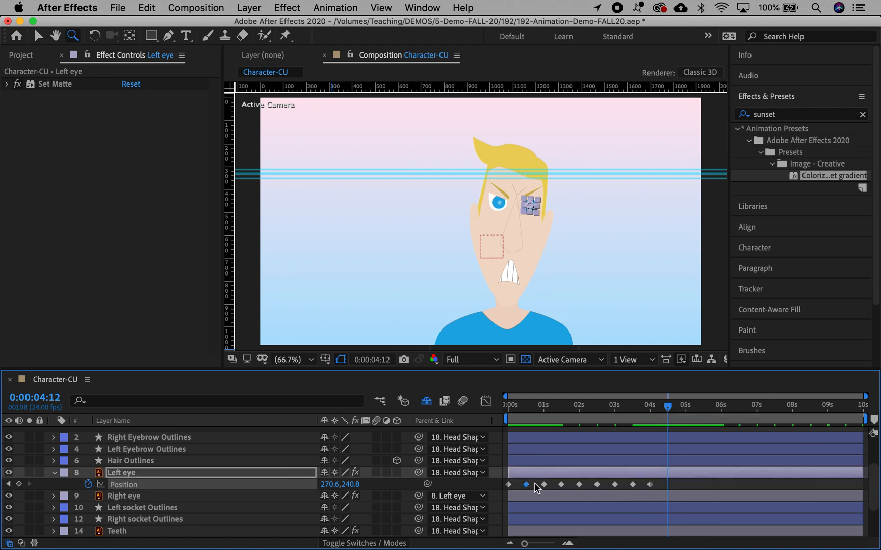
key("super+v")
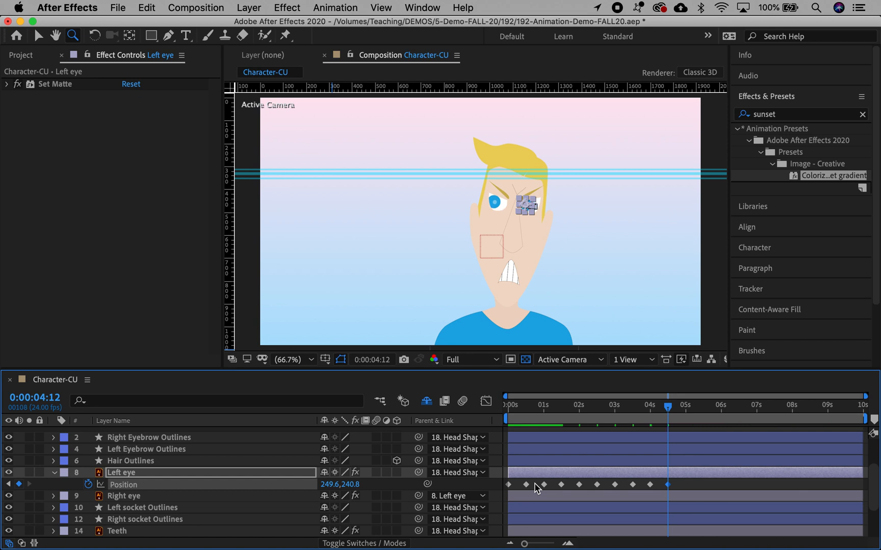
Paste the Left eye's first Position keyframe at 0:00:05:00 and lower the eye there to 270.6,251.8
left_click(670, 411)
left_click_drag(669, 412, 684, 411)
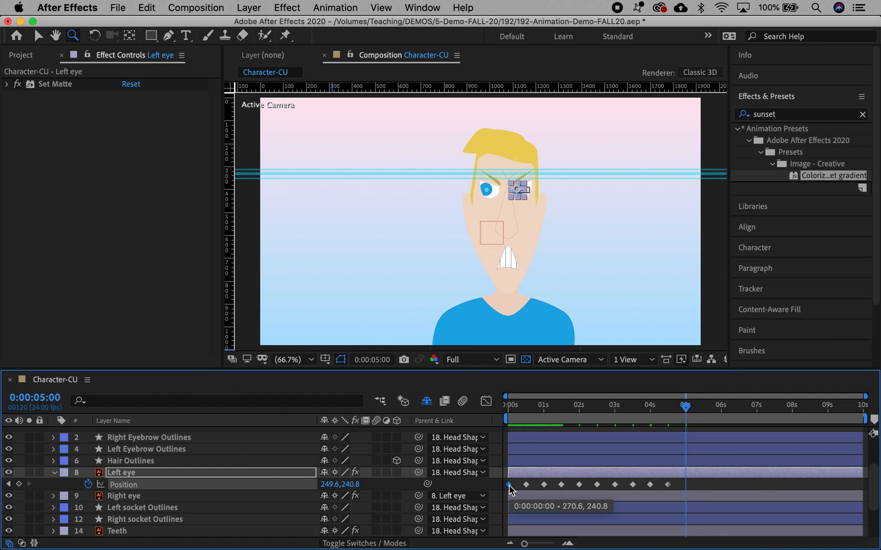
key("super+v")
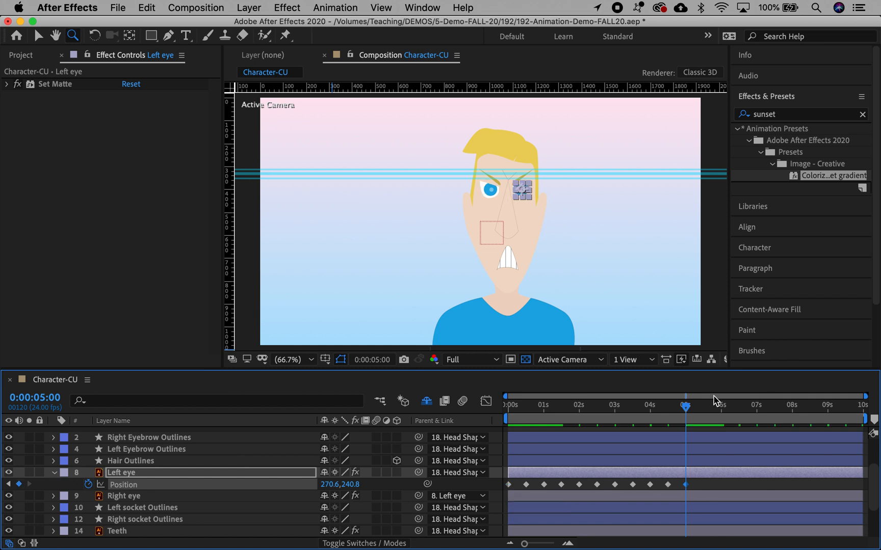
mouse_move(686, 410)
left_mouse_down()
mouse_move(560, 408)
mouse_move(681, 428)
mouse_move(510, 412)
mouse_move(706, 416)
mouse_move(669, 414)
mouse_move(687, 414)
left_mouse_up()
left_click_drag(348, 484, 356, 488)
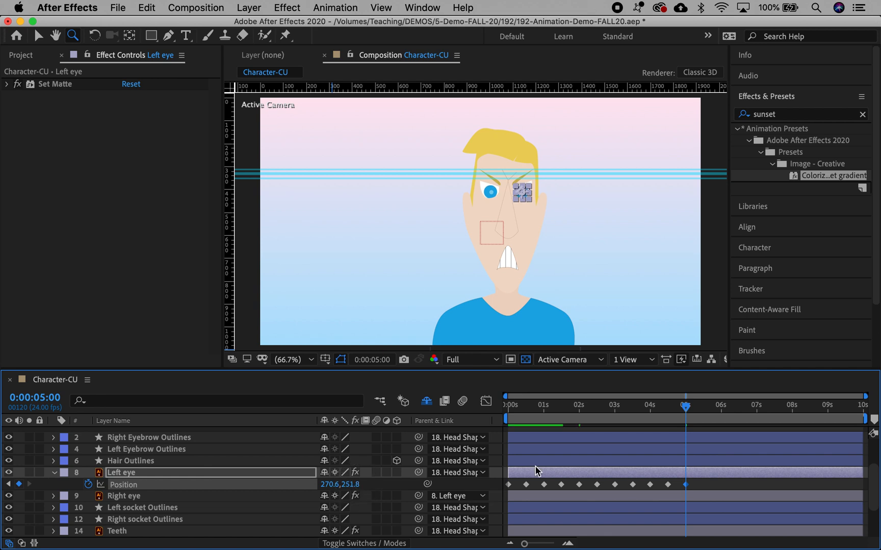
Scrub past 0:00:05:00 to check the eyes against the changing expression, and play the animation from the start
left_click(685, 408)
left_click_drag(686, 408, 701, 409)
left_click_drag(705, 411, 760, 404)
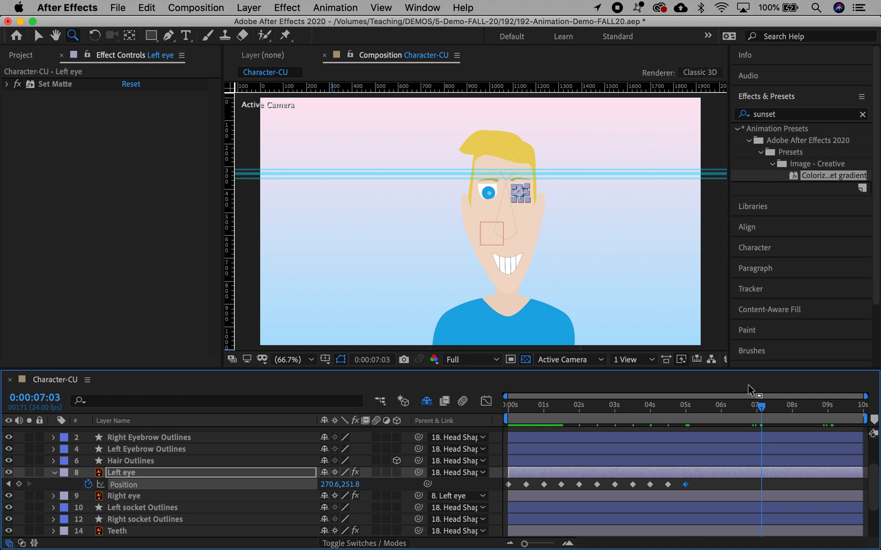
left_click(763, 408)
left_click_drag(764, 407, 487, 421)
key("space")
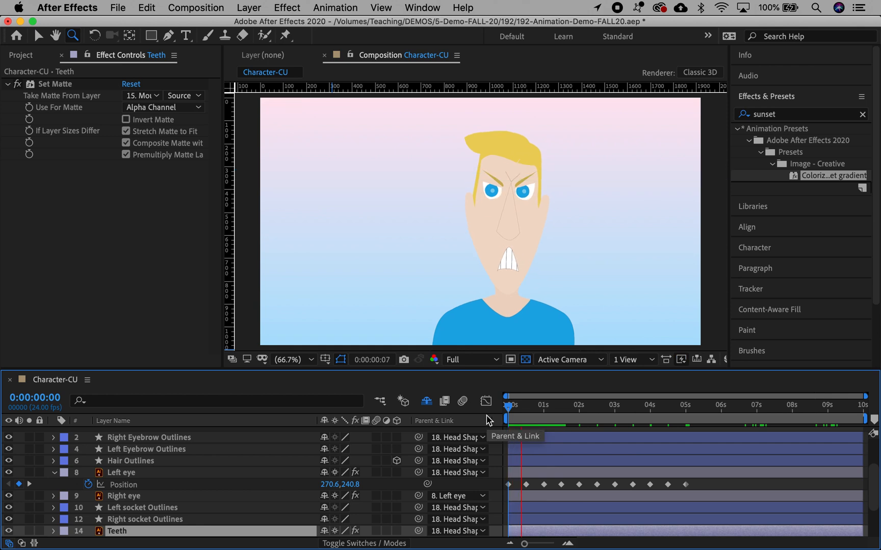